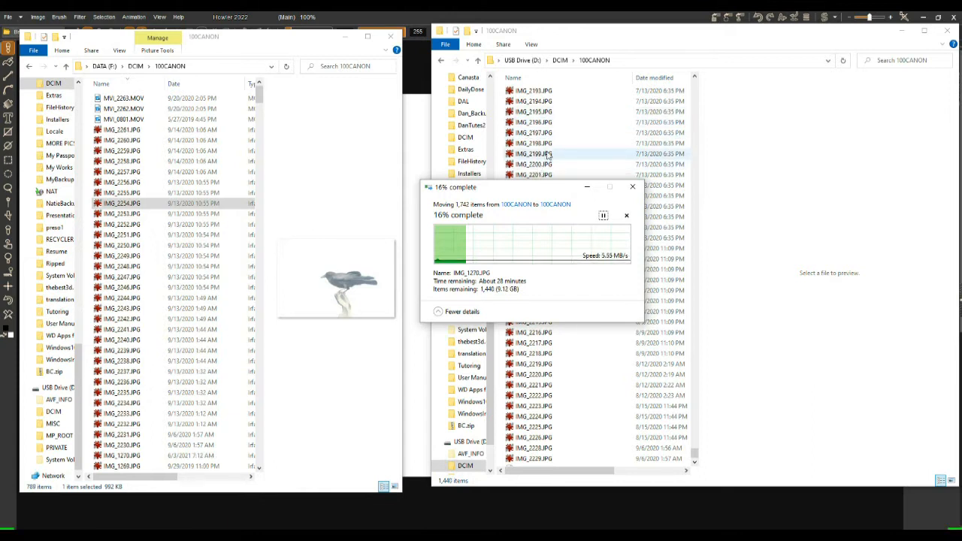
- Enlarge the photo folder's preview area, preview several crow photos, and open IMG_2255.JPG in IrfanView
left_click_drag(404, 153, 487, 151)
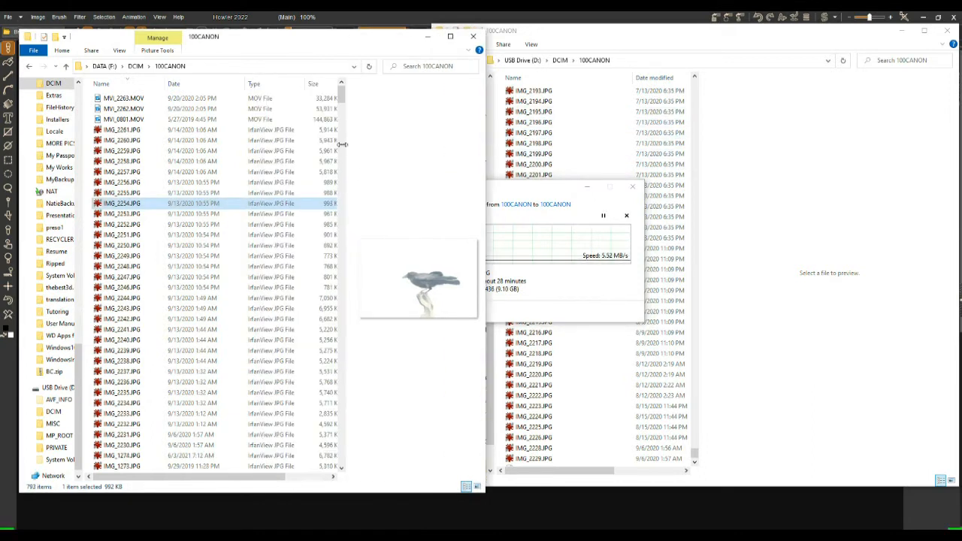
left_click_drag(347, 145, 287, 151)
left_click(128, 163)
left_click(130, 172)
left_click(124, 203)
left_click(118, 224)
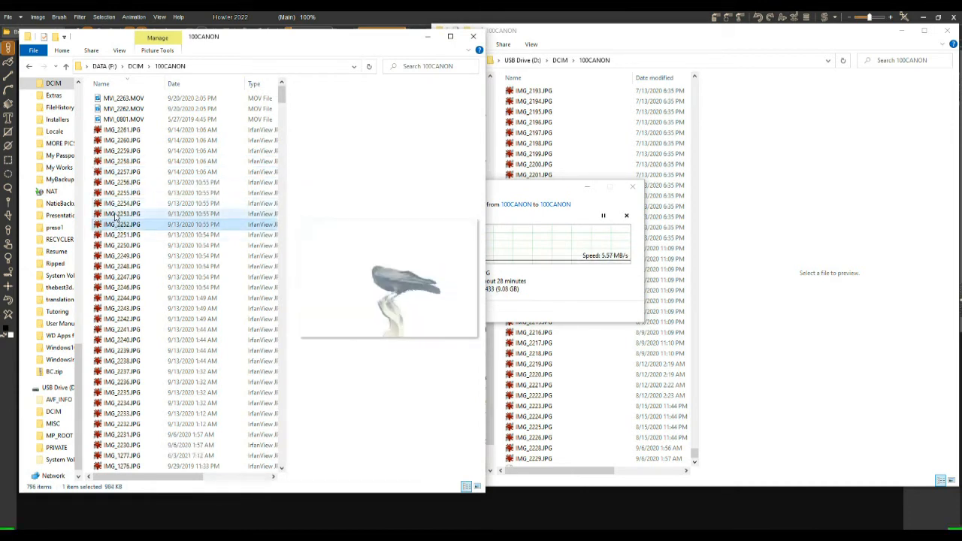
left_click(116, 213)
left_click(114, 203)
left_click(112, 192)
left_click(112, 182)
left_click(112, 193)
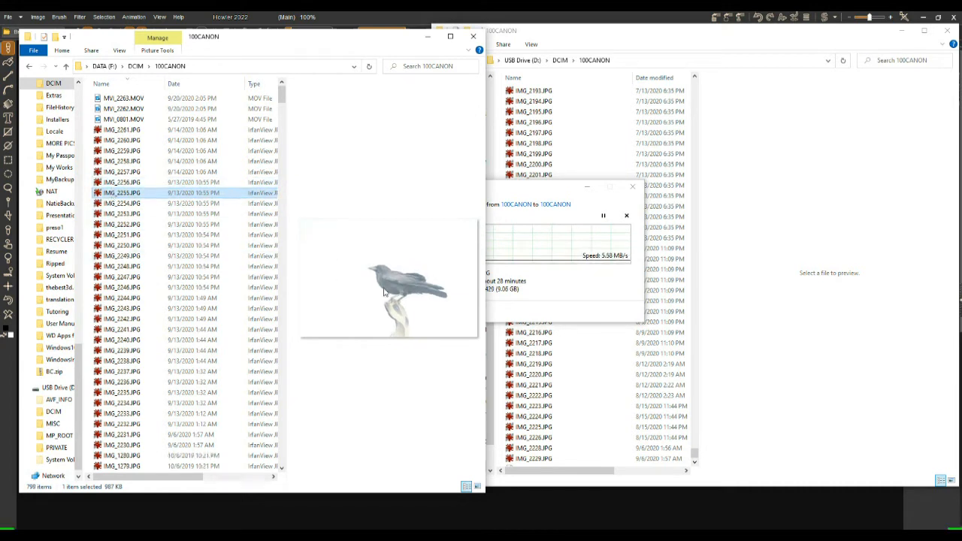
double_click(98, 194)
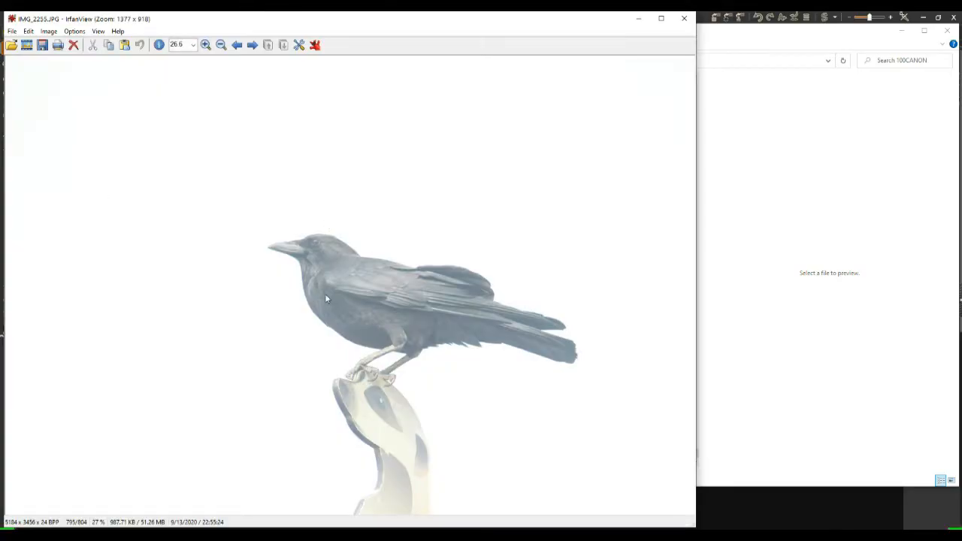
- Copy an area of about 2662 x 1480 pixels around the crow and paste it as a new image
left_click_drag(239, 209, 594, 406)
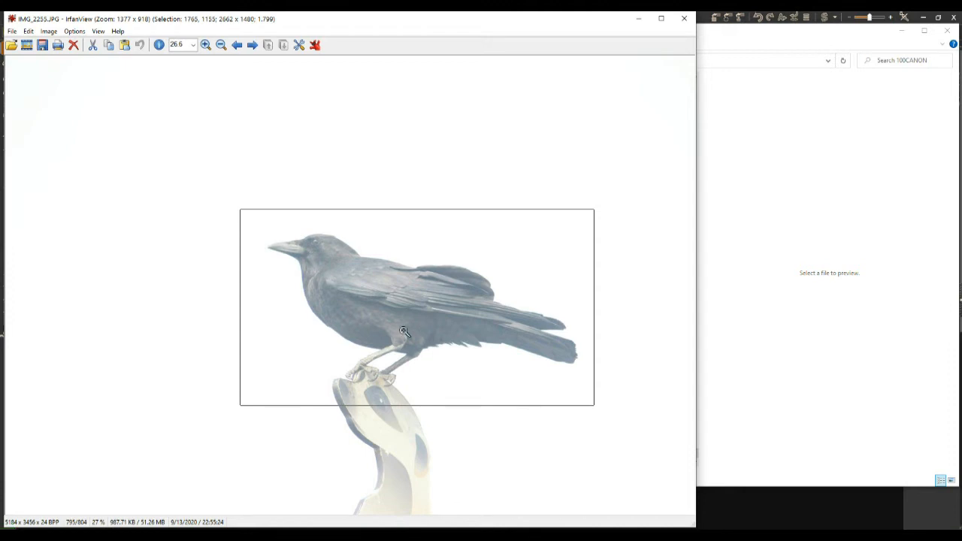
left_click(263, 142)
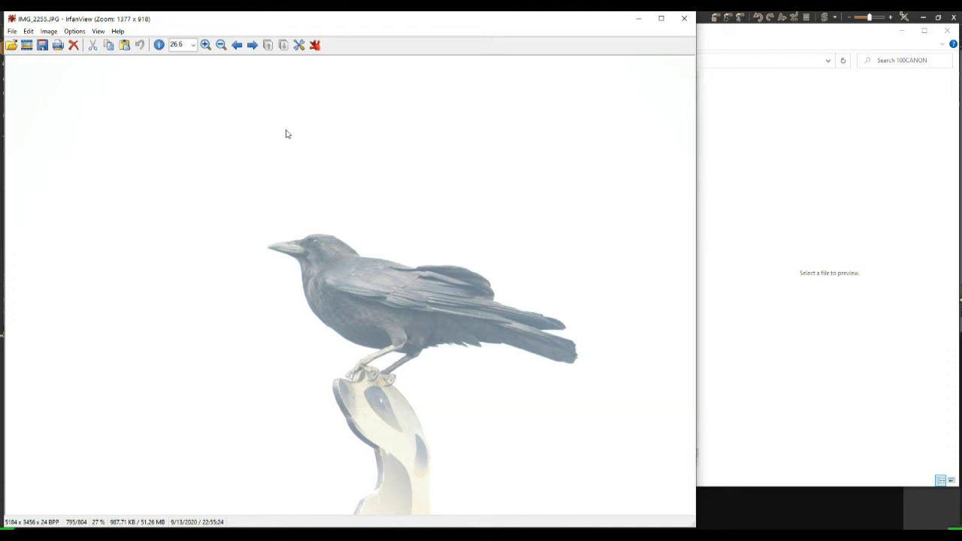
key("ctrl+v")
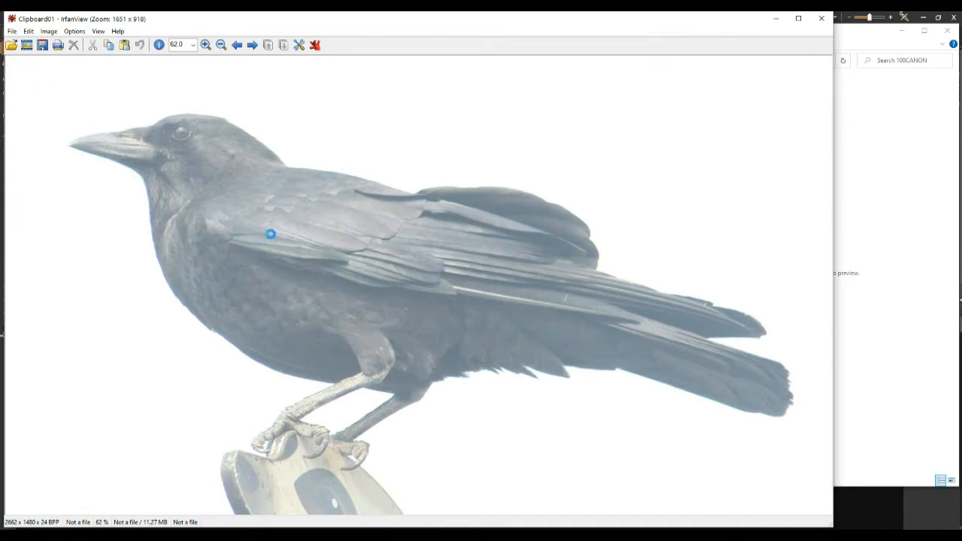
- Try the automatic colour adjustment on the cropped crow image, and undo it
key("shift+u")
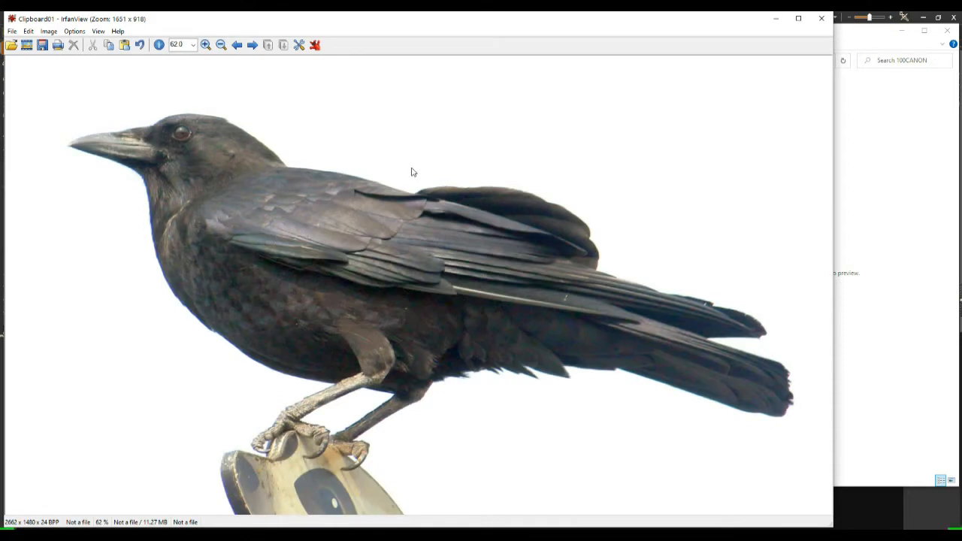
key("ctrl+z")
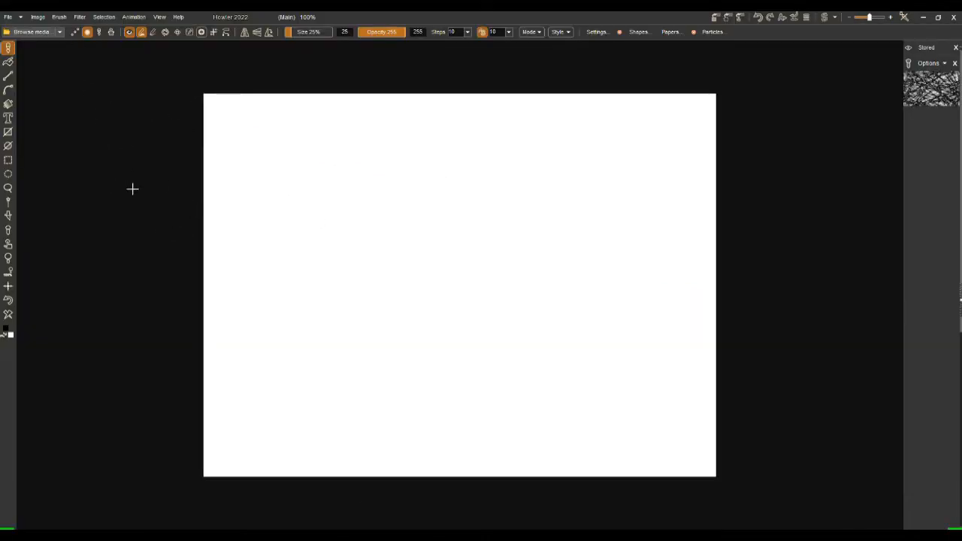
- Switch to Howler, replace the existing image with the crow from the clipboard, and check its image information
key("ctrl+v")
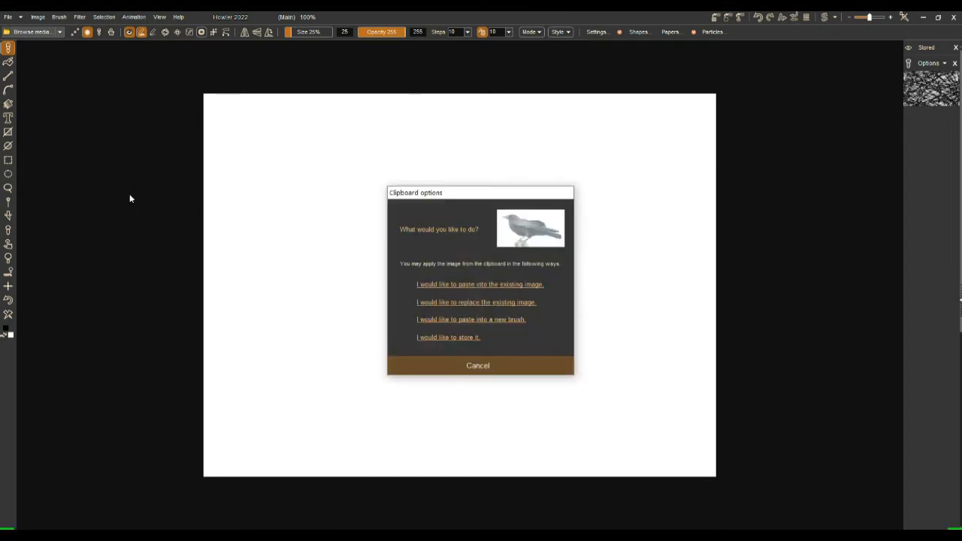
left_click(483, 302)
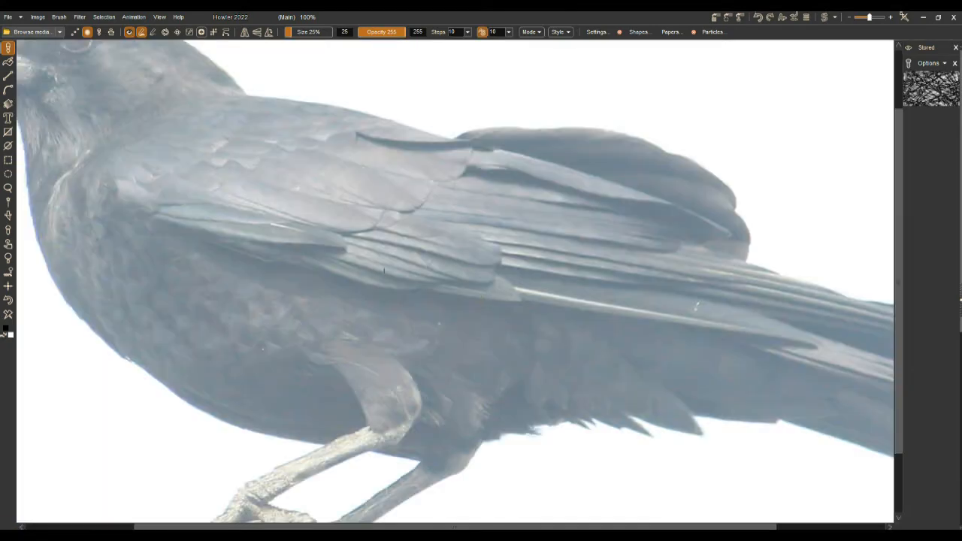
left_click(37, 17)
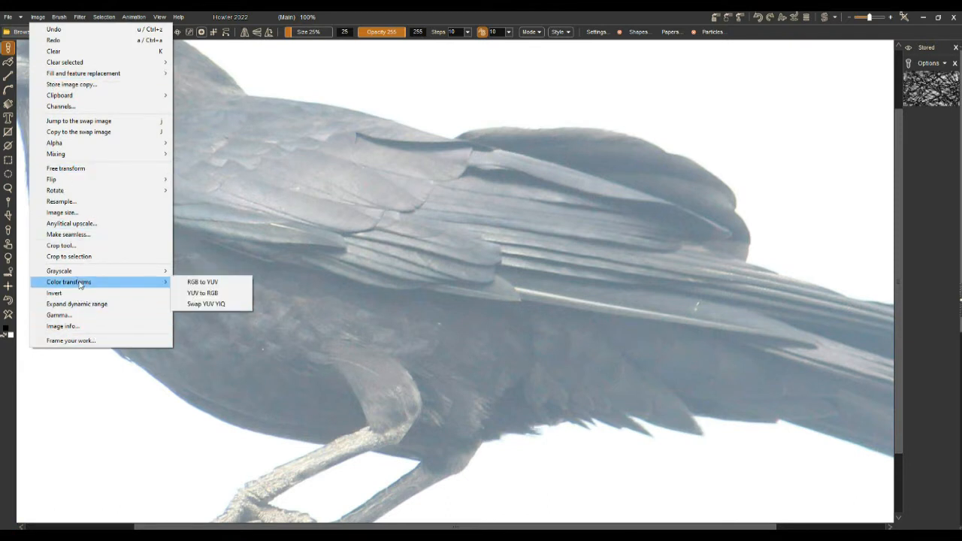
left_click(73, 326)
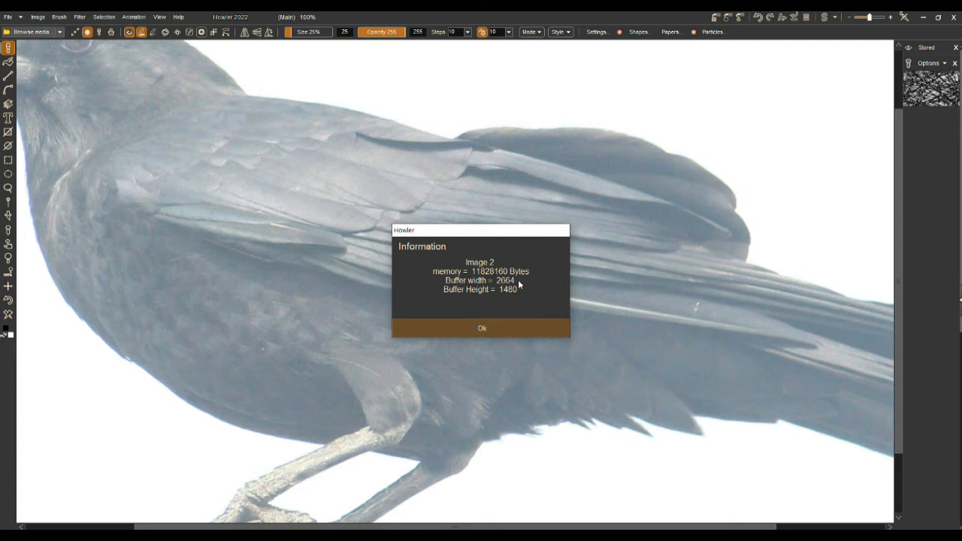
left_click(481, 329)
- Expand the dynamic range of the crow image, storing a copy of it both before and after the adjustment
scroll(387, 190, "down", 3)
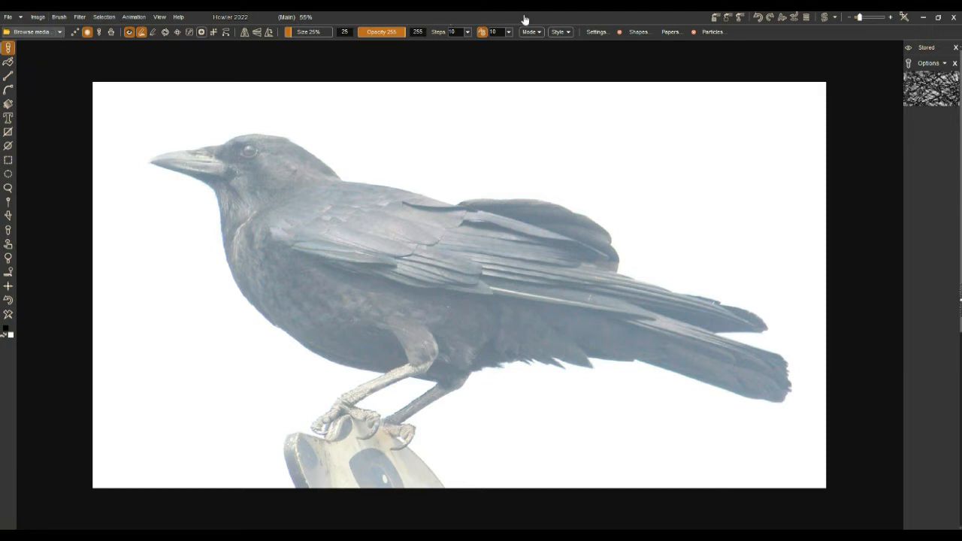
left_click(718, 17)
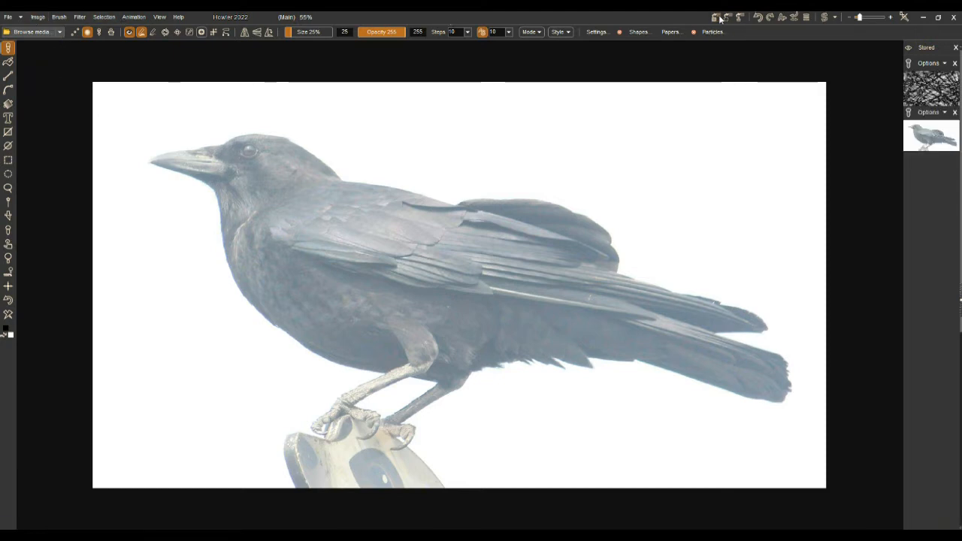
left_click(37, 20)
left_click(85, 305)
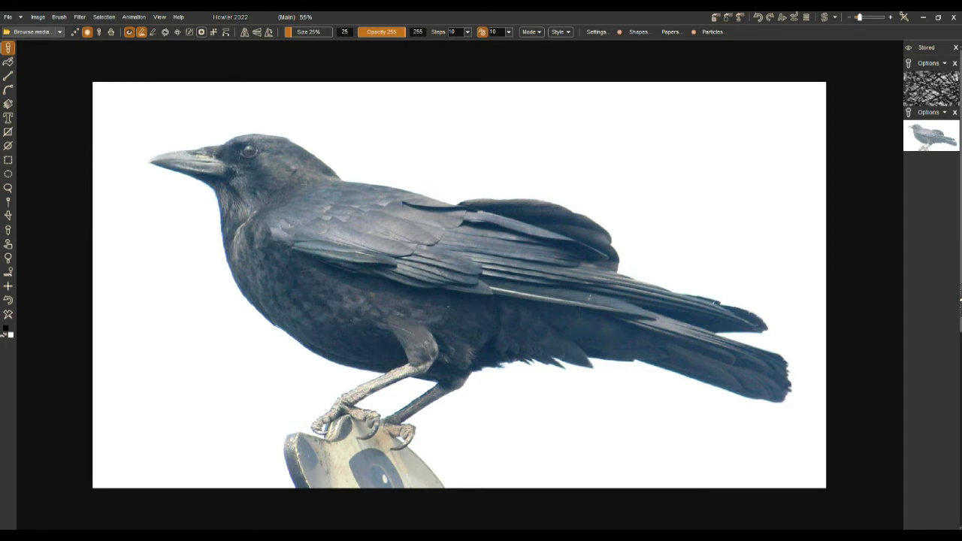
left_click(715, 18)
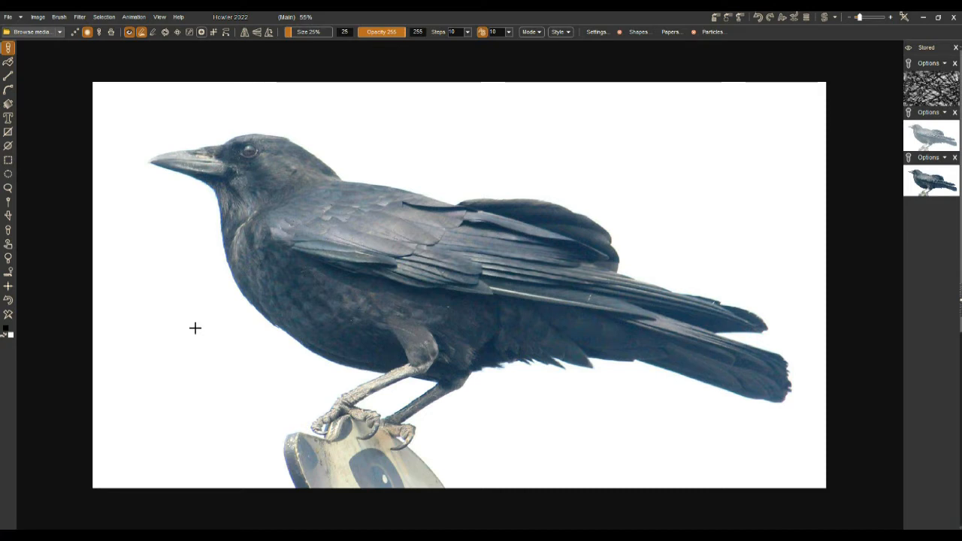
- Select the white background around the crow with the Magic Wand and turn off the selection overlay
left_click(7, 203)
left_click(165, 107)
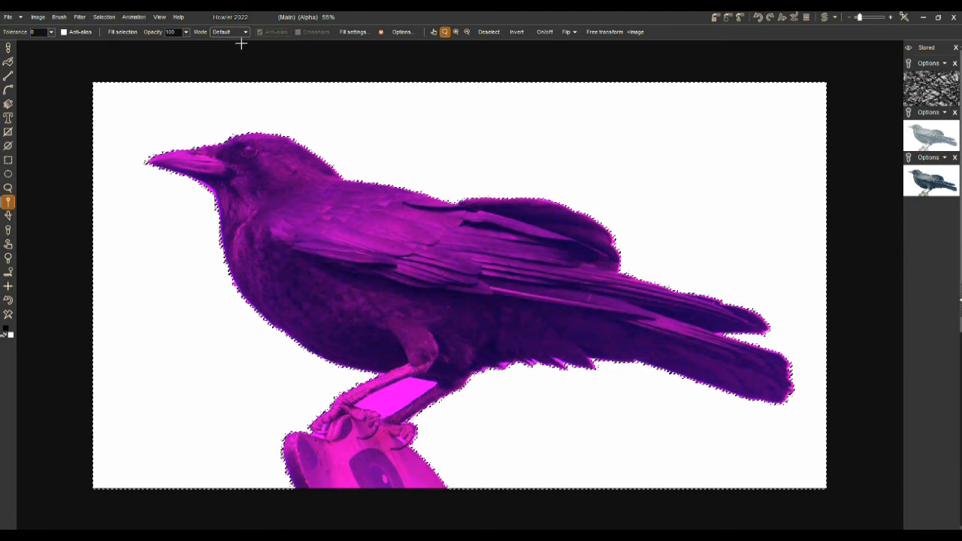
left_click(100, 17)
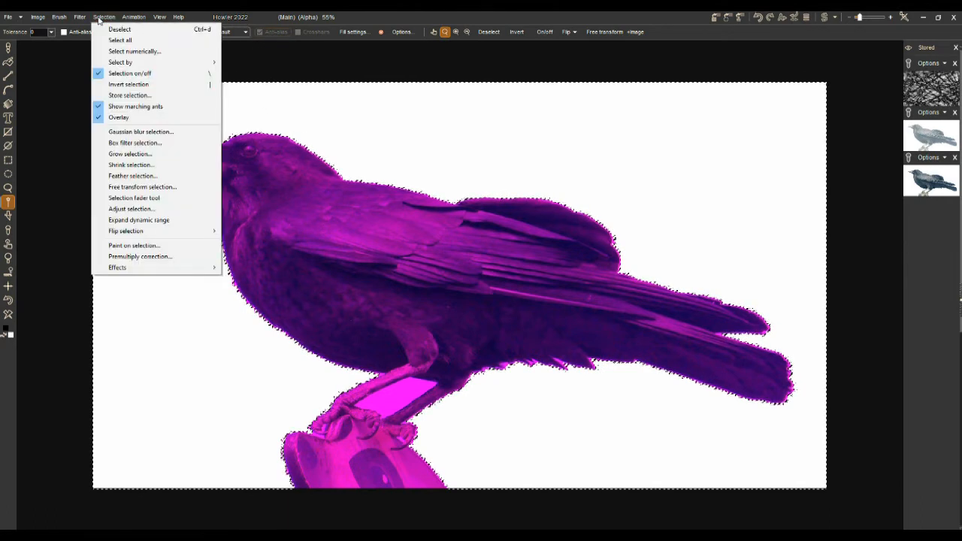
left_click(139, 118)
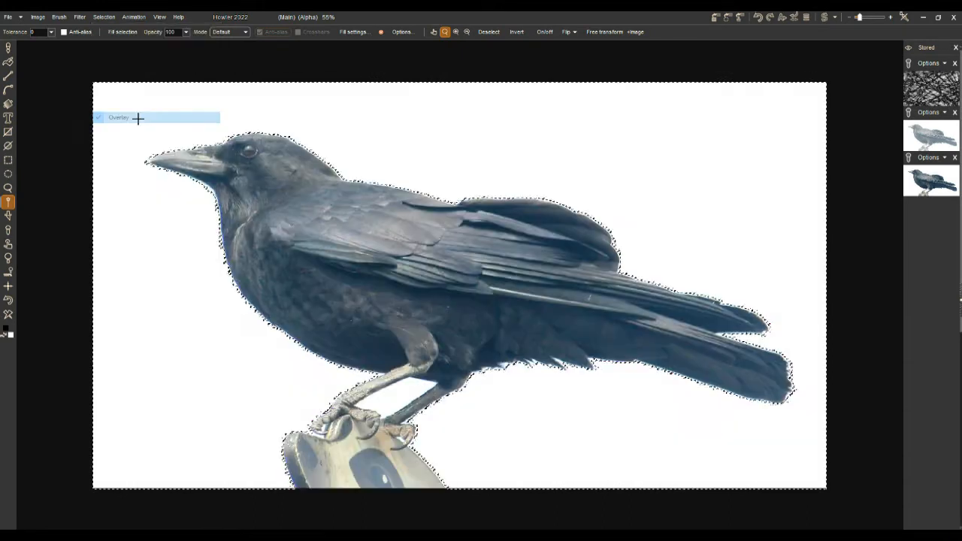
- Inspect the selection edge and refine the background selection with anti-aliasing enabled and a tolerance of 14
scroll(369, 146, "up", 3)
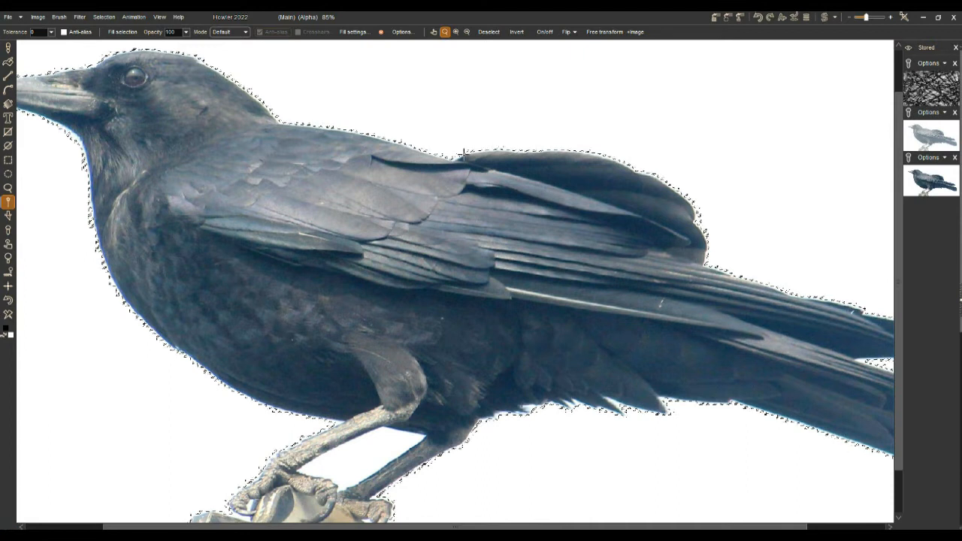
scroll(500, 150, "down", 1)
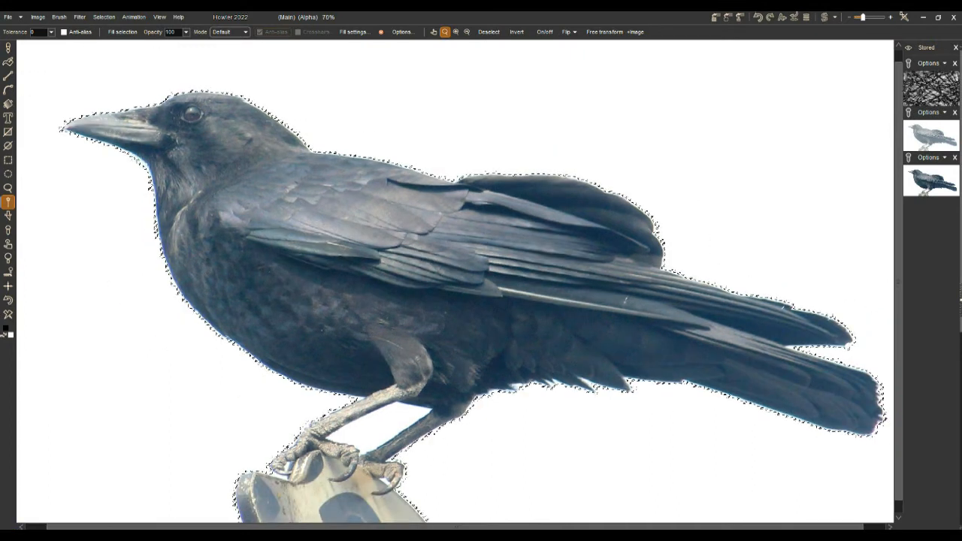
scroll(323, 139, "up", 3)
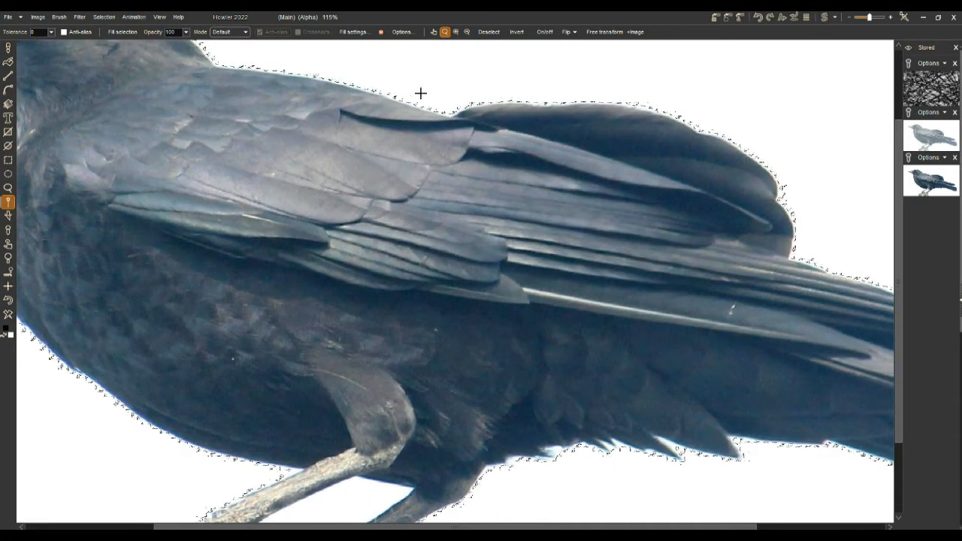
scroll(417, 98, "down", 3)
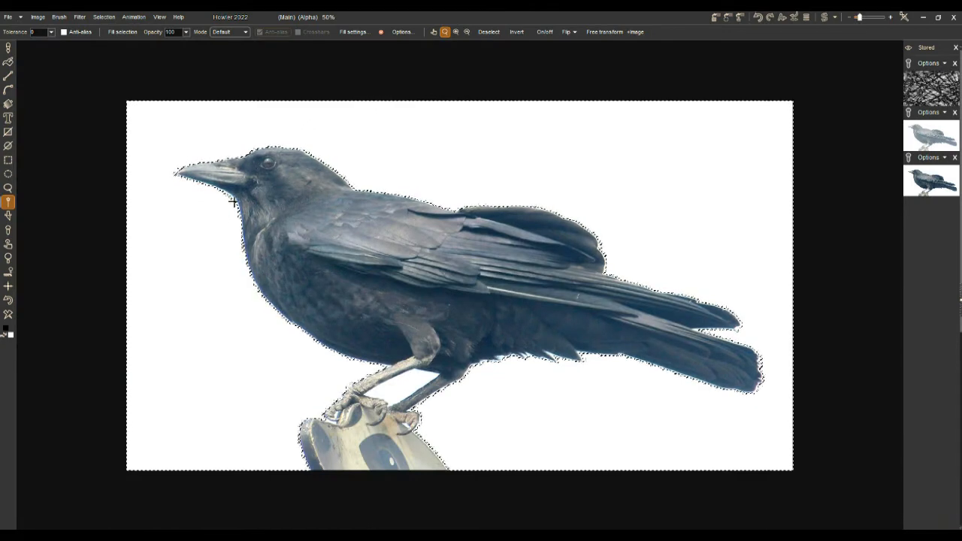
scroll(443, 383, "up", 1)
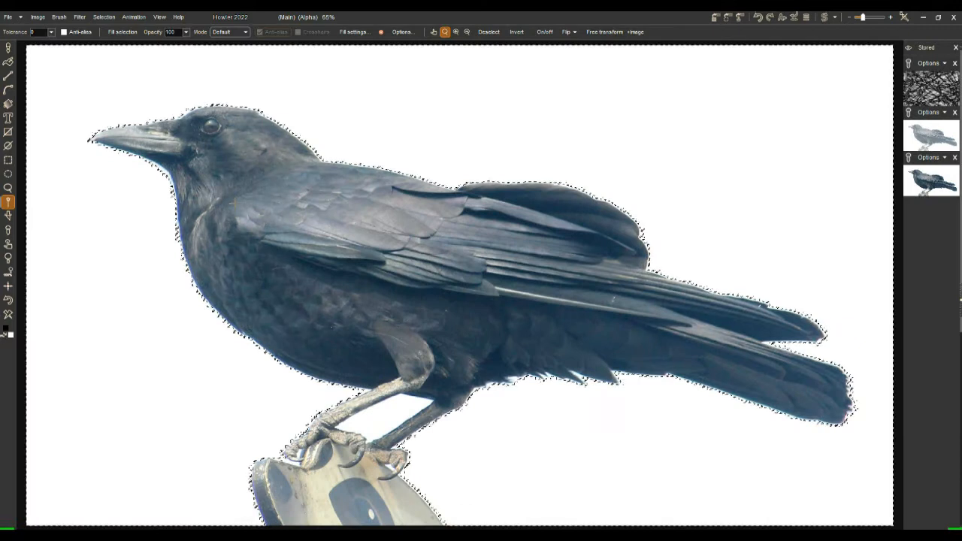
left_click(78, 33)
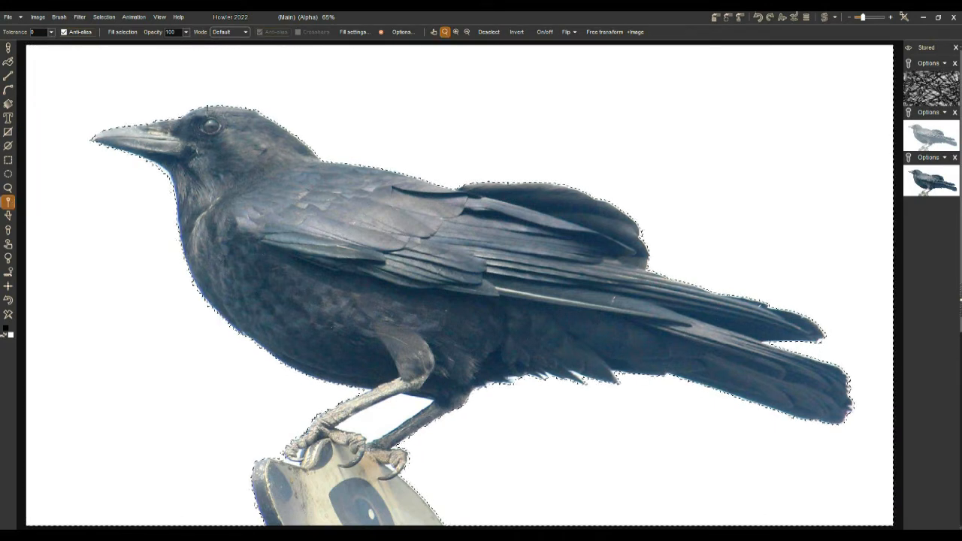
left_click(51, 32)
left_click_drag(6, 46, 6, 46)
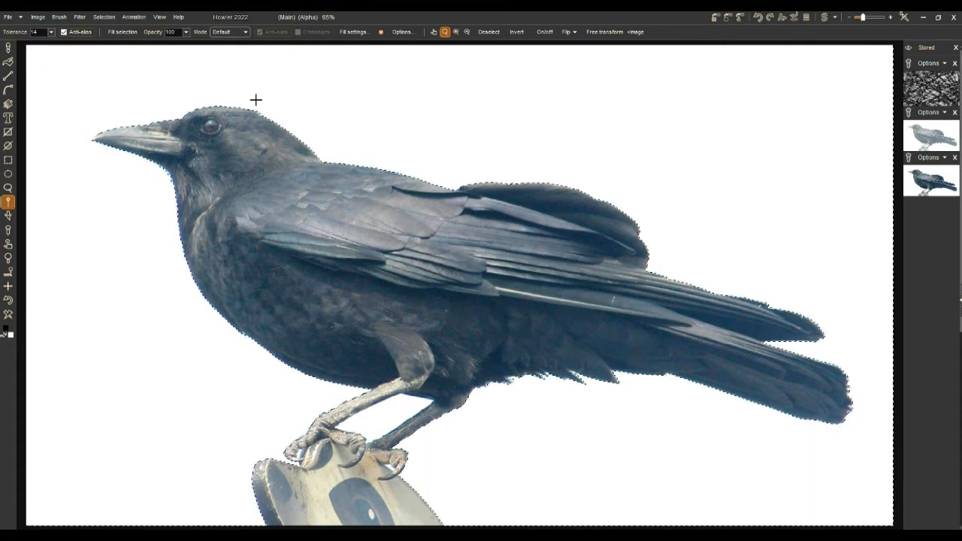
- Turn on the selection overlay and add the white gap between the crow's legs to the background selection
left_click(104, 17)
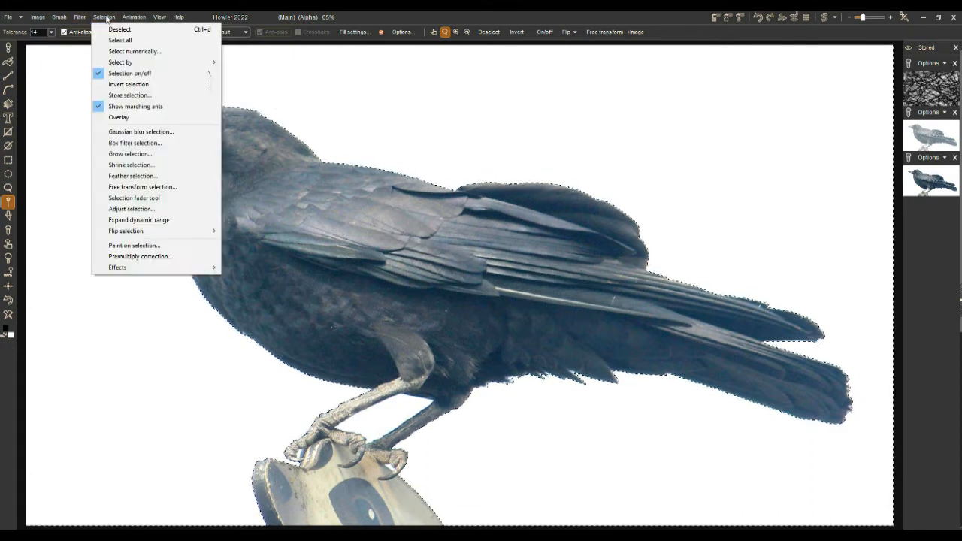
left_click(129, 120)
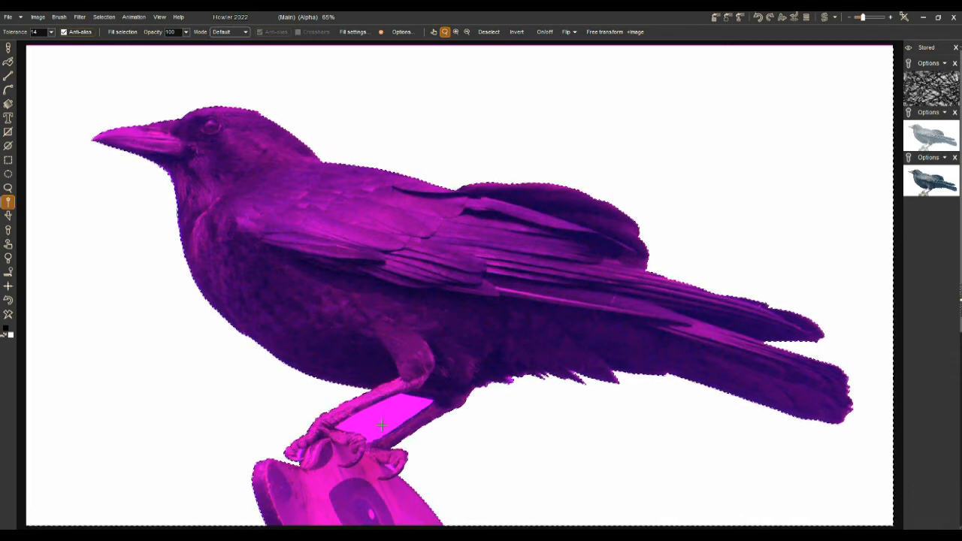
scroll(372, 432, "up", 4)
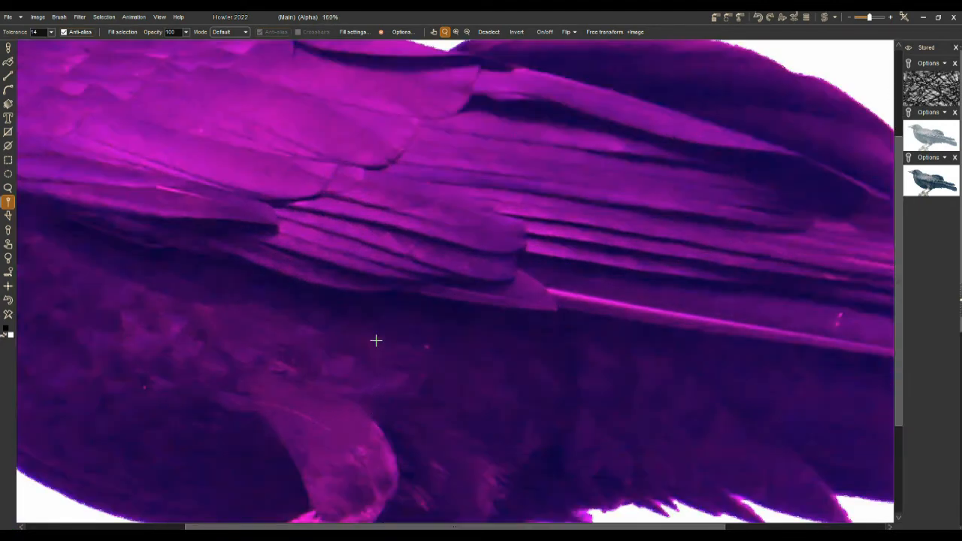
scroll(371, 409, "down", 5)
scroll(410, 394, "up", 1)
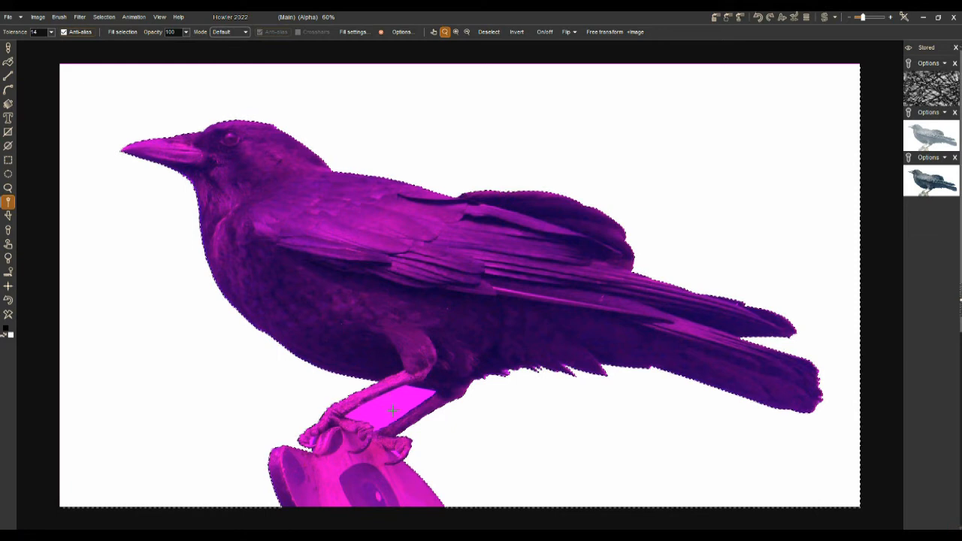
left_click(387, 409)
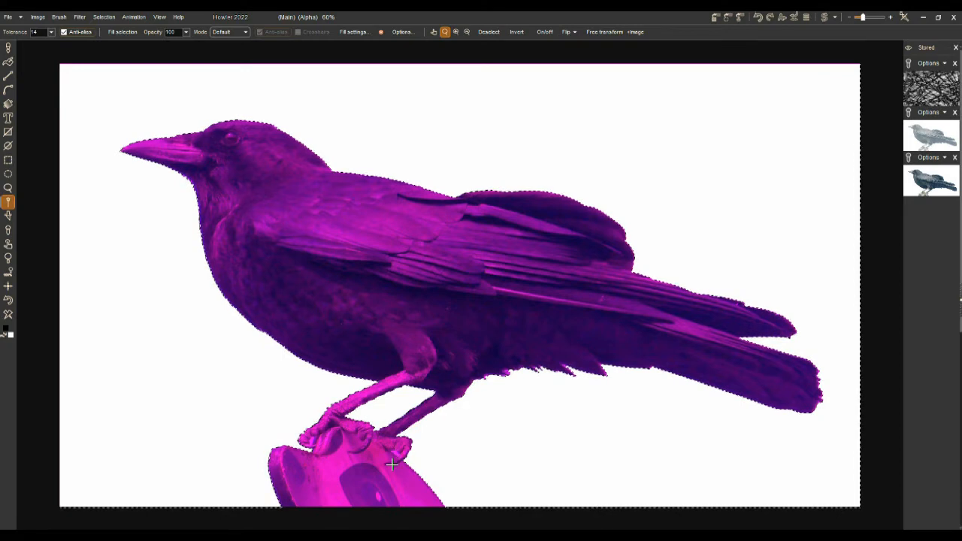
- Try selecting the gap between the crow's legs as a new selection instead of adding it, and undo that
scroll(392, 465, "up", 3)
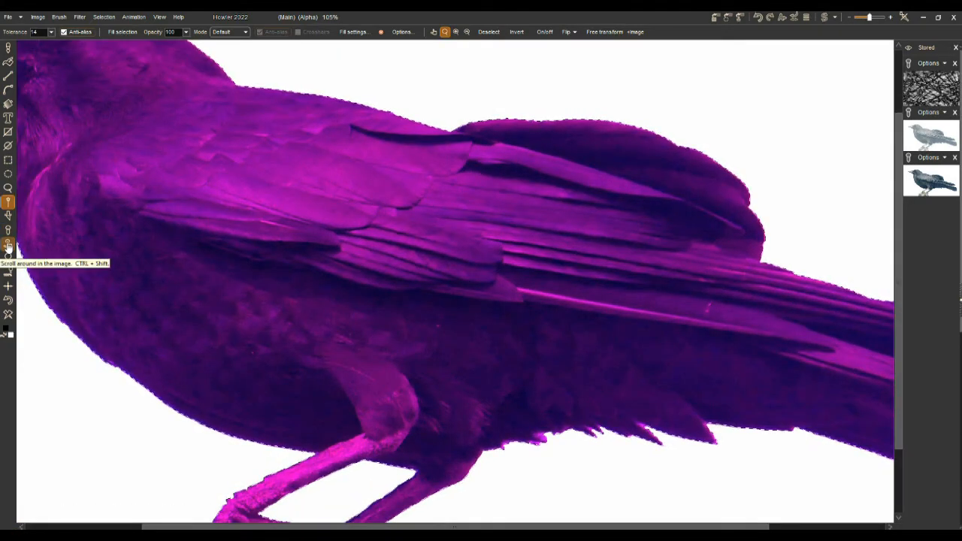
left_click(361, 466)
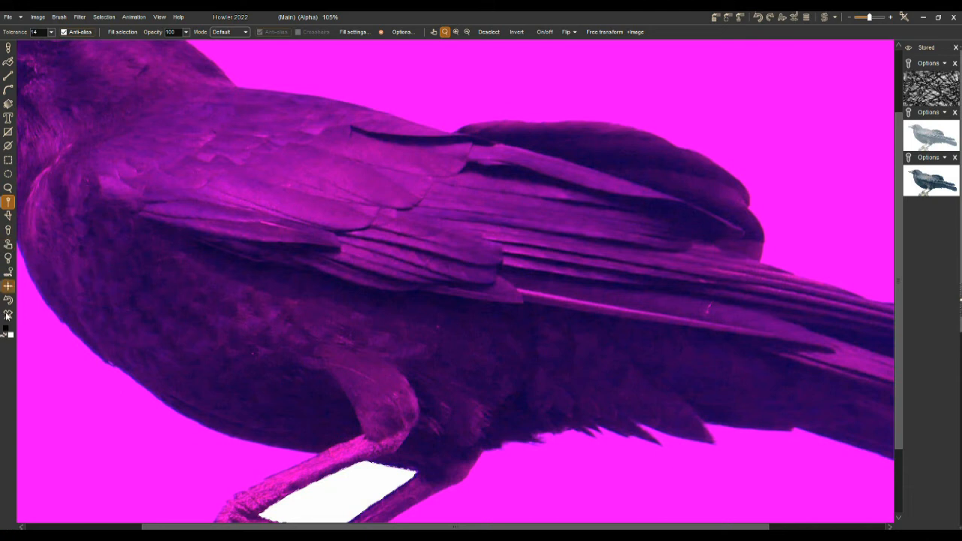
left_click(8, 300)
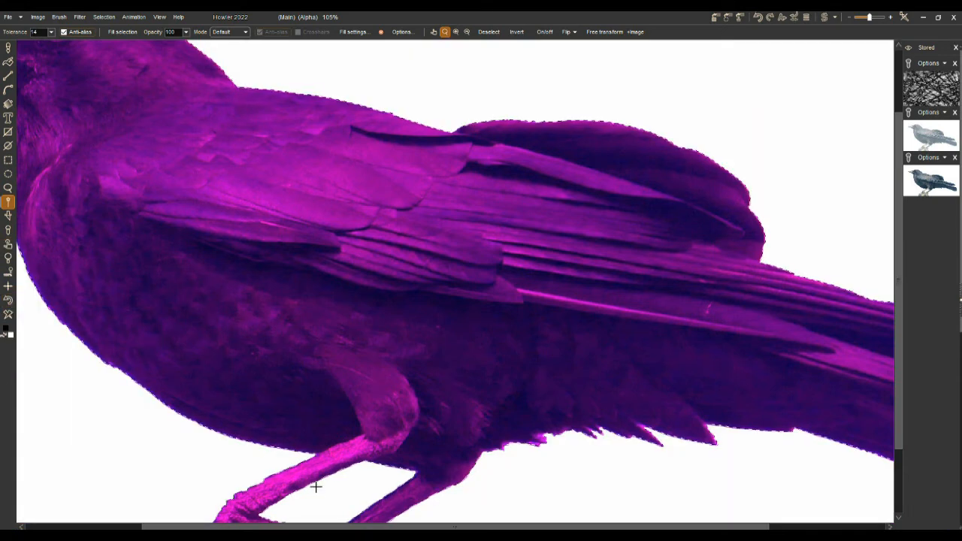
- Add the small gap between the rear foot's claw and the perch to the background selection
left_click(8, 246)
left_click_drag(459, 285, 586, 148)
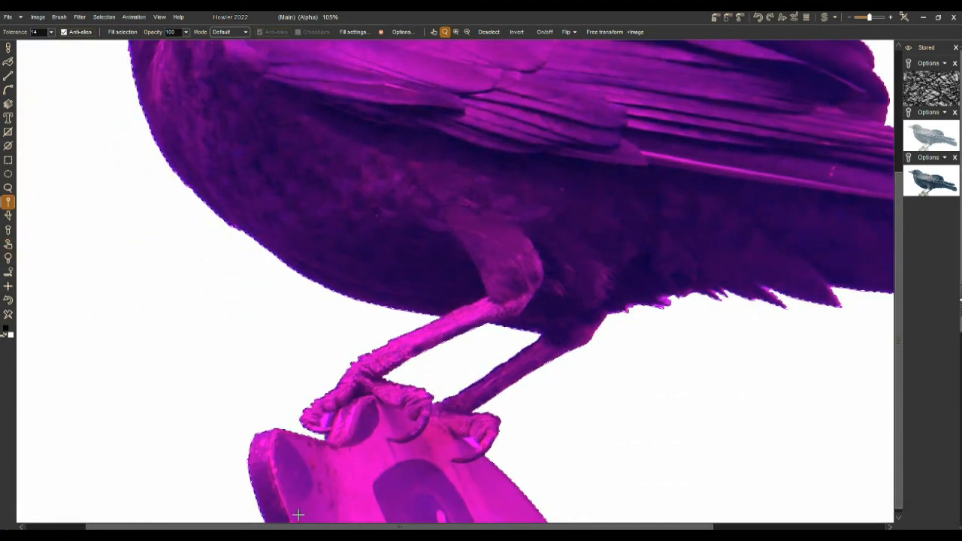
mouse_move(352, 340)
left_mouse_down()
mouse_move(281, 282)
mouse_move(346, 347)
left_mouse_up()
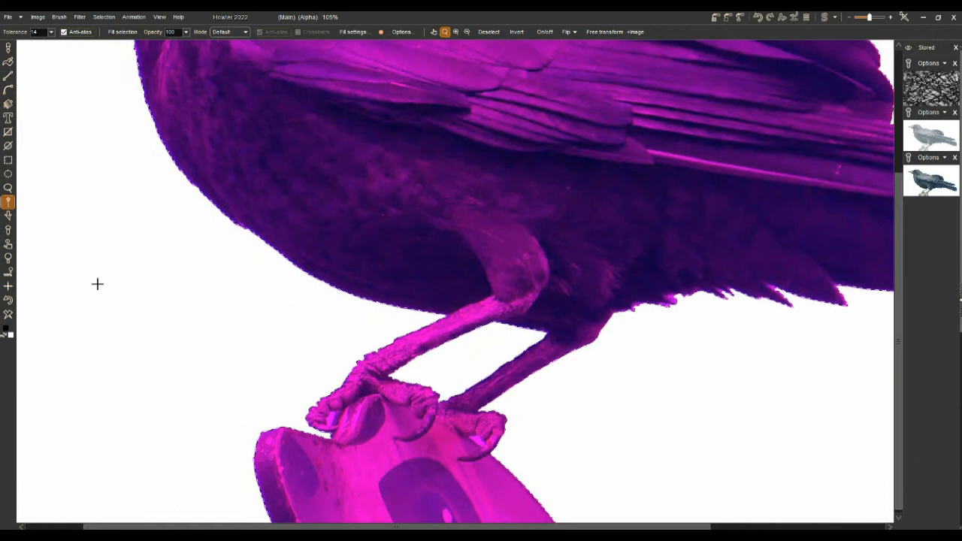
left_click_drag(450, 377, 408, 241)
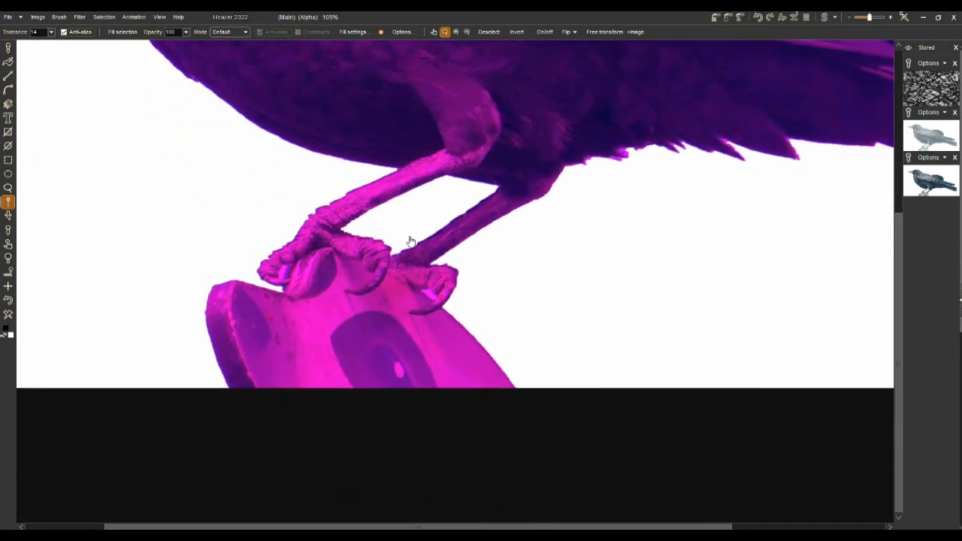
scroll(415, 306, "up", 4)
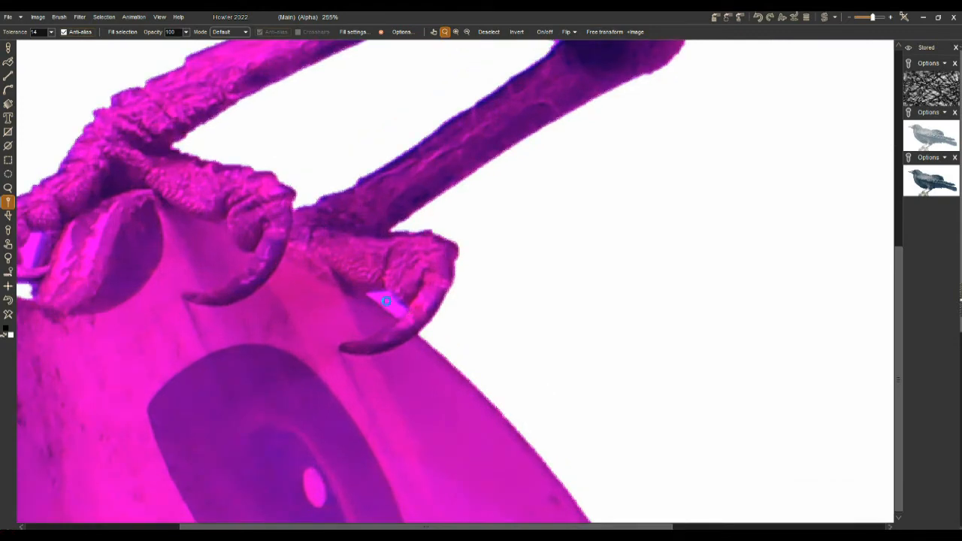
left_click(385, 301)
left_click_drag(501, 139, 676, 306)
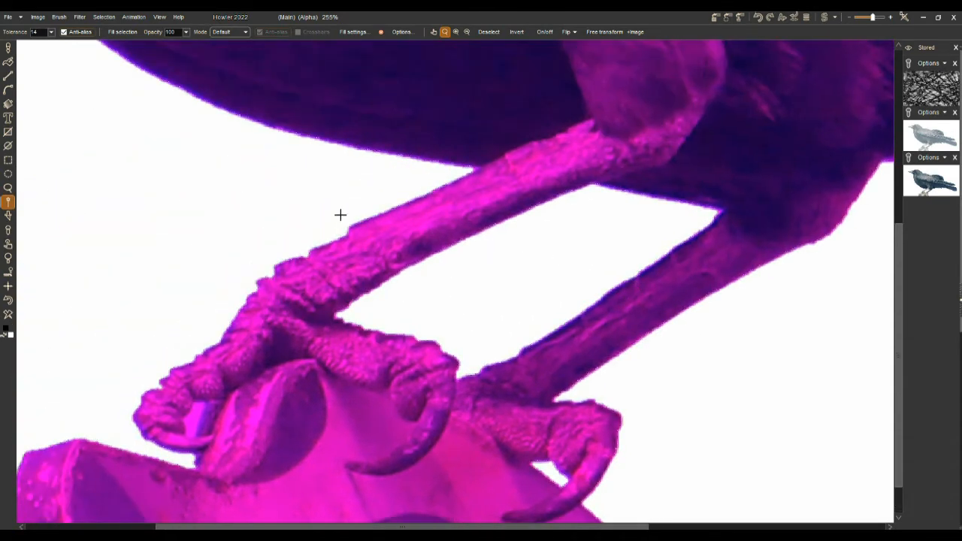
- Store the background selection as an alpha and invert it to select the crow and perch
left_click(105, 17)
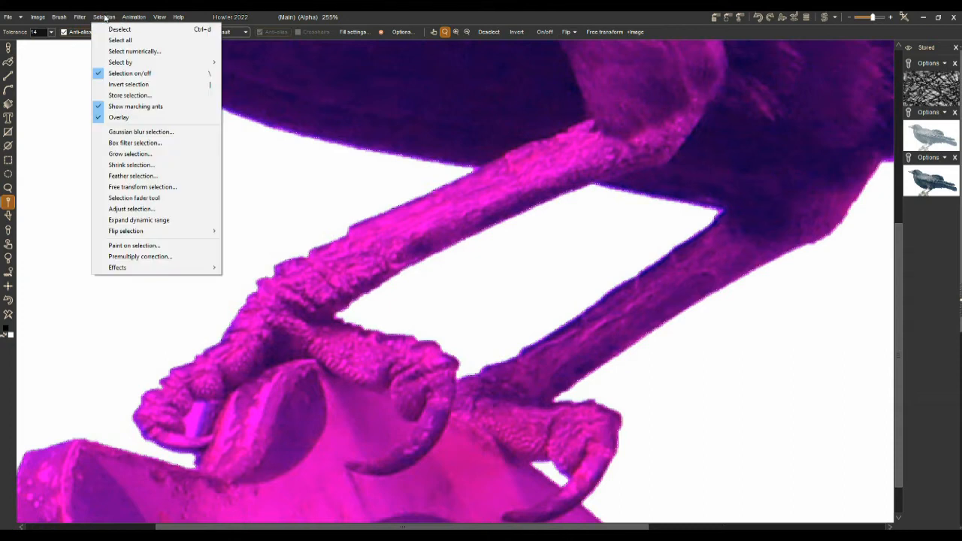
left_click(129, 96)
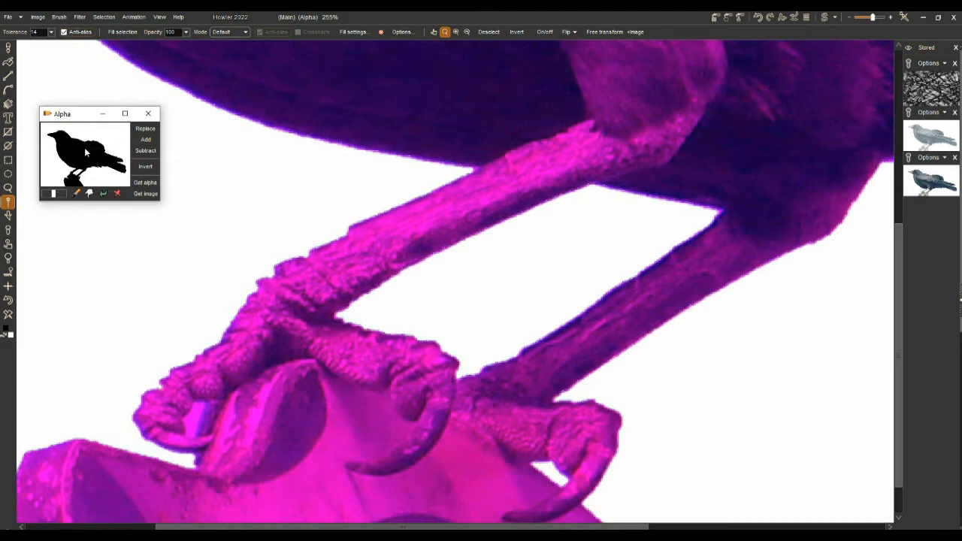
left_click(148, 167)
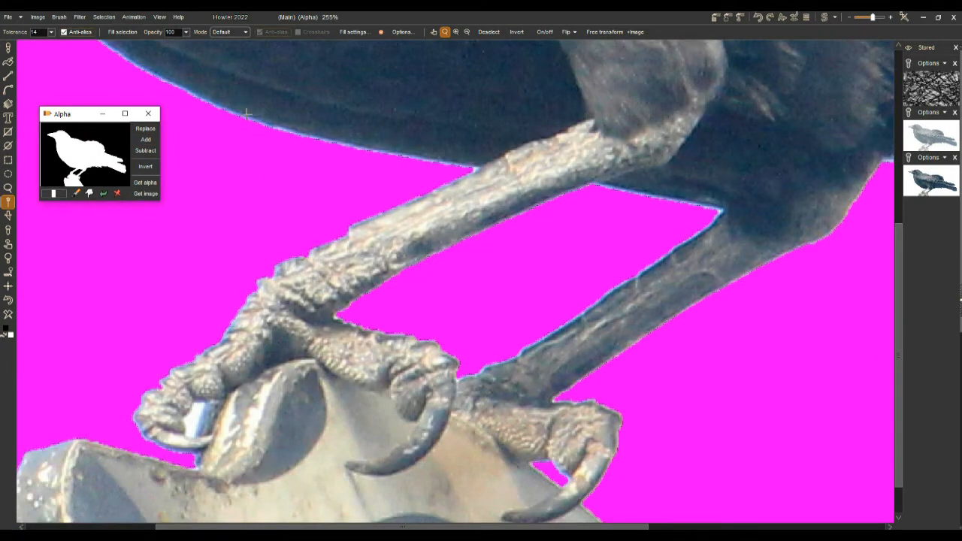
- Shrink the crow selection by 1 to tighten its edge
scroll(436, 142, "up", 5)
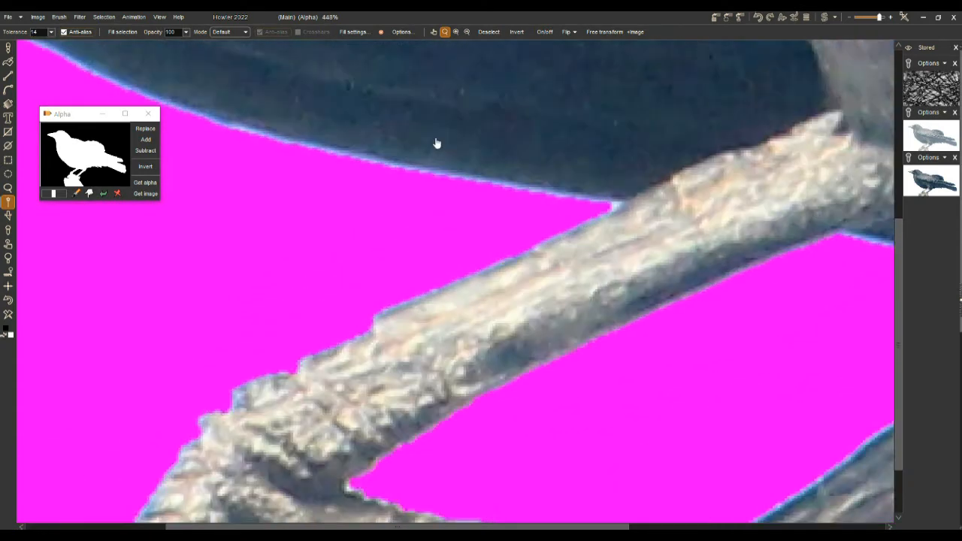
scroll(331, 164, "down", 8)
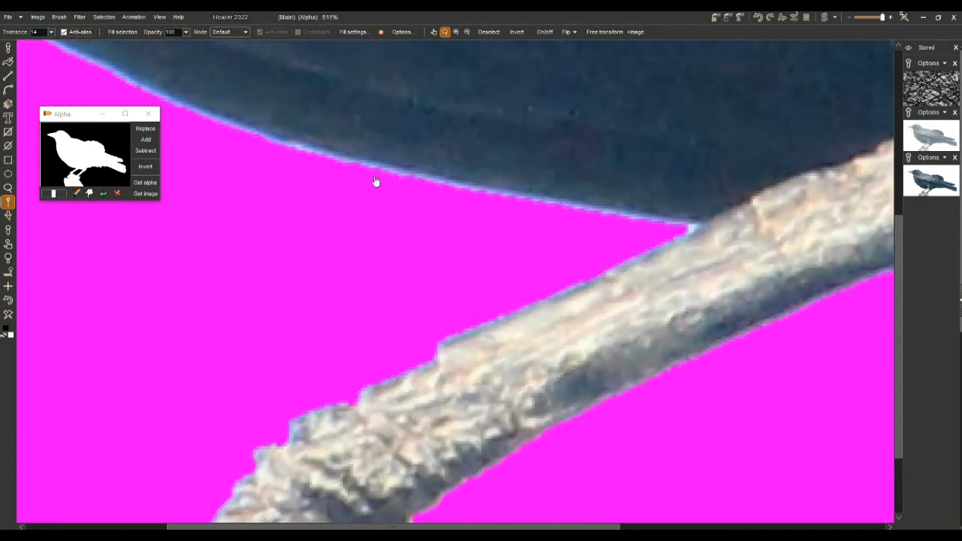
scroll(390, 177, "up", 5)
scroll(390, 177, "down", 3)
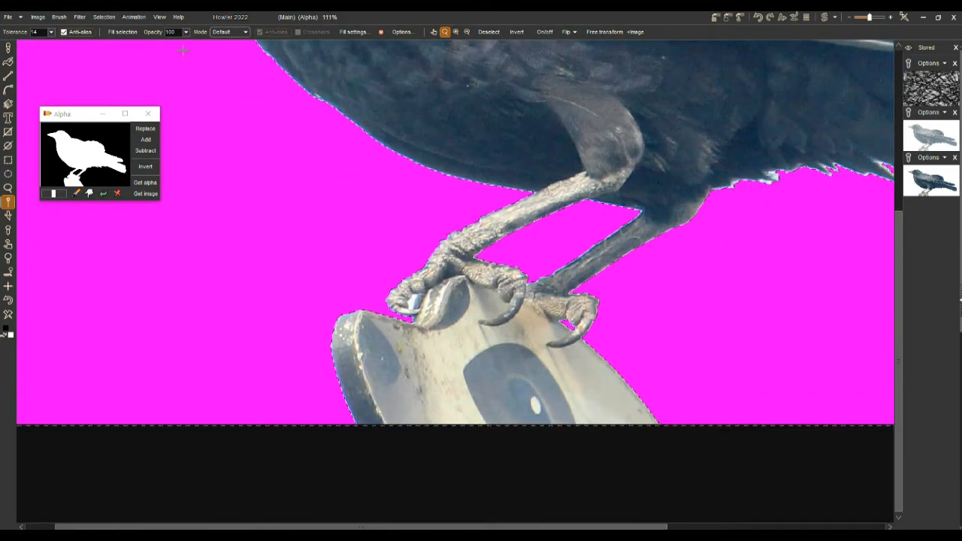
left_click(98, 16)
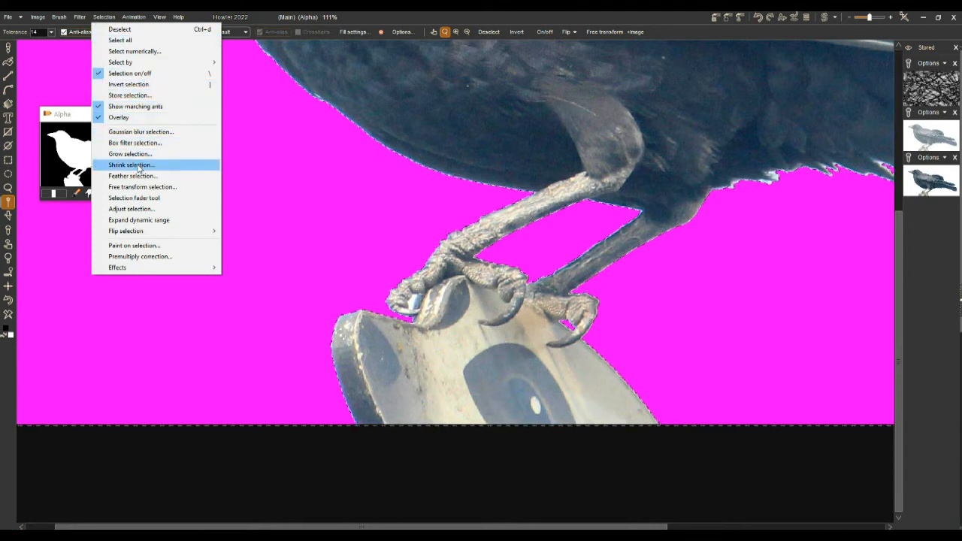
left_click(139, 165)
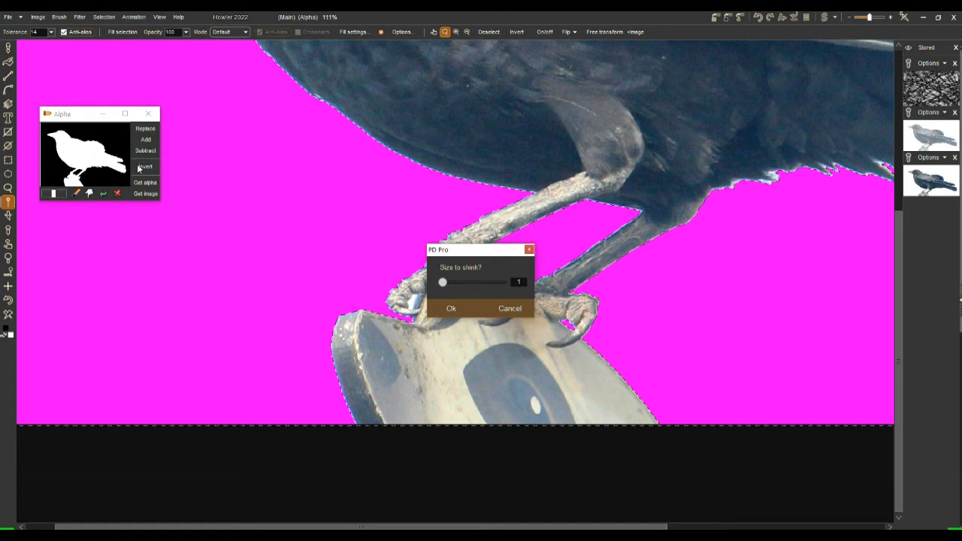
left_click(450, 306)
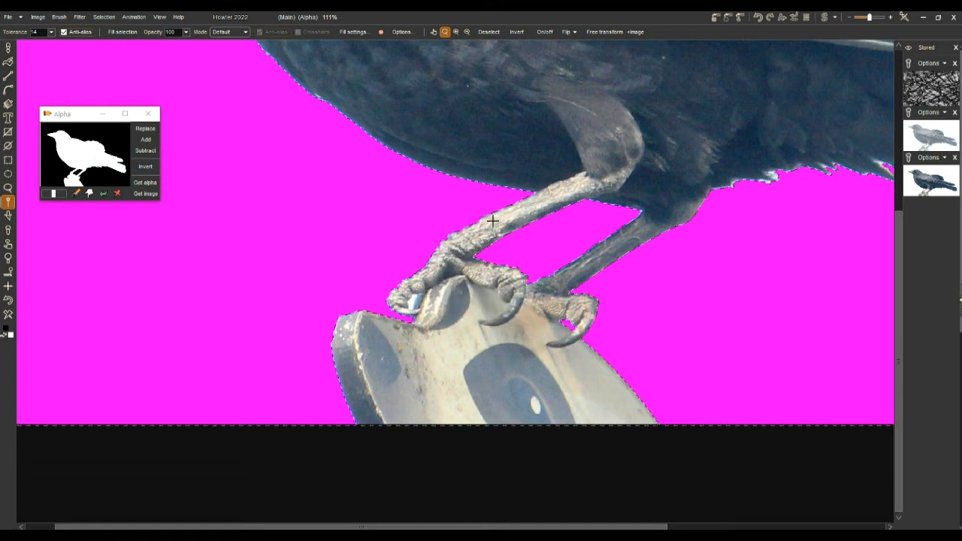
- Shrink the crow selection by 1 a second time to trim the remaining pale fringe
scroll(486, 176, "up", 5)
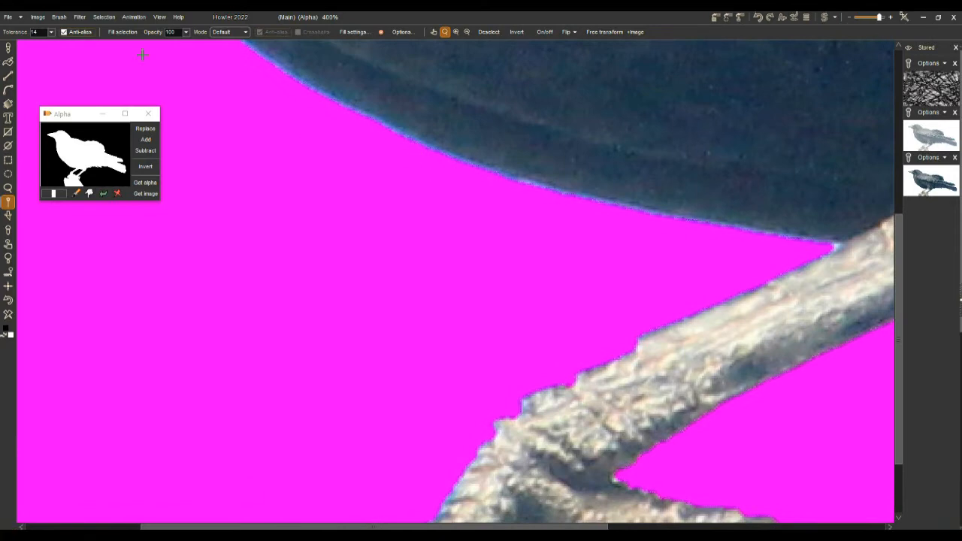
left_click(100, 17)
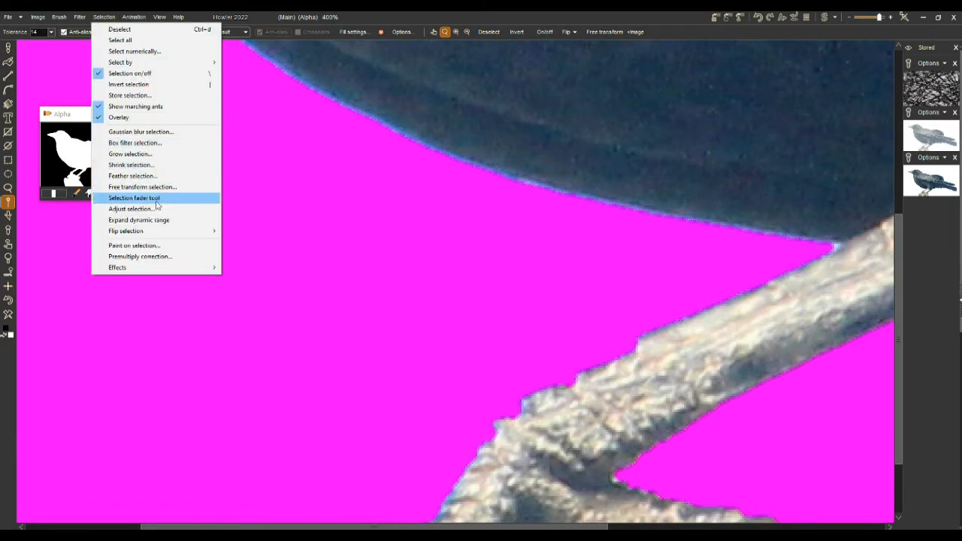
left_click(131, 164)
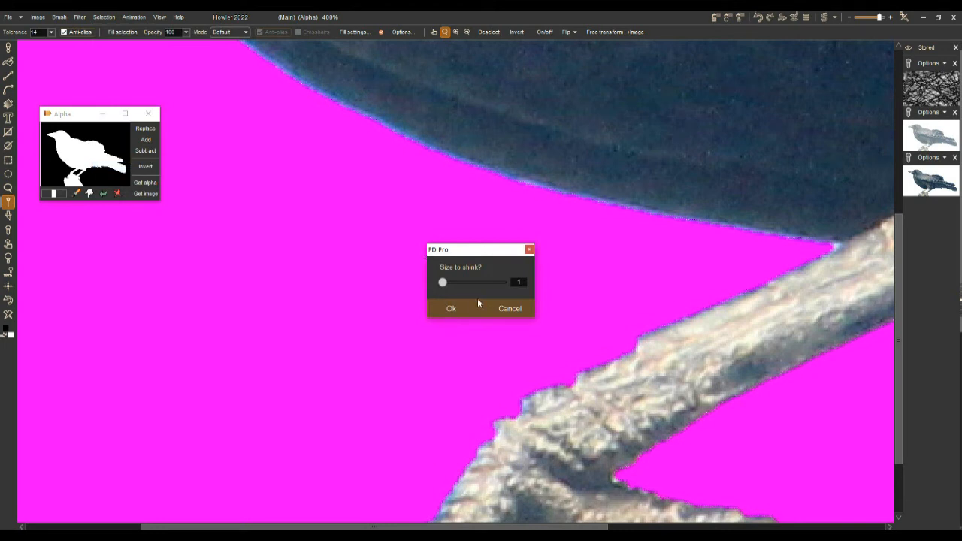
left_click(460, 307)
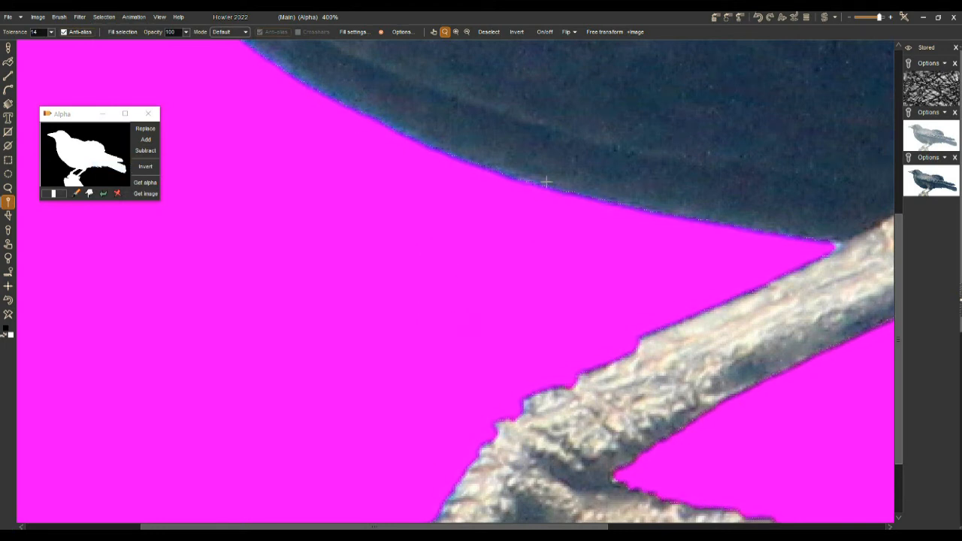
- Store a copy of the crow image with its tightened selection and look through the stored copy's options
scroll(496, 171, "down", 5)
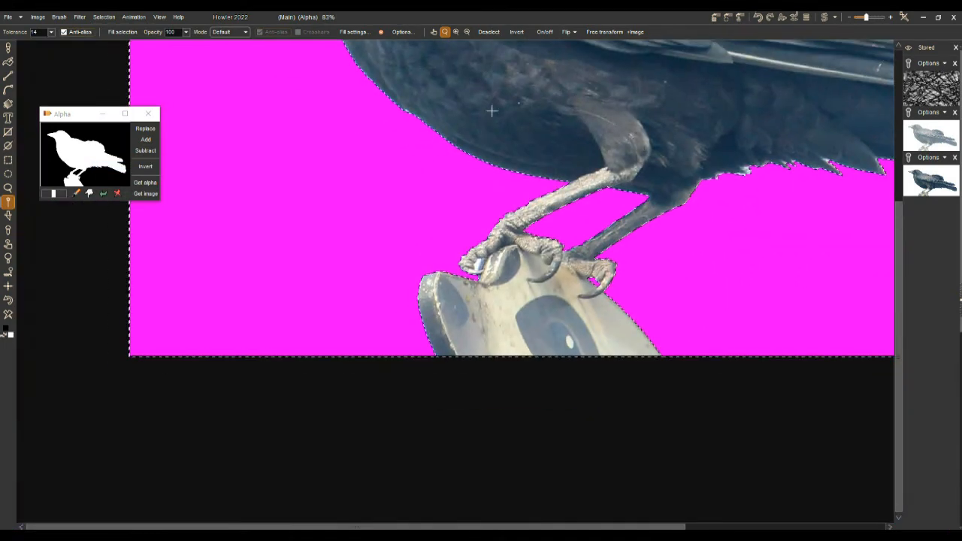
scroll(492, 111, "down", 3)
scroll(526, 161, "up", 1)
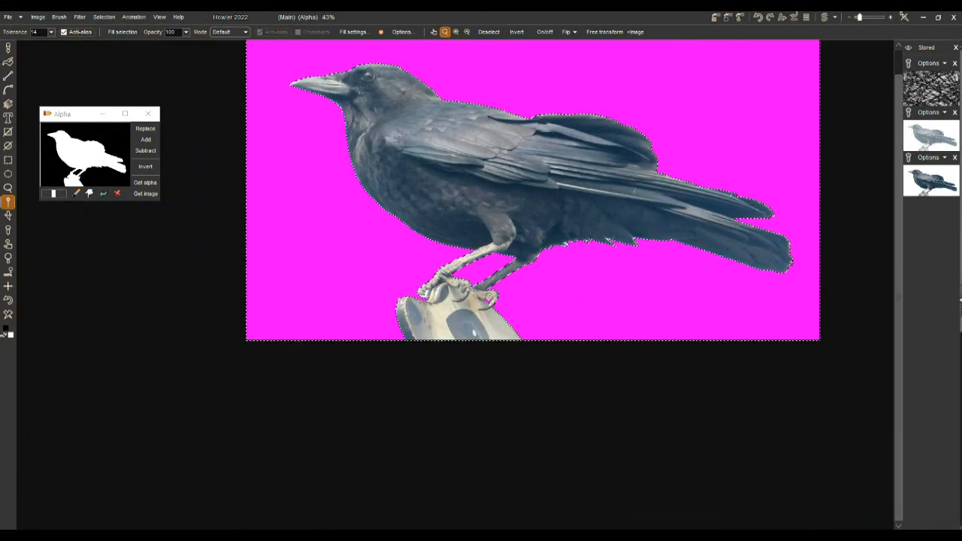
left_click(714, 18)
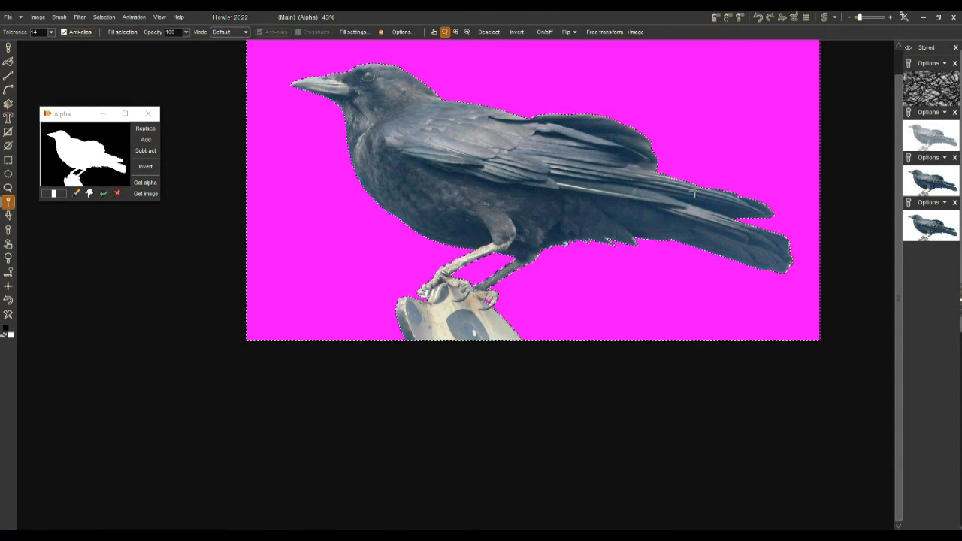
left_click(942, 204)
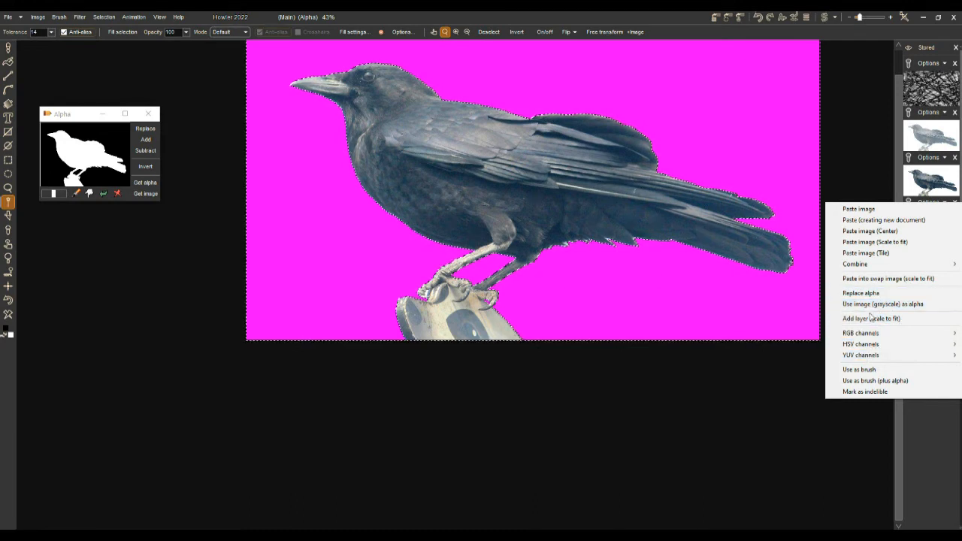
left_click(410, 17)
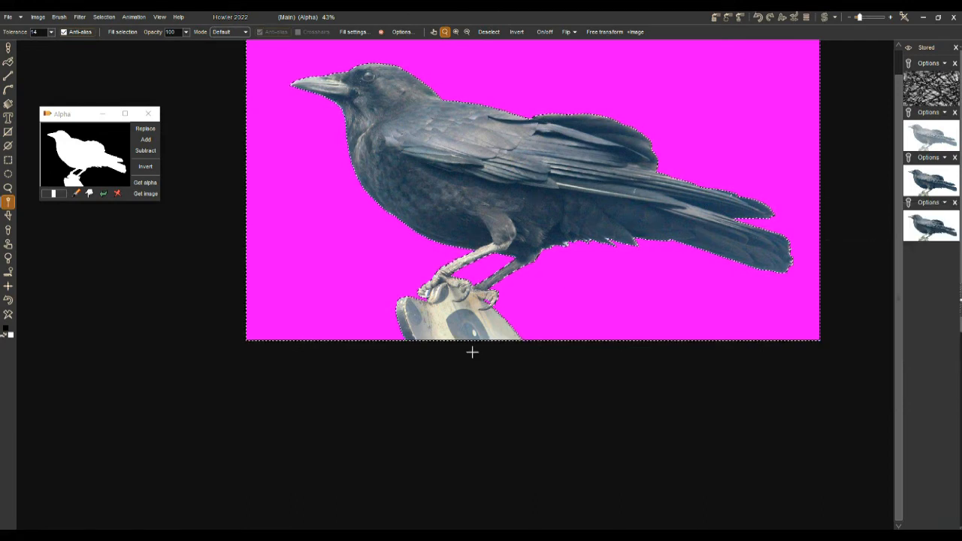
- Subtract the white gap inside the front foot's claw from the crow selection
scroll(447, 304, "up", 5)
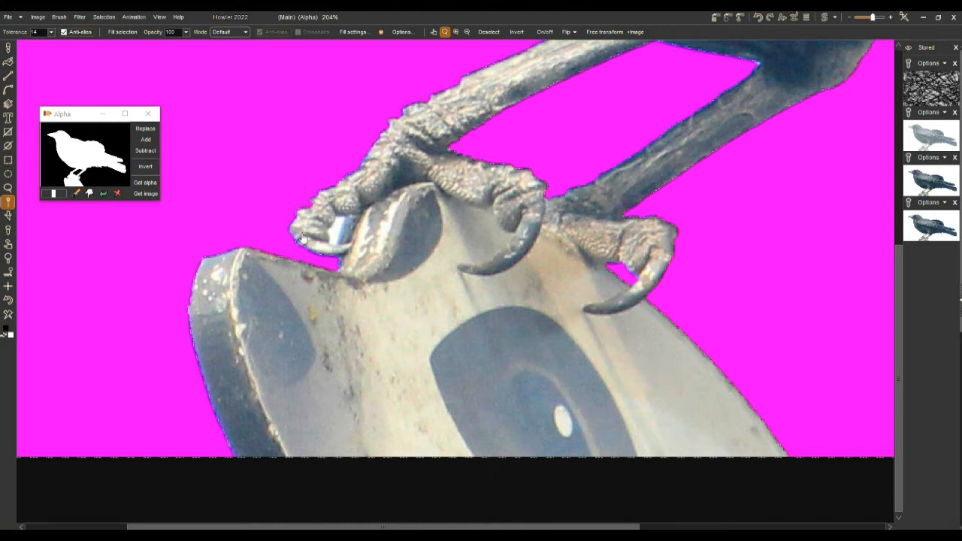
scroll(330, 233, "up", 2)
scroll(362, 235, "up", 1)
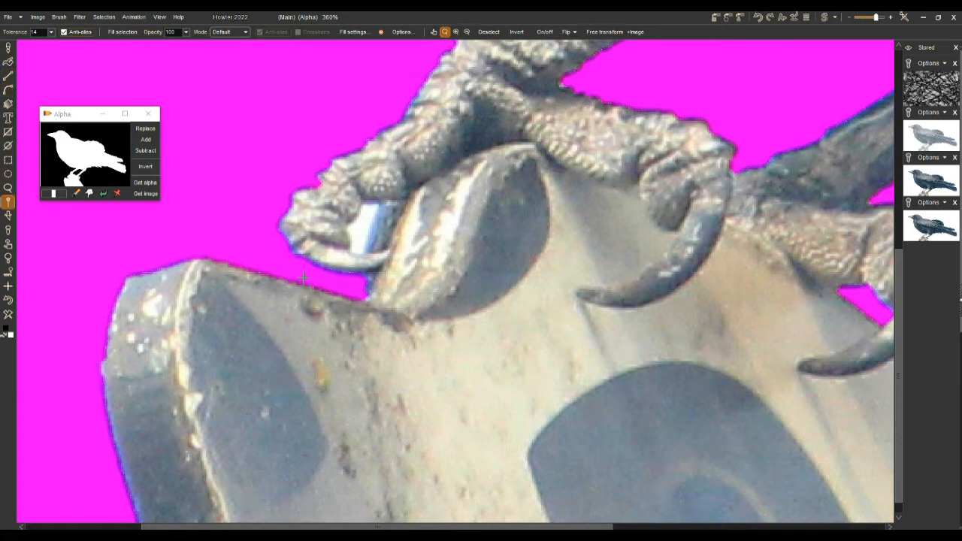
left_click(359, 229)
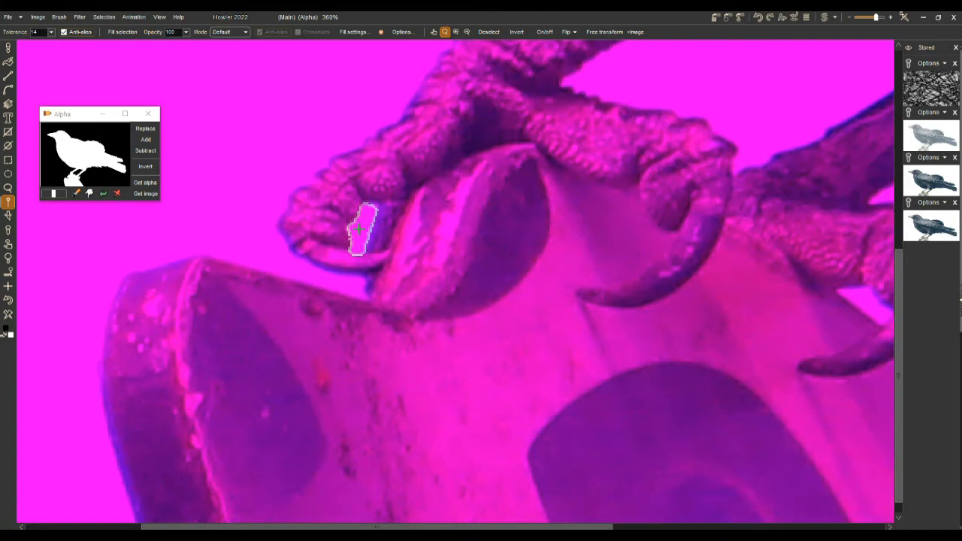
key("ctrl+z")
left_click(357, 225, "ctrl")
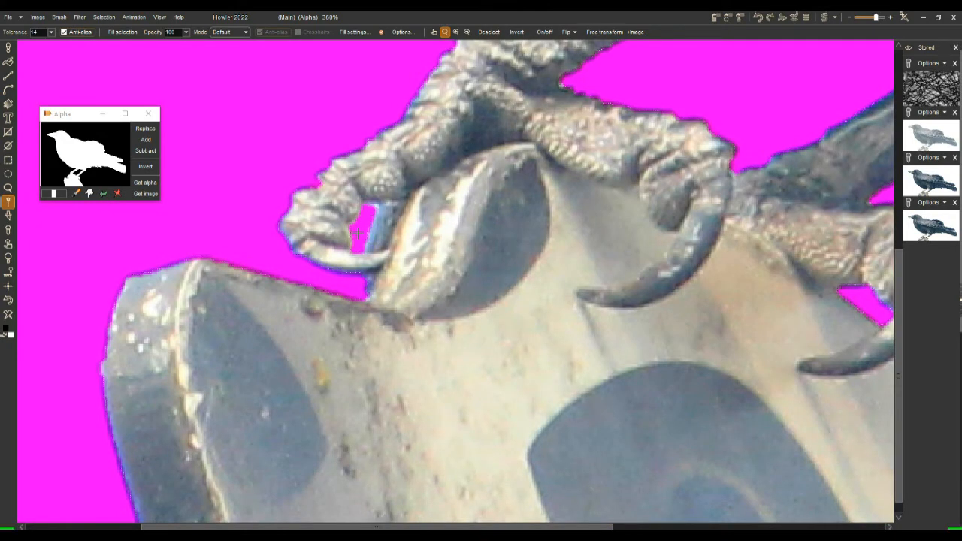
- Store another copy of the crow image and update the stored alpha from the refined selection
scroll(450, 204, "down", 5)
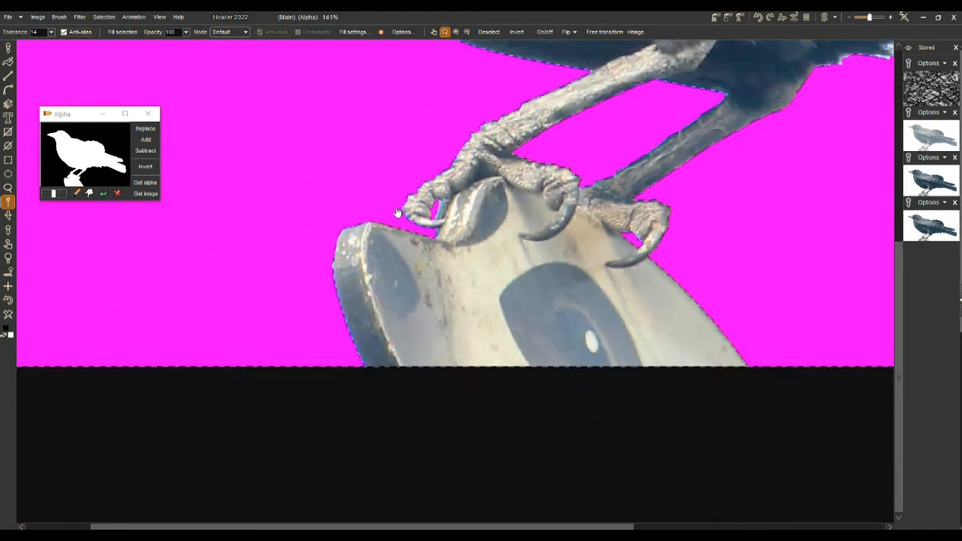
scroll(410, 212, "up", 3)
scroll(421, 212, "up", 1)
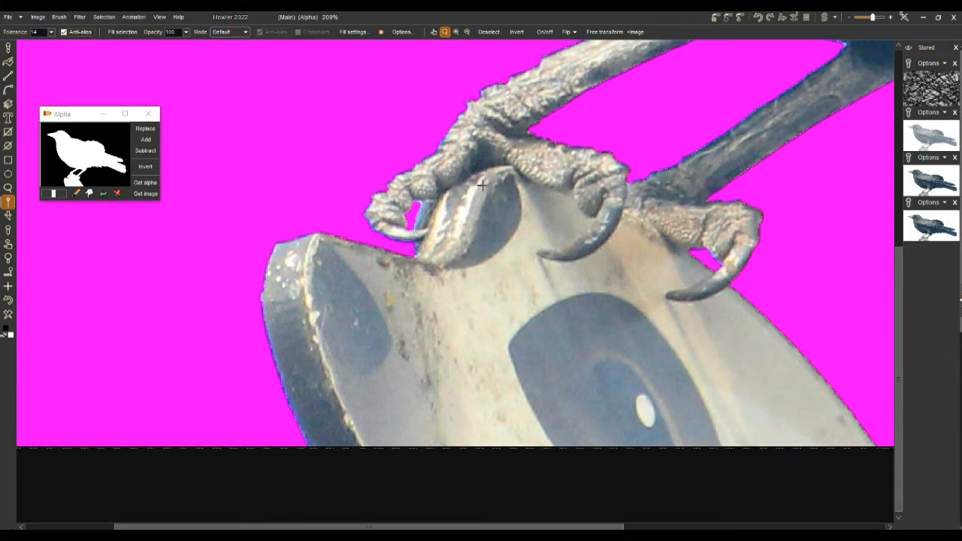
left_click_drag(585, 309, 717, 108)
left_click_drag(434, 328, 525, 225)
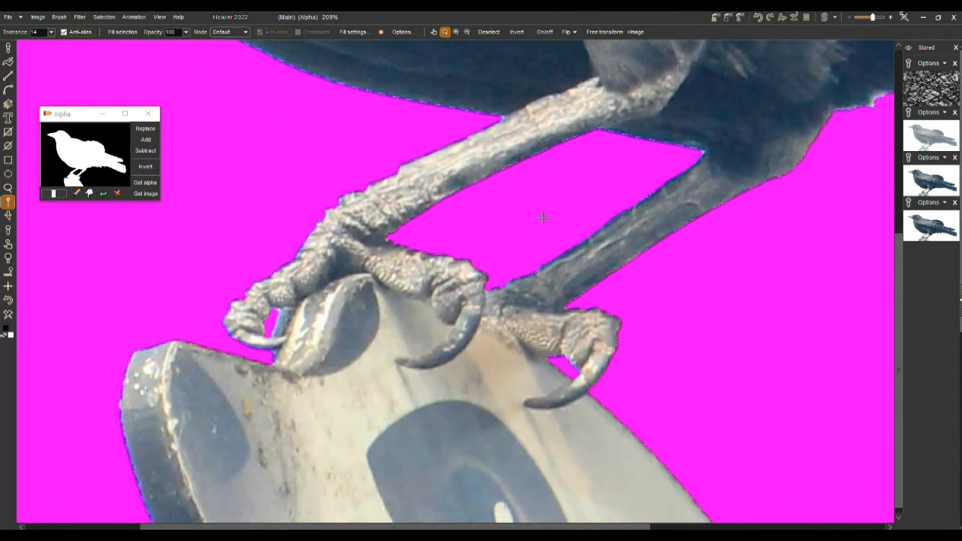
left_click(718, 16)
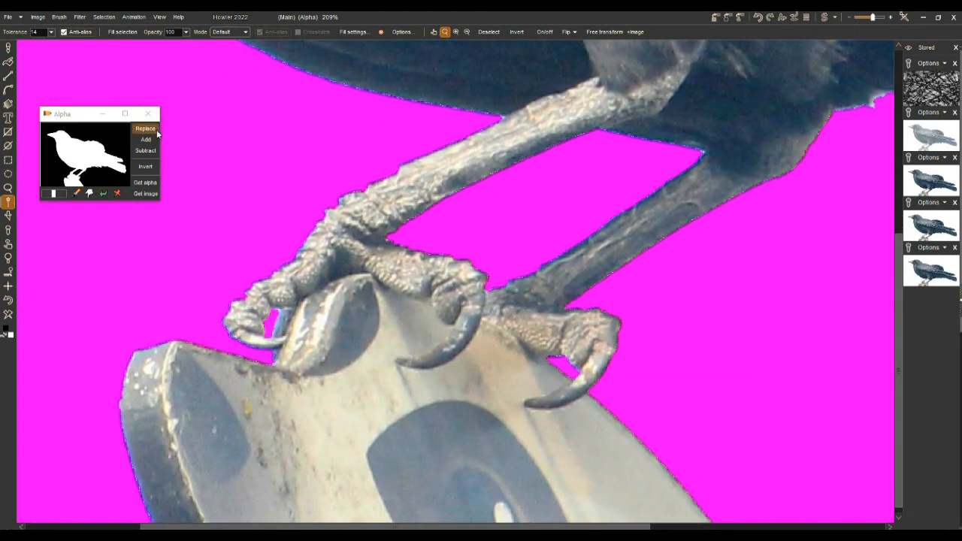
left_click(146, 184)
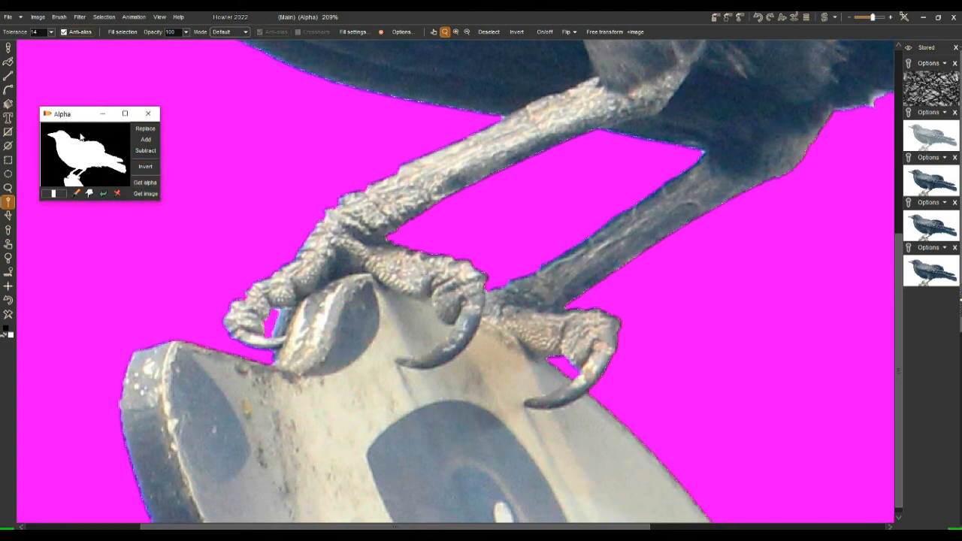
- Lasso off the left and lower parts of the perch and subtract them from the crow selection
left_click_drag(206, 267, 294, 148)
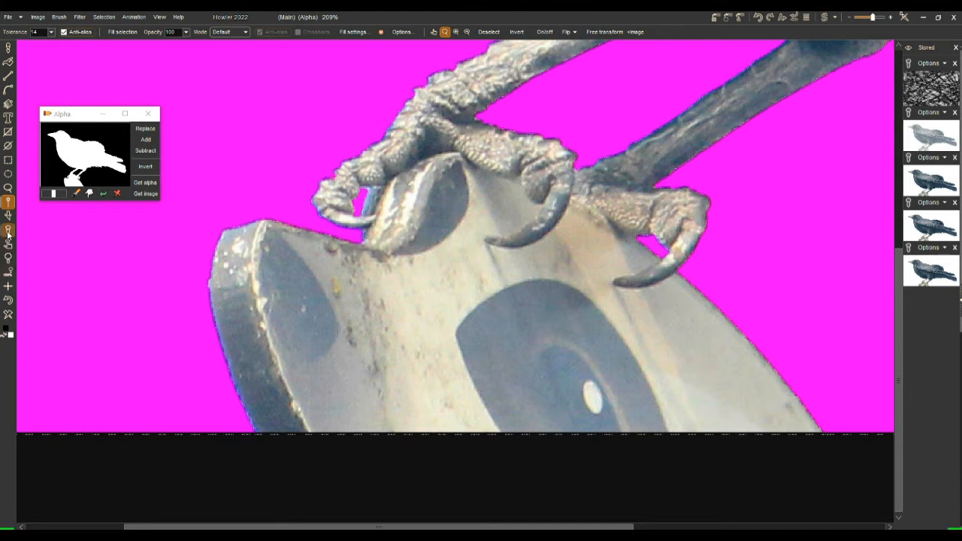
left_click(8, 188)
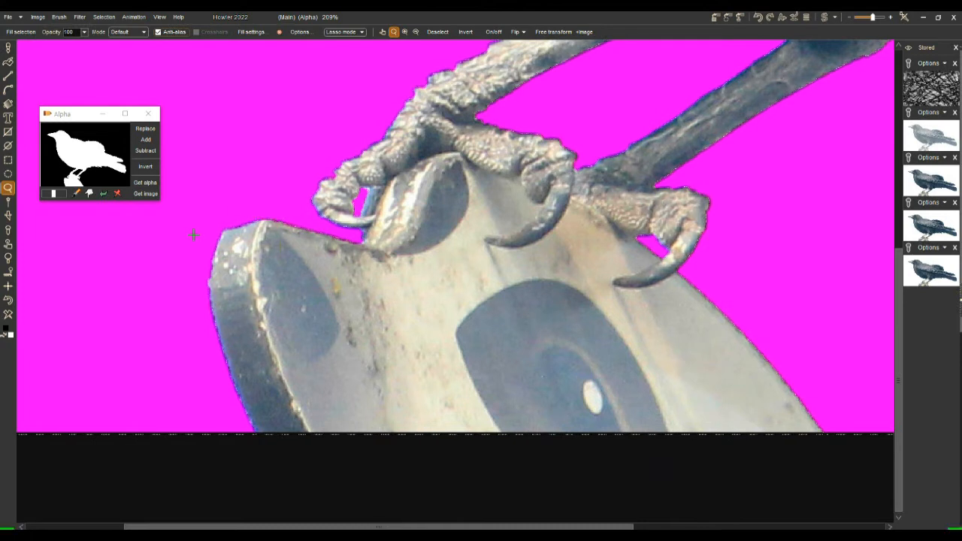
left_click_drag(315, 244, 181, 260)
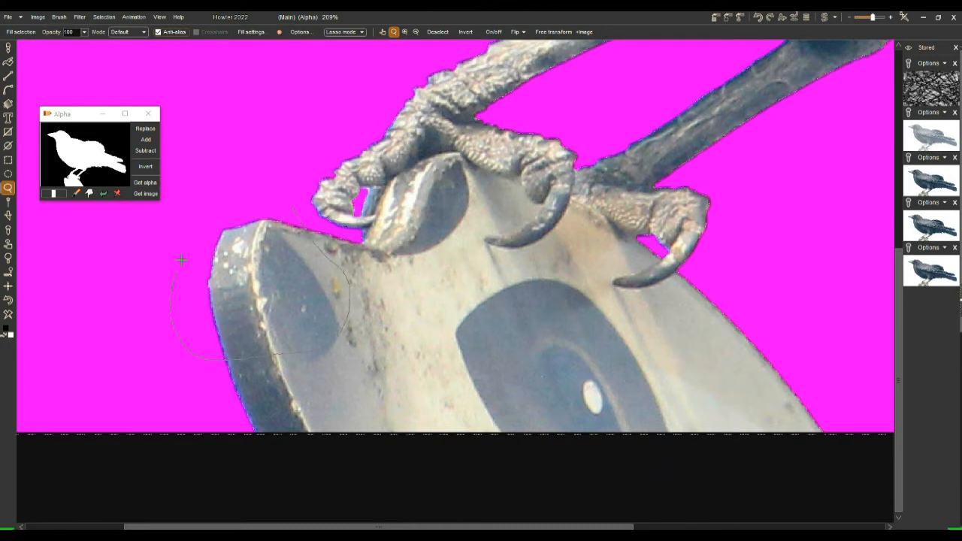
left_click_drag(267, 204, 273, 208)
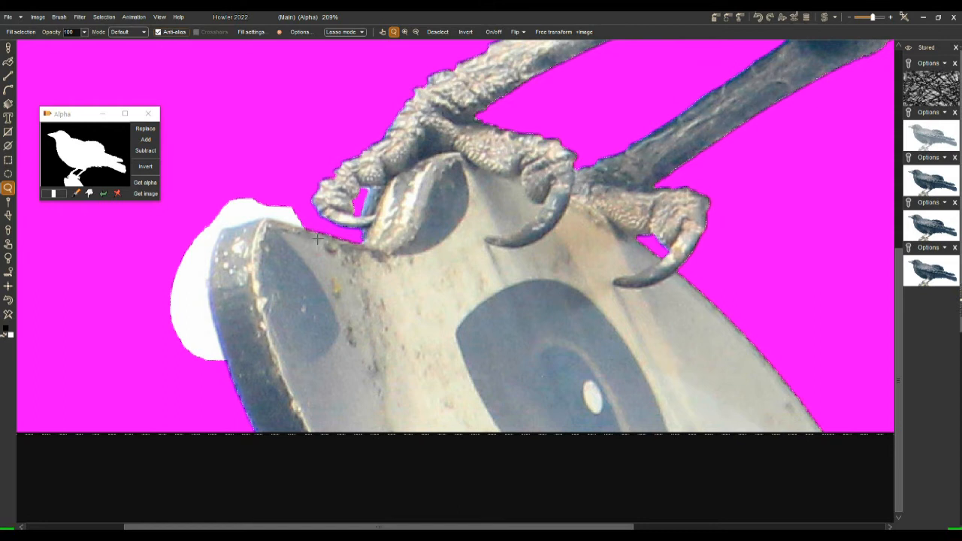
mouse_move(249, 186)
left_mouse_down()
mouse_move(155, 253)
mouse_move(222, 388)
left_mouse_up()
mouse_move(364, 290)
left_mouse_down()
mouse_move(321, 233)
mouse_move(481, 301)
mouse_move(323, 459)
mouse_move(180, 301)
left_mouse_up()
mouse_move(492, 364)
left_mouse_down()
mouse_move(636, 339)
mouse_move(877, 412)
mouse_move(500, 474)
mouse_move(383, 397)
left_mouse_up()
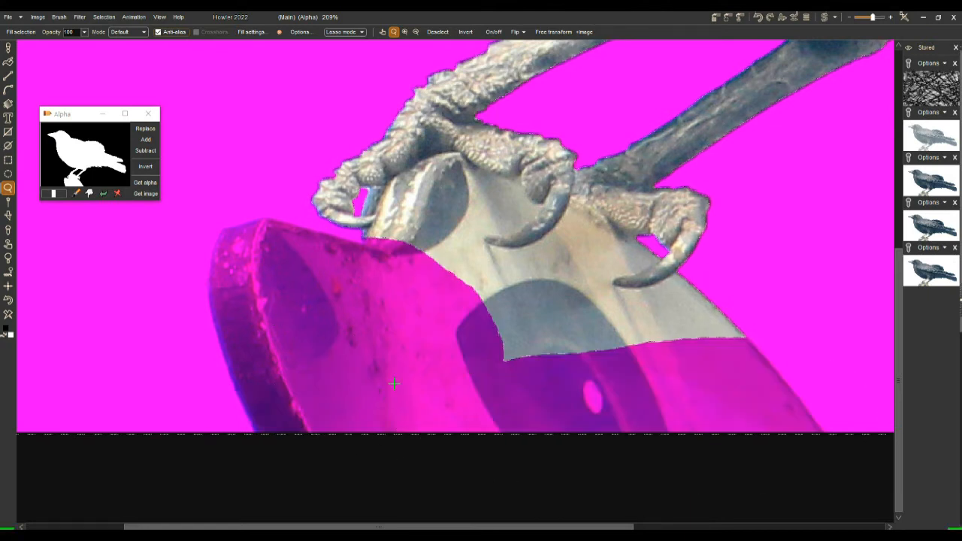
- Subtract the perch areas below the claws and the rounded knob under the front toe from the selection
left_click_drag(765, 277, 767, 277)
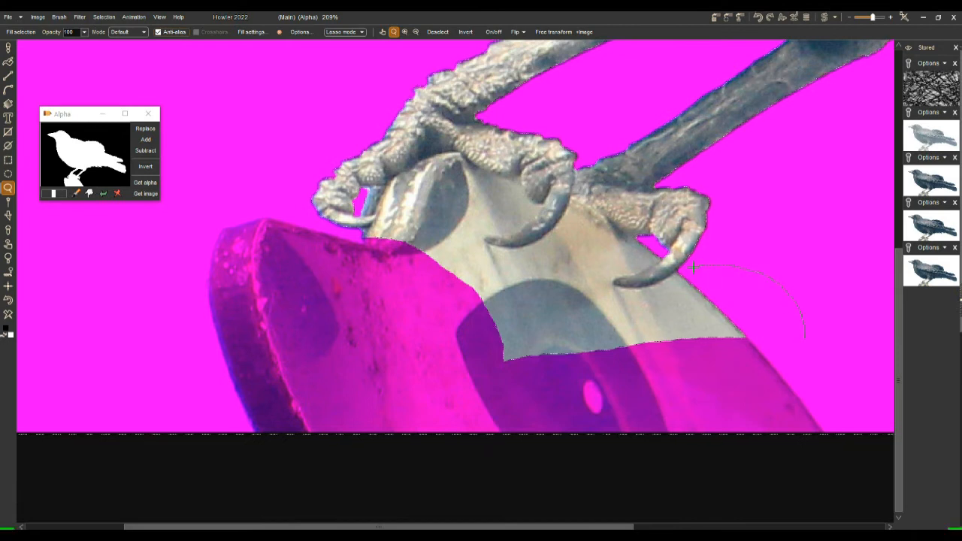
left_click_drag(678, 275, 659, 280)
mouse_move(610, 283)
left_mouse_down()
mouse_move(551, 342)
mouse_move(526, 399)
left_mouse_up()
mouse_move(463, 287)
left_mouse_down()
mouse_move(530, 263)
mouse_move(591, 325)
mouse_move(443, 286)
left_mouse_up()
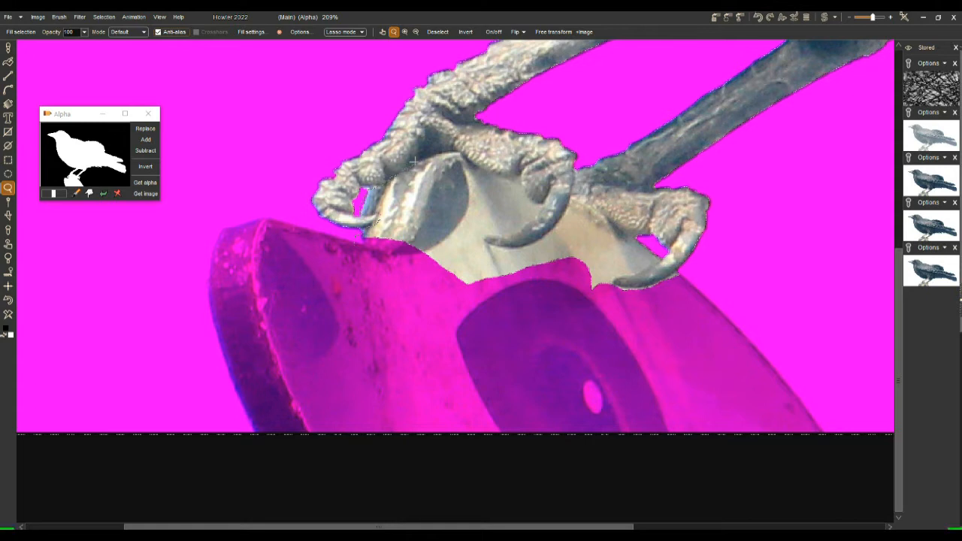
mouse_move(427, 154)
left_mouse_down()
mouse_move(449, 153)
mouse_move(468, 230)
mouse_move(428, 292)
left_mouse_up()
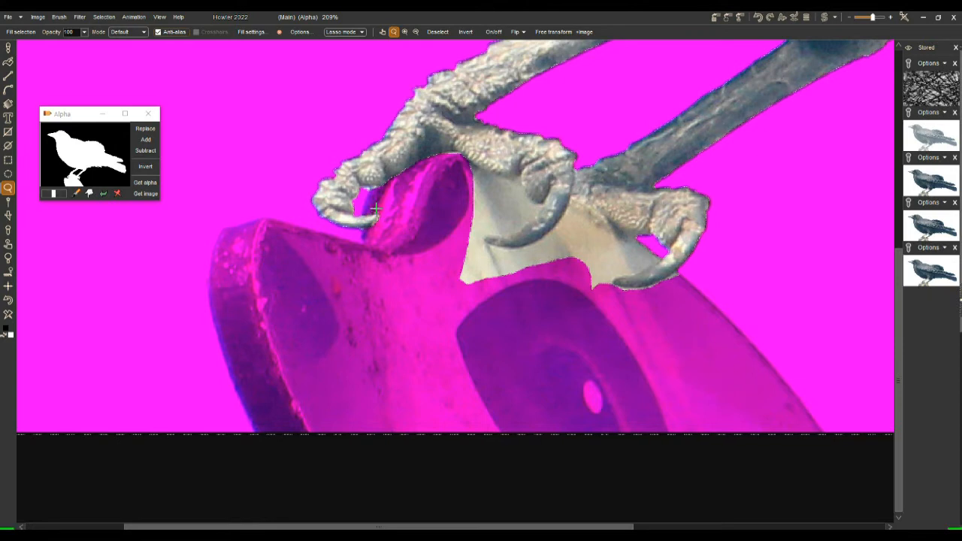
- Trim the thin pale sliver between the perch knob and the underside of the front foot from the selection
scroll(372, 212, "up", 5)
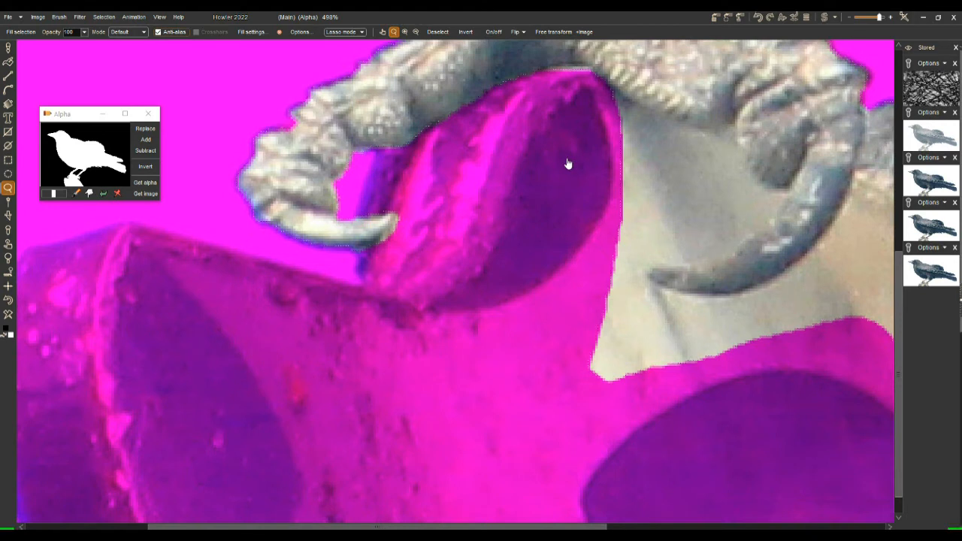
left_click_drag(565, 158, 426, 166)
left_click_drag(560, 172, 576, 311)
left_click_drag(427, 206, 475, 226)
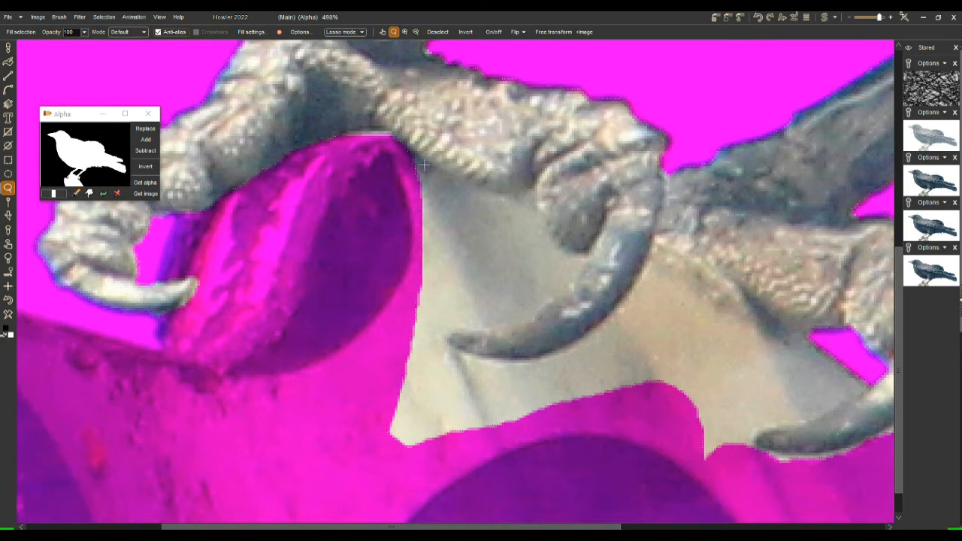
mouse_move(394, 132)
left_mouse_down()
mouse_move(352, 127)
mouse_move(368, 163)
mouse_move(387, 166)
left_mouse_up()
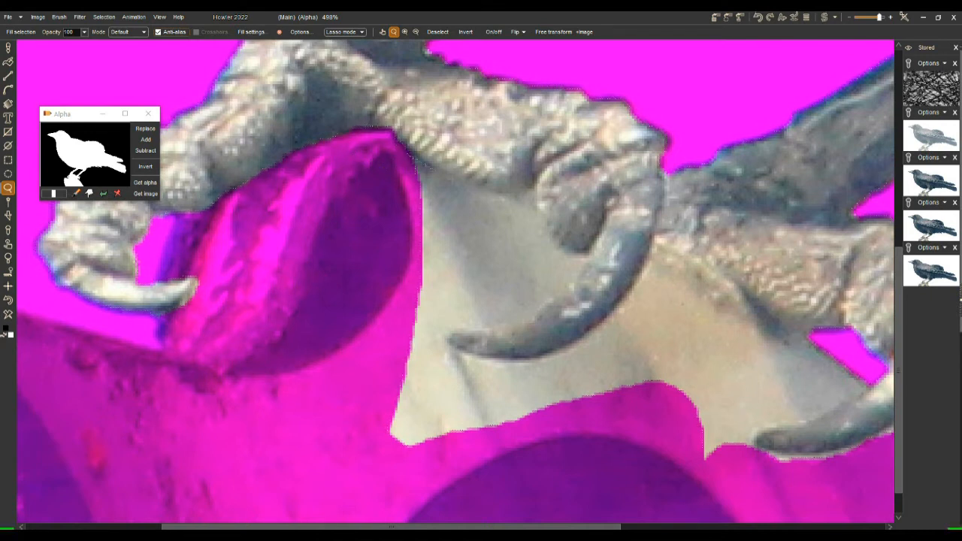
- Subtract the perch area enclosed between the front foot's inner toe and its curved middle claw
left_click_drag(539, 198, 547, 227)
mouse_move(563, 260)
left_mouse_down()
mouse_move(423, 293)
mouse_move(389, 188)
left_mouse_up()
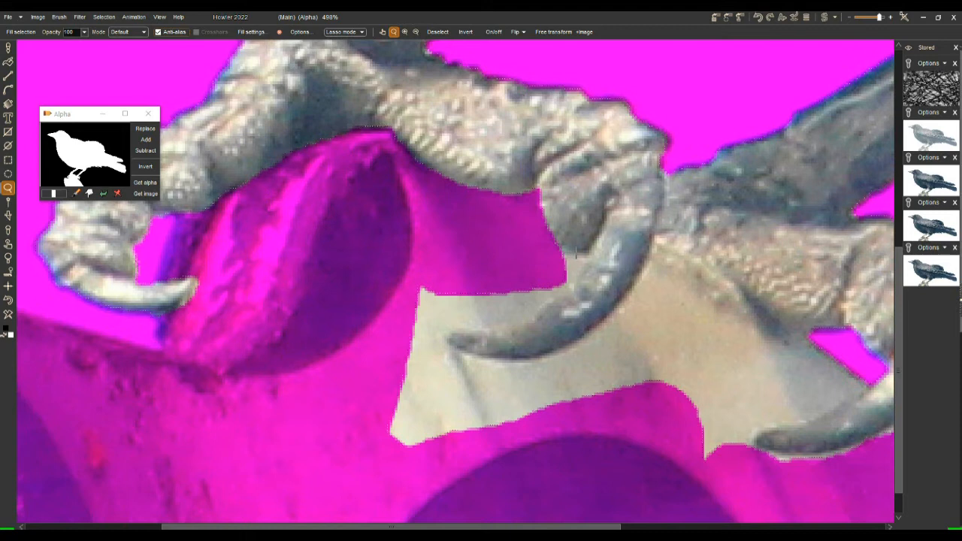
left_click_drag(571, 282, 555, 298)
mouse_move(476, 328)
left_mouse_down()
mouse_move(440, 333)
mouse_move(369, 316)
mouse_move(461, 248)
mouse_move(470, 252)
left_mouse_up()
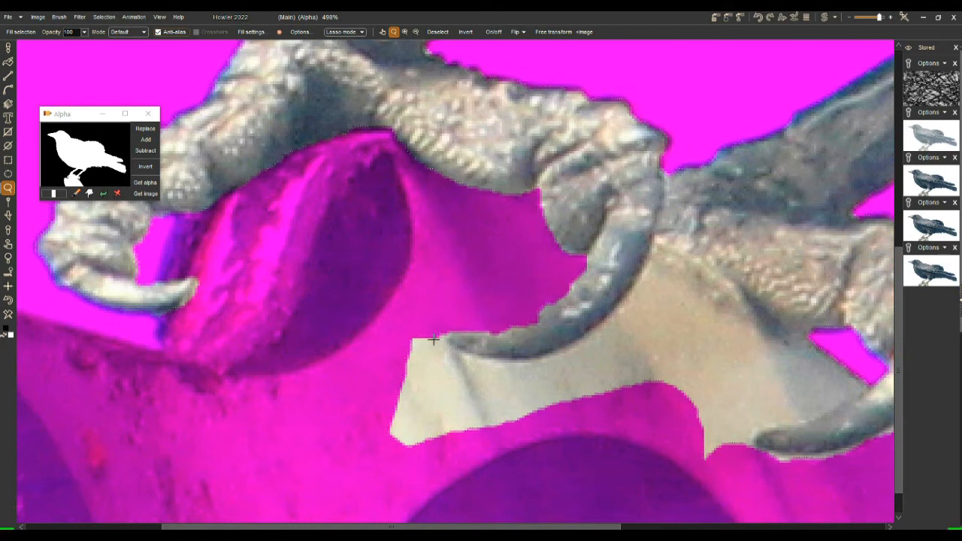
- Subtract the perch around the middle claw's tip and along its lower edge, following the claw's outline closely
left_click_drag(451, 347, 487, 362)
mouse_move(583, 344)
left_mouse_down()
mouse_move(612, 324)
mouse_move(545, 427)
mouse_move(353, 328)
mouse_move(437, 304)
left_mouse_up()
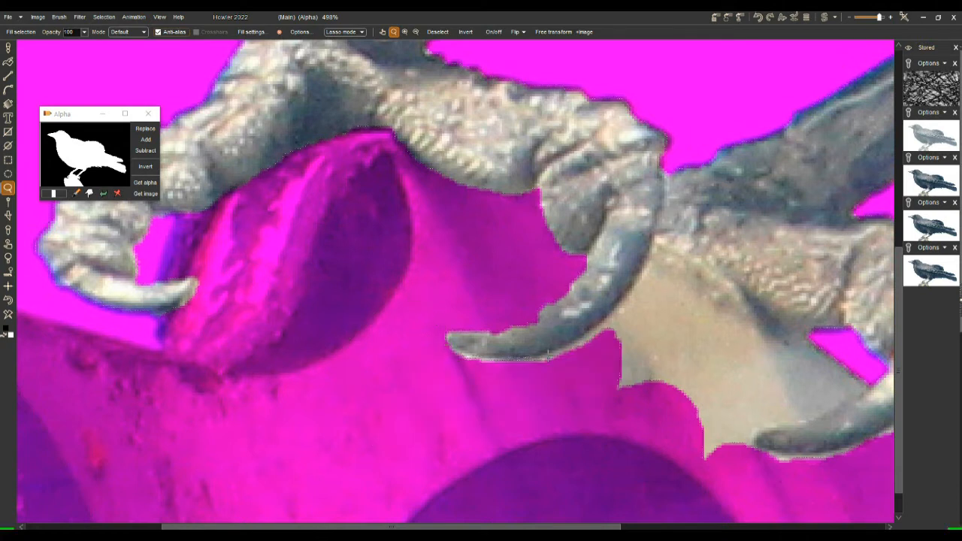
mouse_move(610, 326)
left_mouse_down()
mouse_move(486, 399)
mouse_move(444, 352)
mouse_move(448, 344)
left_mouse_up()
mouse_move(528, 362)
left_mouse_down()
mouse_move(611, 348)
mouse_move(530, 364)
left_mouse_up()
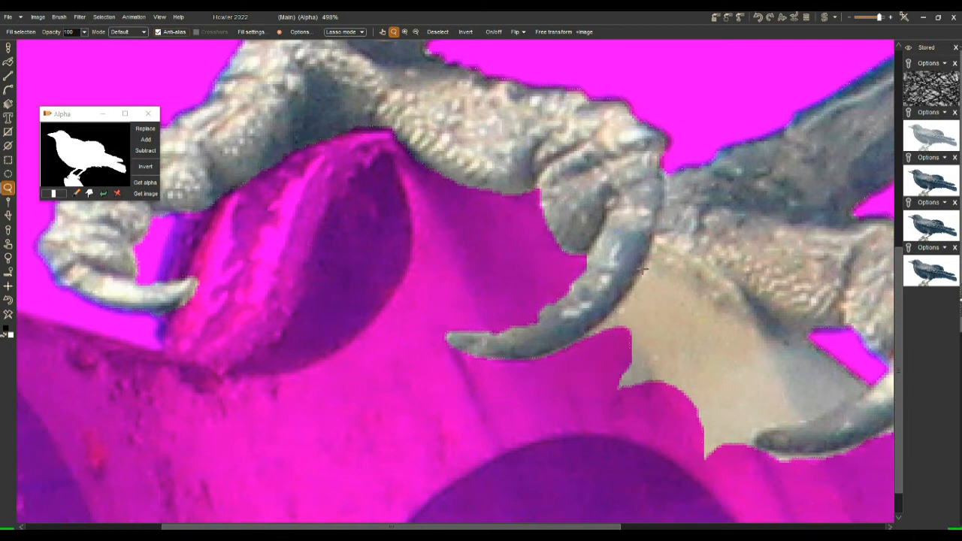
mouse_move(553, 361)
left_mouse_down()
mouse_move(636, 323)
mouse_move(653, 260)
mouse_move(644, 262)
left_mouse_up()
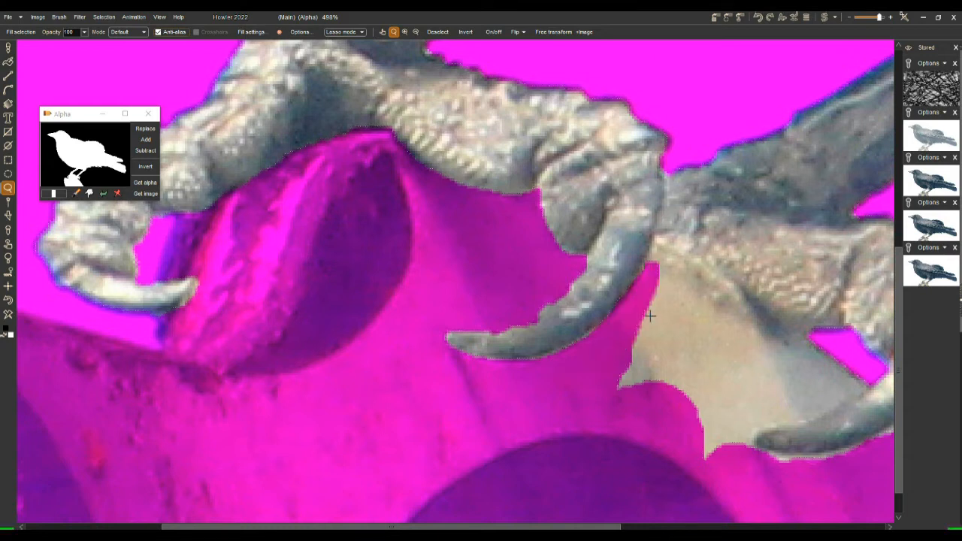
- Subtract the remaining perch between the middle claw and the rear foot, including the area inside the rear claw
left_click_drag(658, 318, 421, 258)
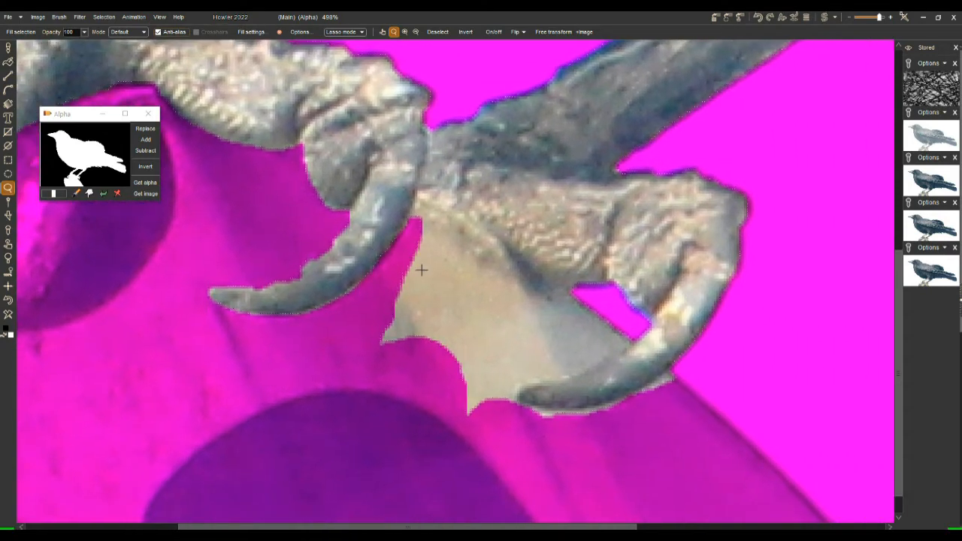
mouse_move(424, 371)
left_mouse_down()
mouse_move(438, 335)
mouse_move(443, 205)
mouse_move(418, 194)
mouse_move(382, 344)
mouse_move(426, 376)
left_mouse_up()
mouse_move(379, 310)
left_mouse_down()
mouse_move(398, 301)
mouse_move(382, 312)
left_mouse_up()
mouse_move(516, 410)
left_mouse_down()
mouse_move(515, 361)
mouse_move(460, 249)
mouse_move(467, 419)
mouse_move(510, 423)
mouse_move(554, 378)
left_mouse_up()
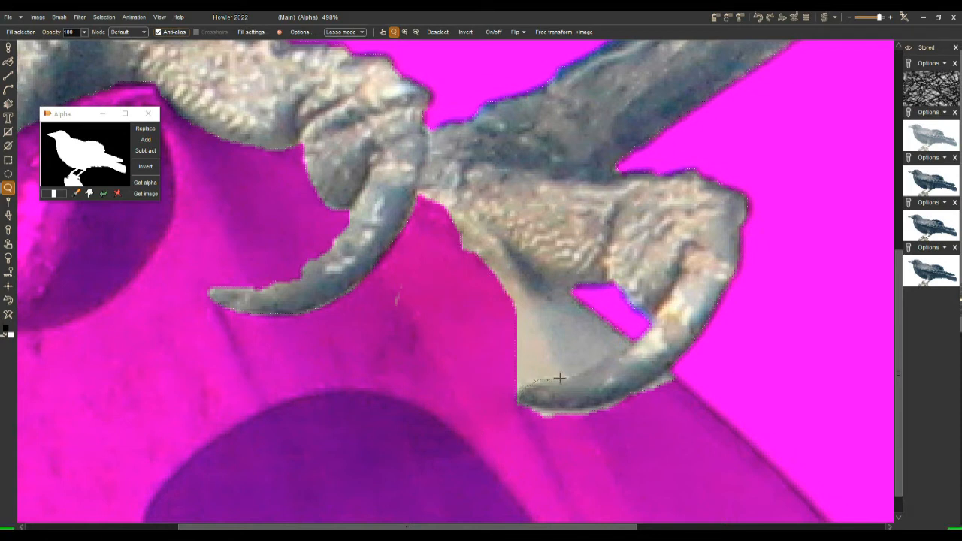
mouse_move(637, 337)
left_mouse_down()
mouse_move(631, 321)
mouse_move(584, 300)
mouse_move(518, 293)
mouse_move(478, 389)
mouse_move(487, 396)
left_mouse_up()
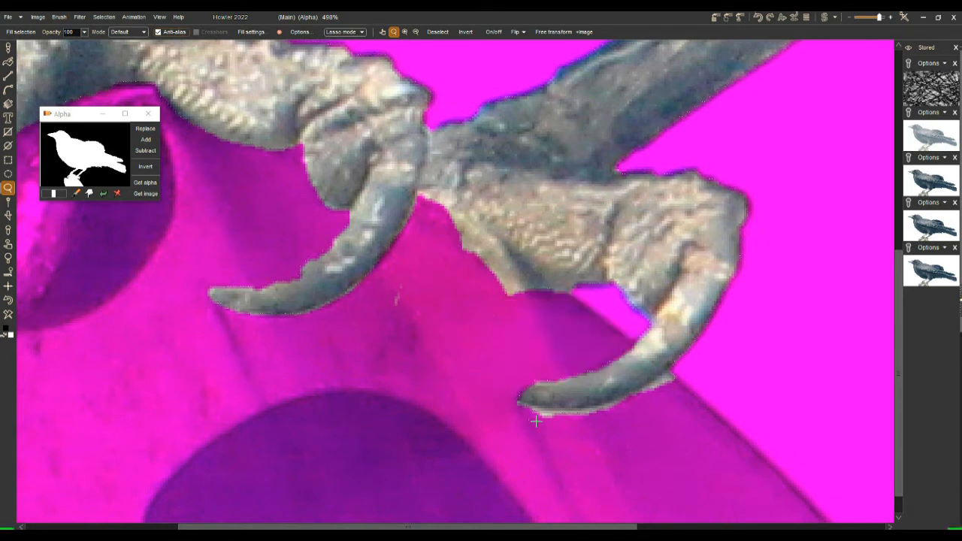
- Trim the leftover perch fringe beneath the rear claw and along the underside of the rear toe
mouse_move(578, 419)
left_mouse_down()
mouse_move(489, 393)
mouse_move(585, 420)
mouse_move(554, 418)
left_mouse_up()
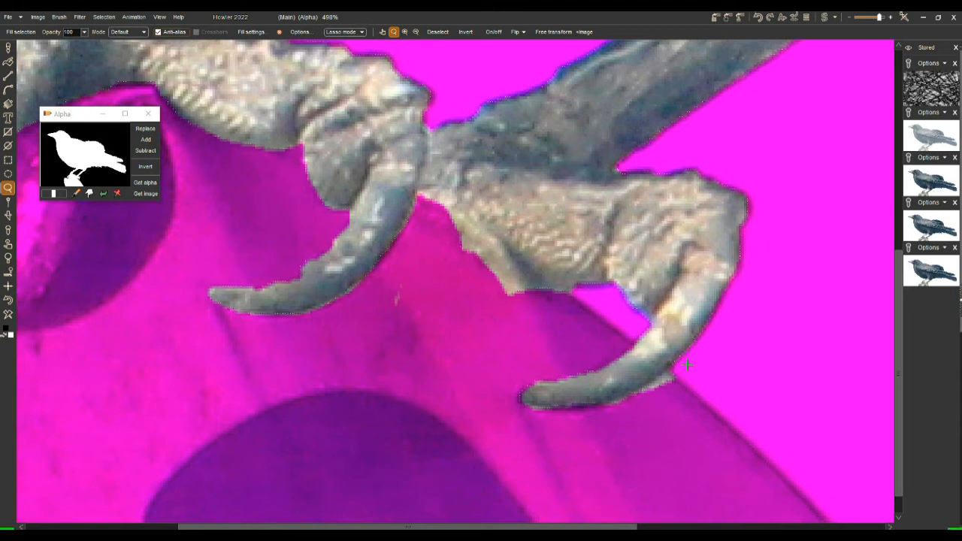
left_click_drag(615, 401, 686, 366)
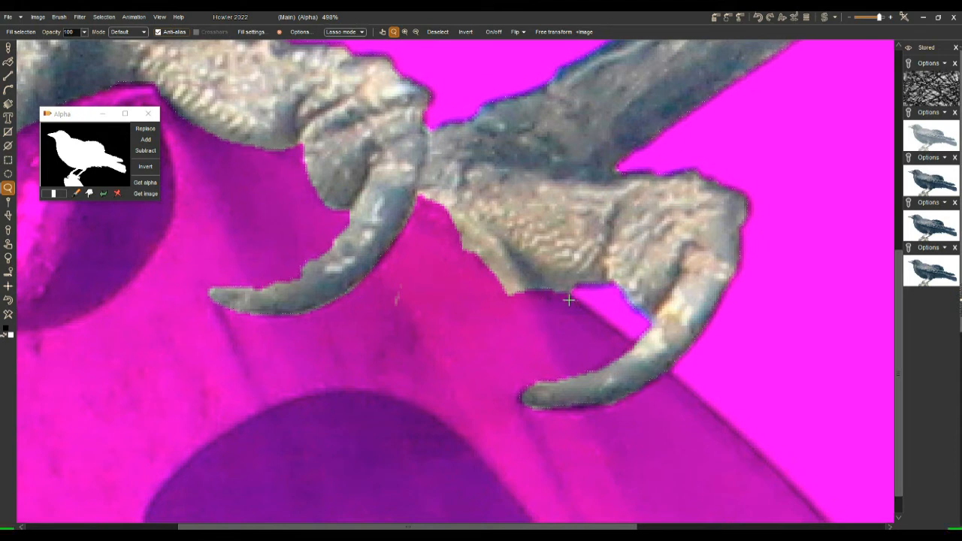
mouse_move(496, 240)
left_mouse_down()
mouse_move(458, 212)
mouse_move(423, 244)
mouse_move(560, 305)
mouse_move(500, 284)
left_mouse_up()
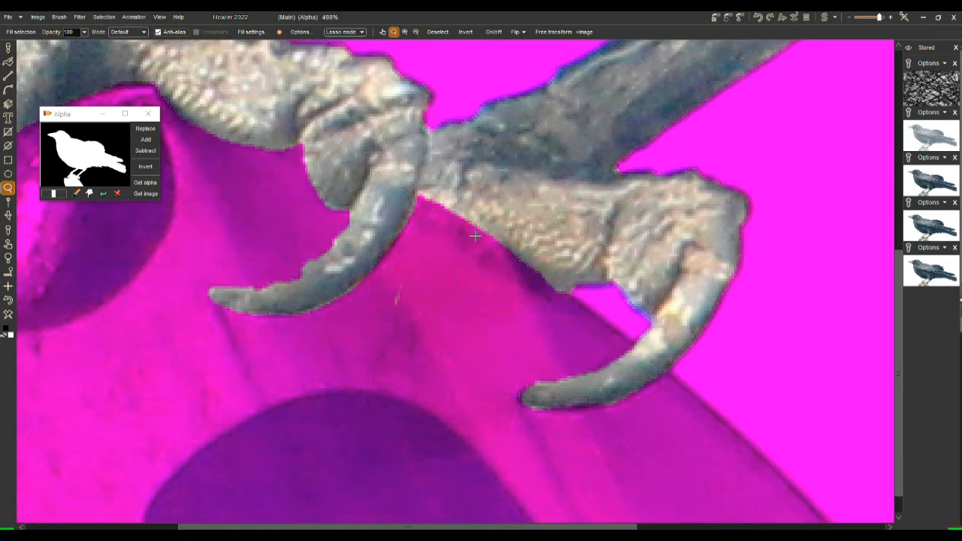
mouse_move(460, 204)
left_mouse_down()
mouse_move(433, 184)
mouse_move(421, 202)
left_mouse_up()
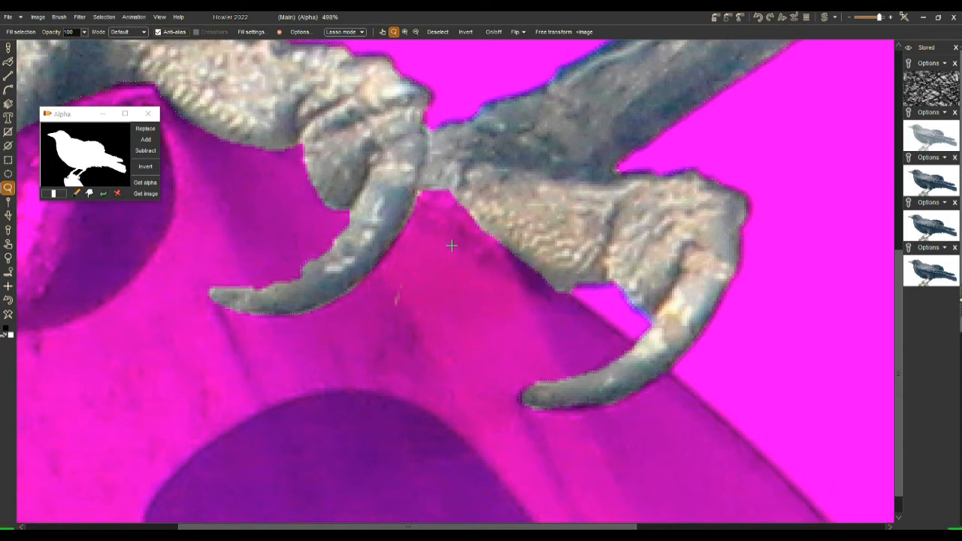
mouse_move(423, 194)
left_mouse_down()
mouse_move(457, 214)
mouse_move(472, 190)
mouse_move(443, 184)
left_mouse_up()
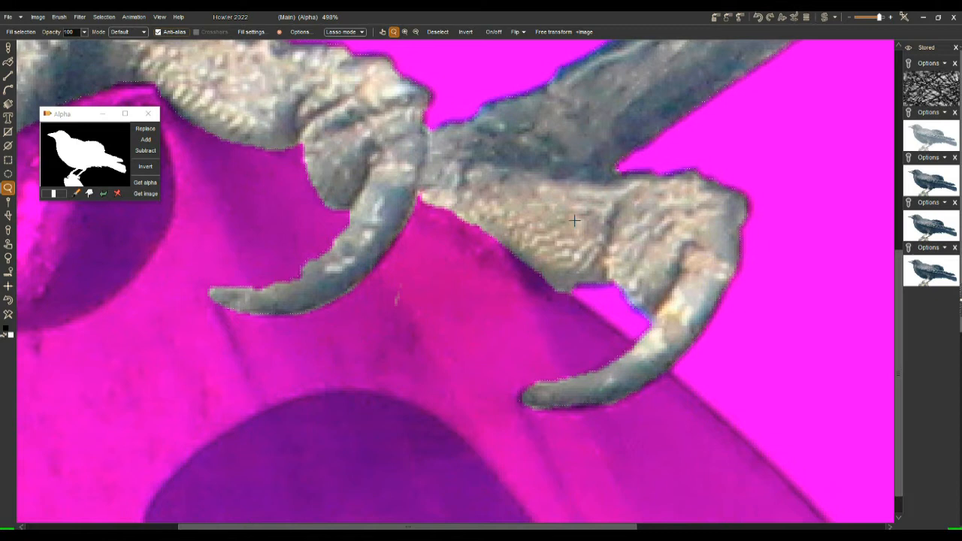
- Store a copy of the crow with the perch removed from its selection, refresh the stored alpha, and move the Alpha window lower
scroll(520, 234, "down", 5)
scroll(520, 234, "down", 2)
left_click_drag(653, 146, 520, 239)
left_click_drag(436, 192, 472, 281)
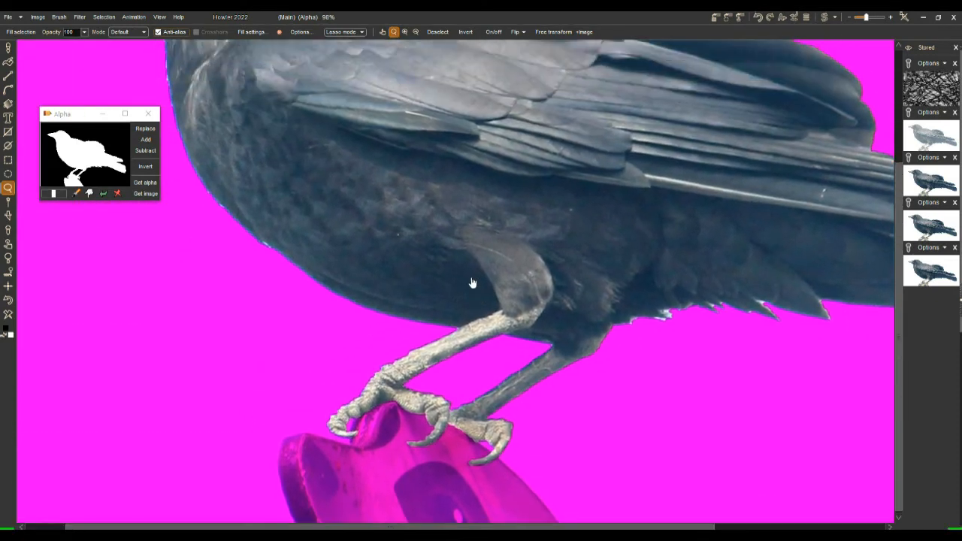
scroll(578, 183, "down", 3)
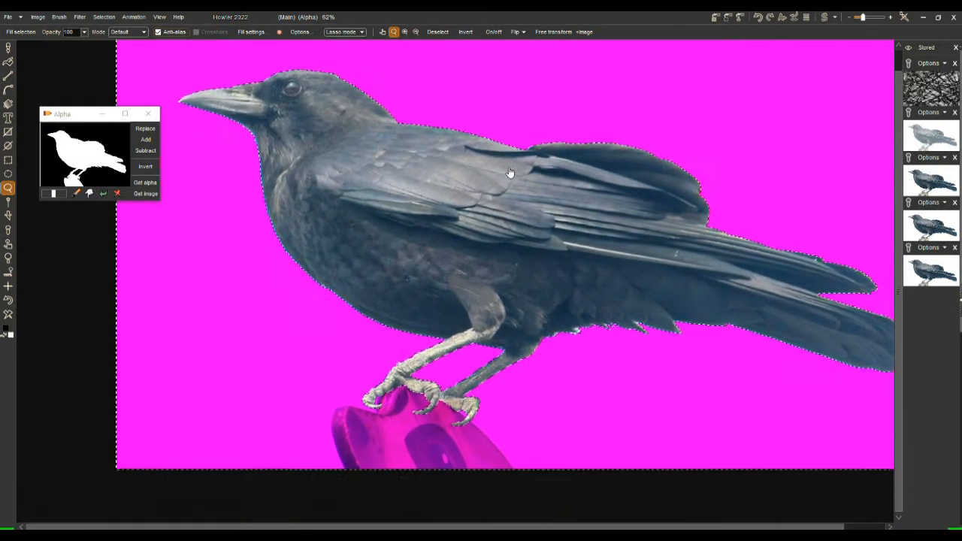
left_click_drag(510, 173, 505, 161)
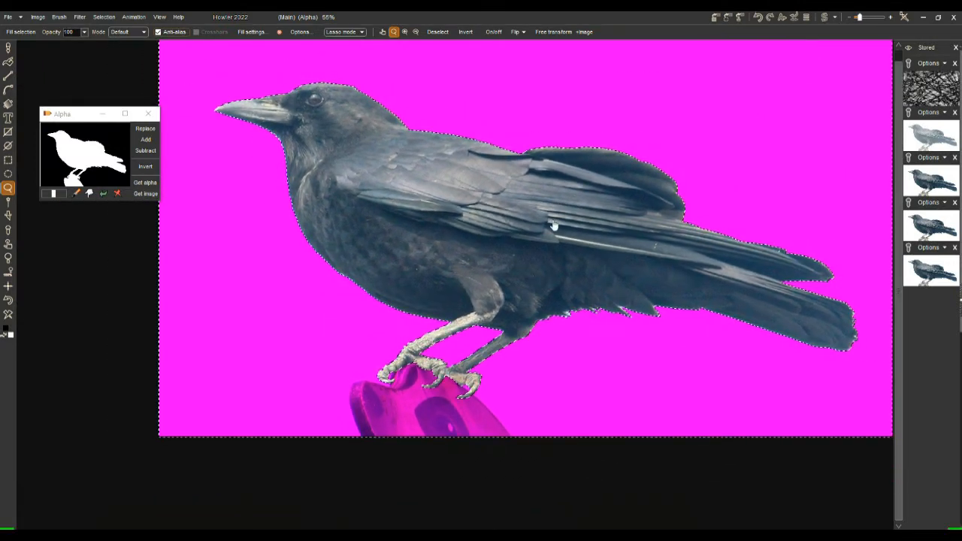
scroll(538, 218, "down", 1)
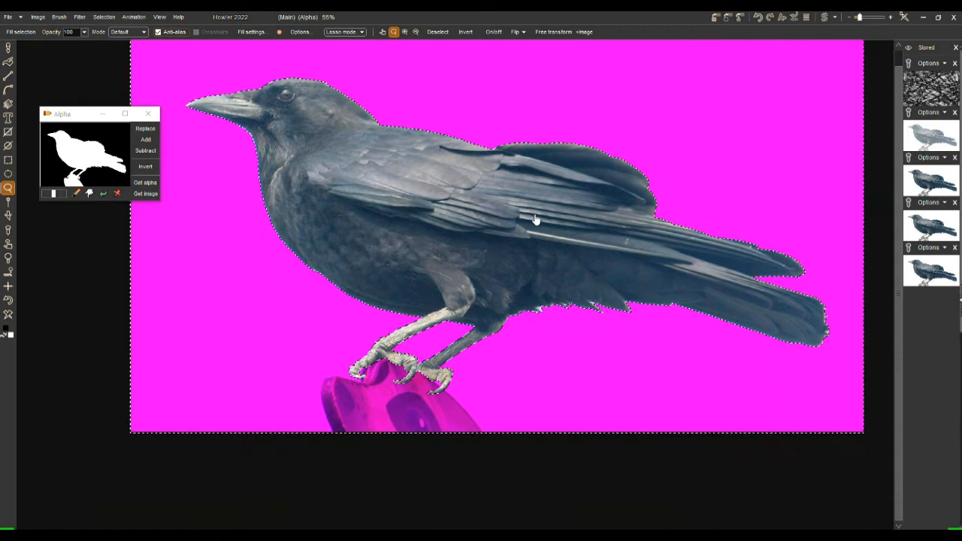
left_click(716, 17)
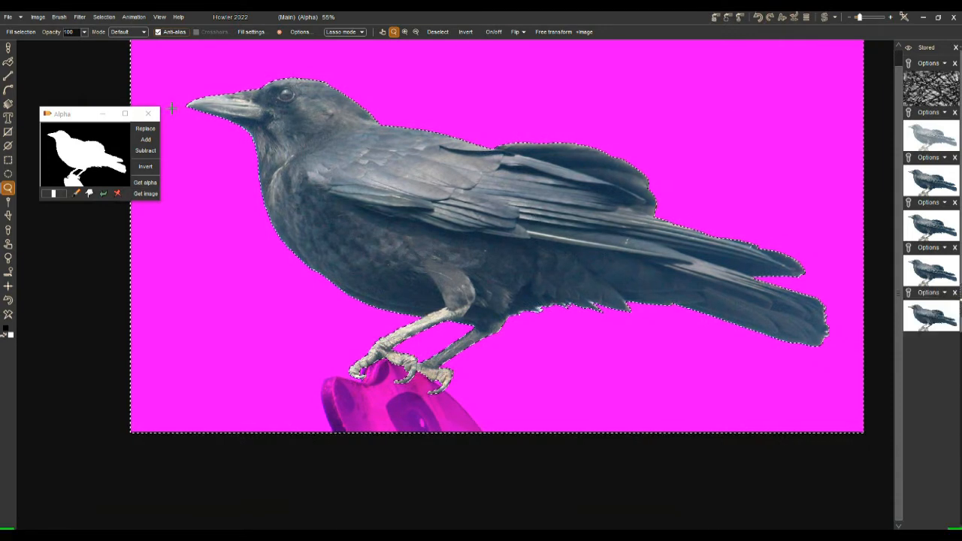
left_click(146, 184)
left_click_drag(73, 115, 79, 203)
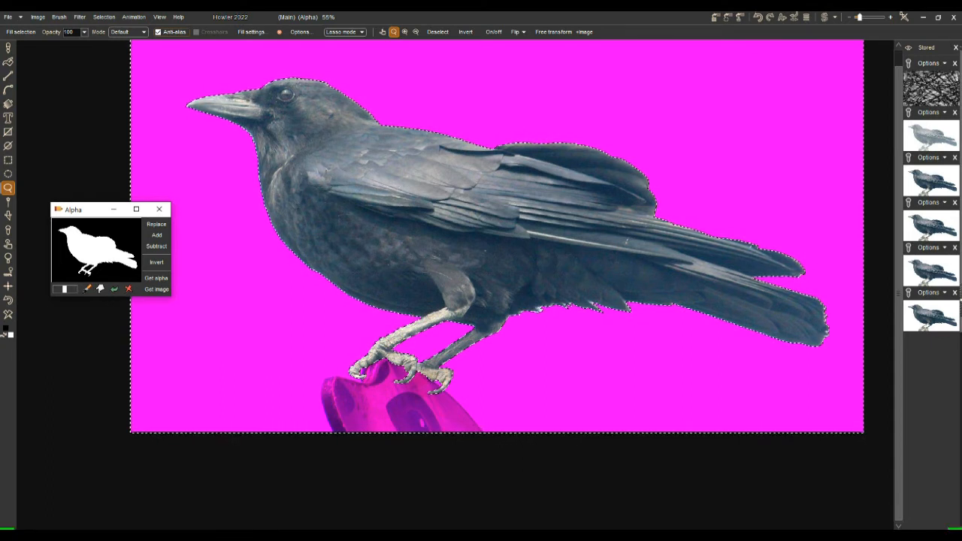
left_click(55, 17)
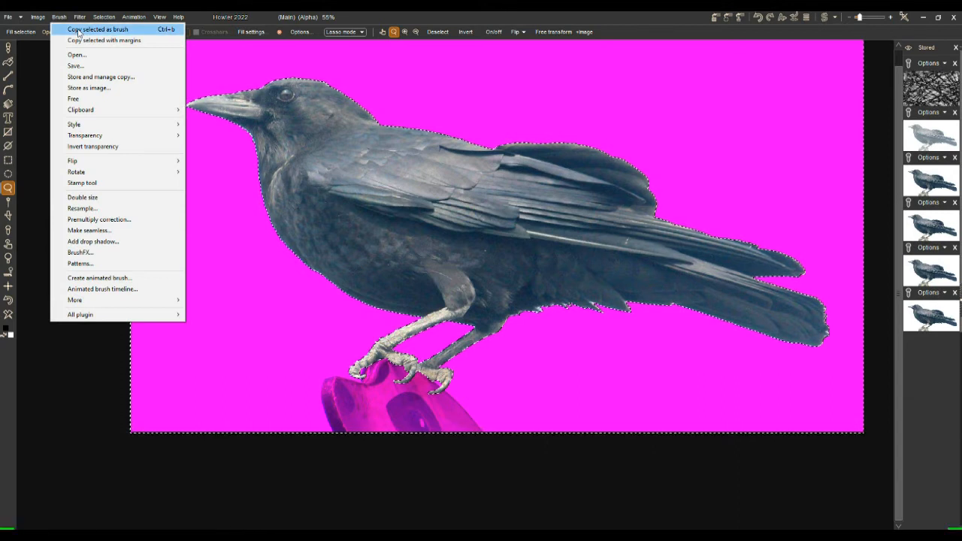
left_click(387, 16)
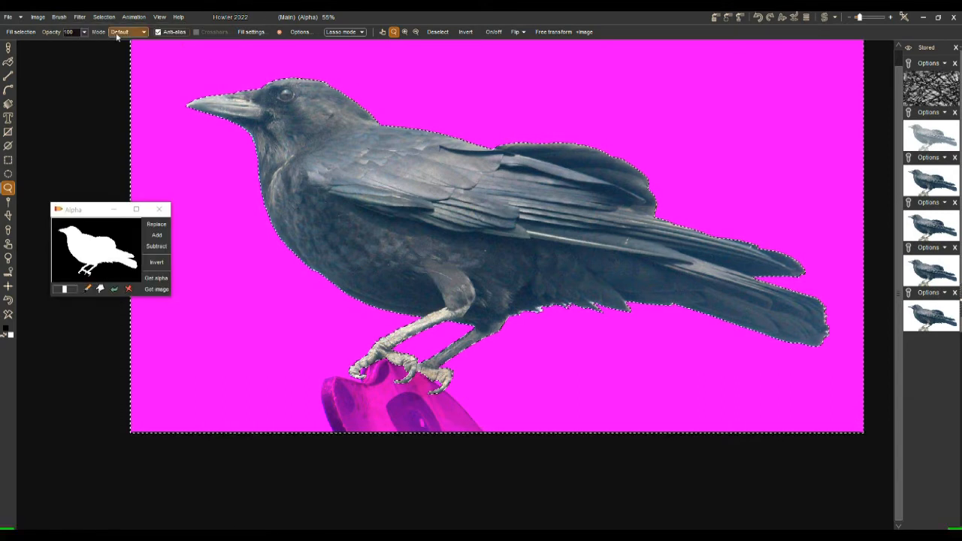
- Remove the stray border pixels from the crow's selection along all four edges of the image using rectangular selections
left_click_drag(189, 169, 203, 223)
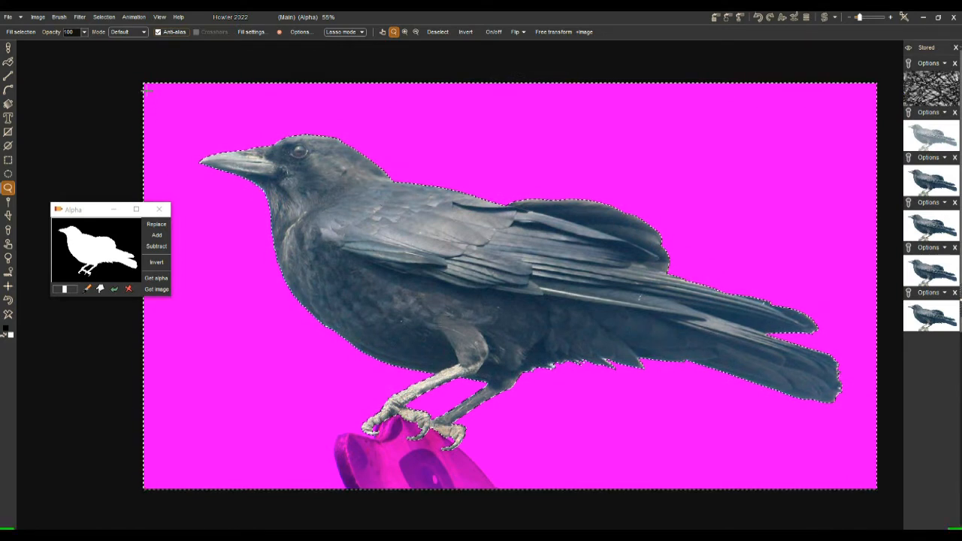
left_click(8, 161)
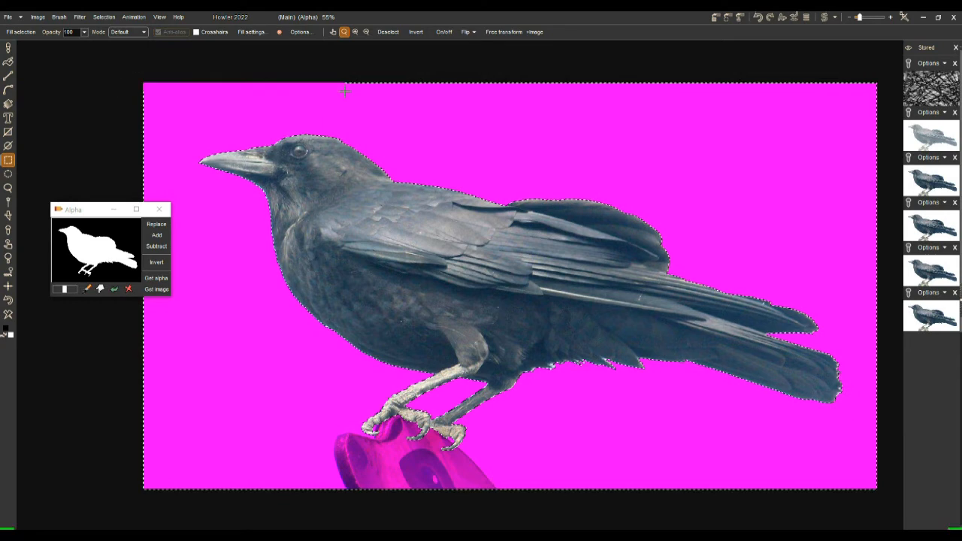
left_click_drag(299, 69, 887, 81)
left_click_drag(118, 68, 169, 498)
left_click_drag(107, 468, 894, 509)
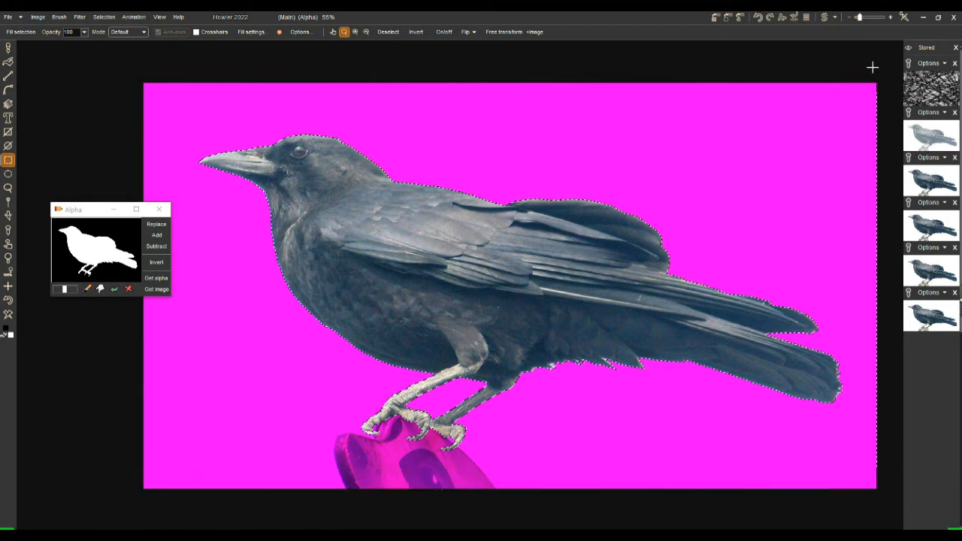
left_click_drag(860, 69, 889, 504)
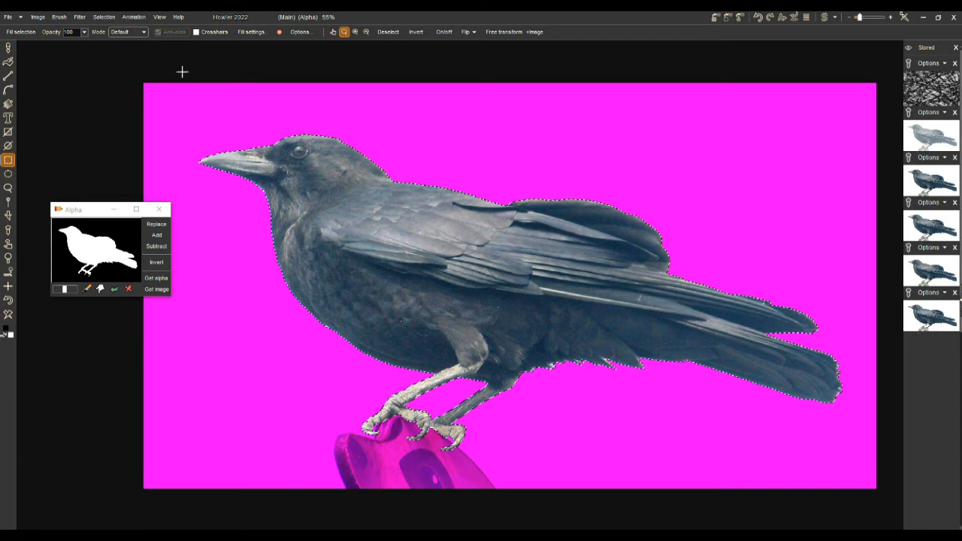
- Store a copy of the crow with its border-free selection, refresh the stored alpha, and slightly enlarge the Alpha window
left_click(720, 20)
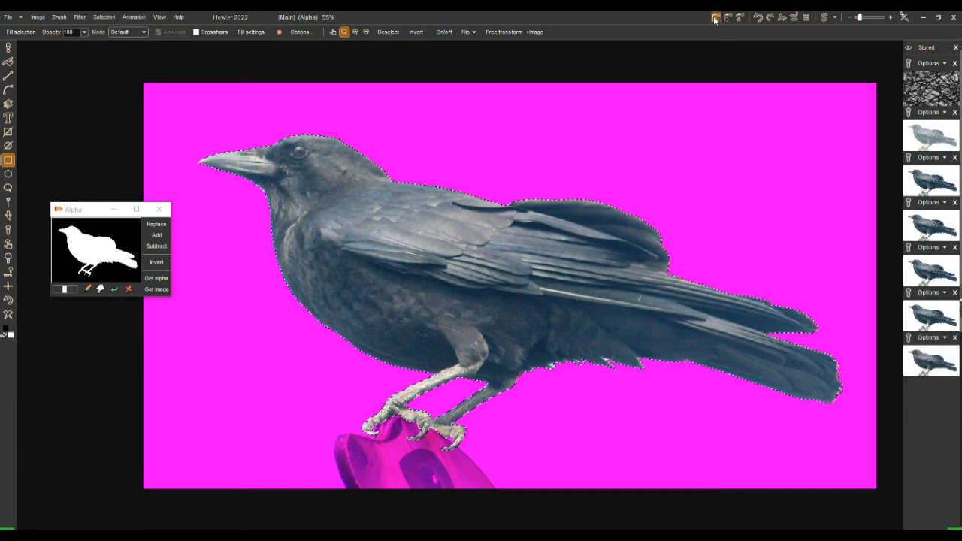
left_click(163, 280)
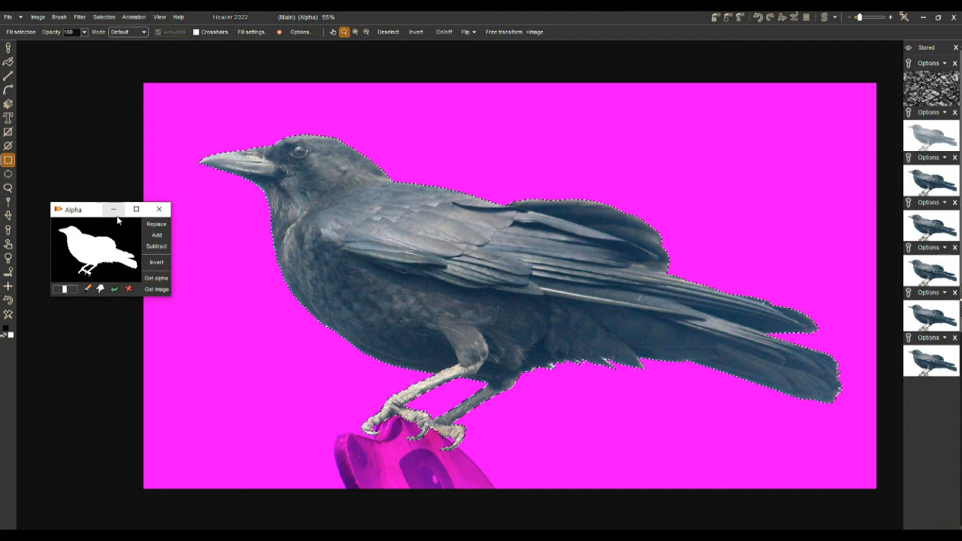
mouse_move(174, 297)
left_mouse_down()
mouse_move(260, 359)
mouse_move(177, 309)
left_mouse_up()
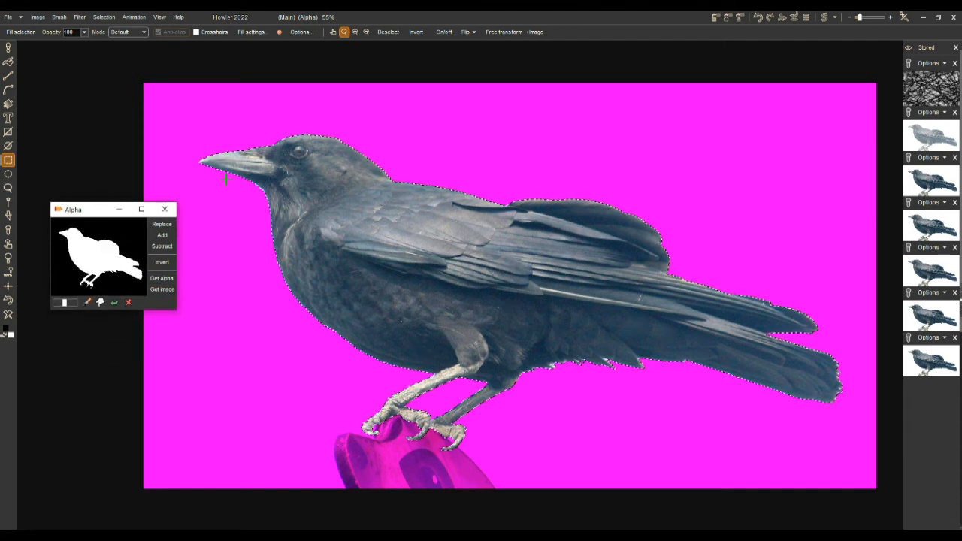
- Examine the selection outline around the crow's back, throat, breast, wing and legs for leftover light fringing
scroll(416, 151, "up", 5)
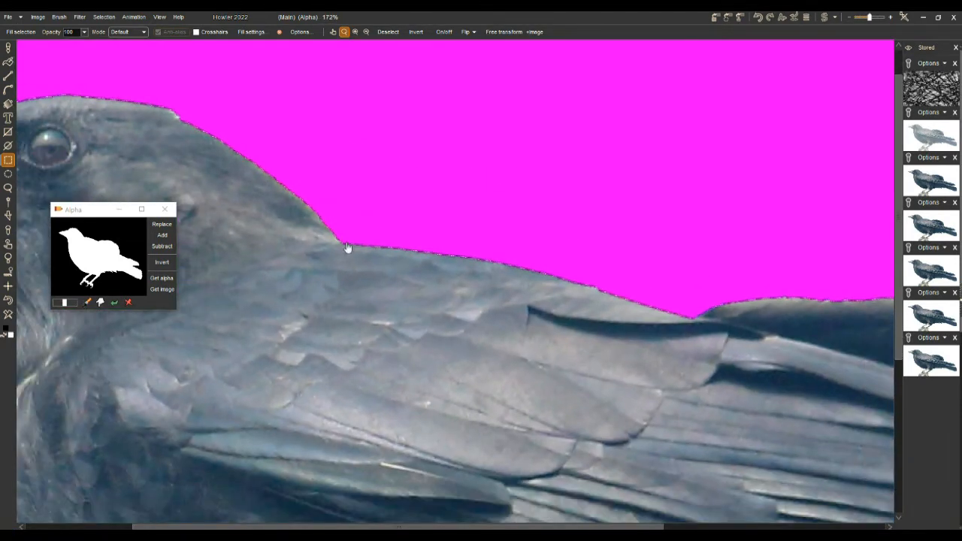
scroll(474, 245, "down", 6)
scroll(453, 245, "up", 1)
left_click_drag(521, 475, 464, 339)
scroll(221, 139, "down", 2)
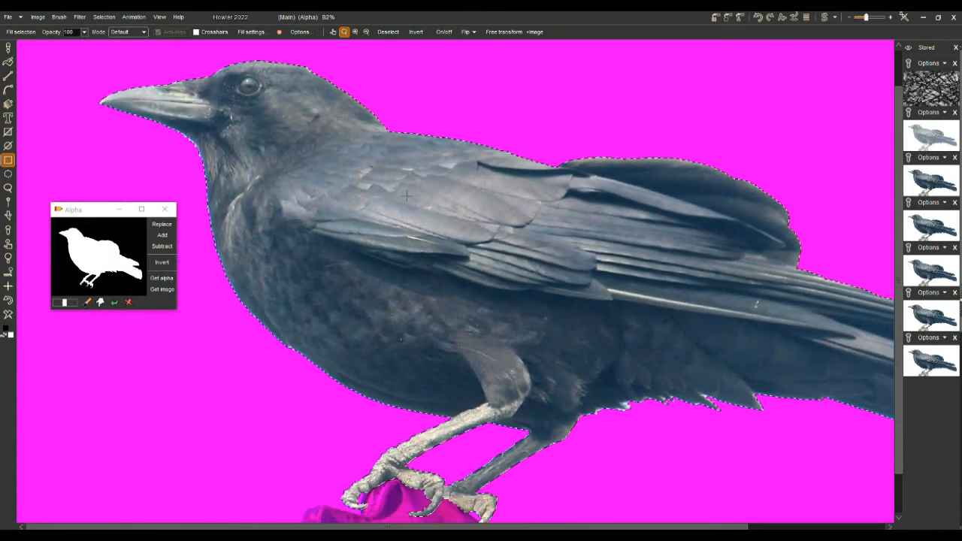
scroll(170, 152, "up", 5)
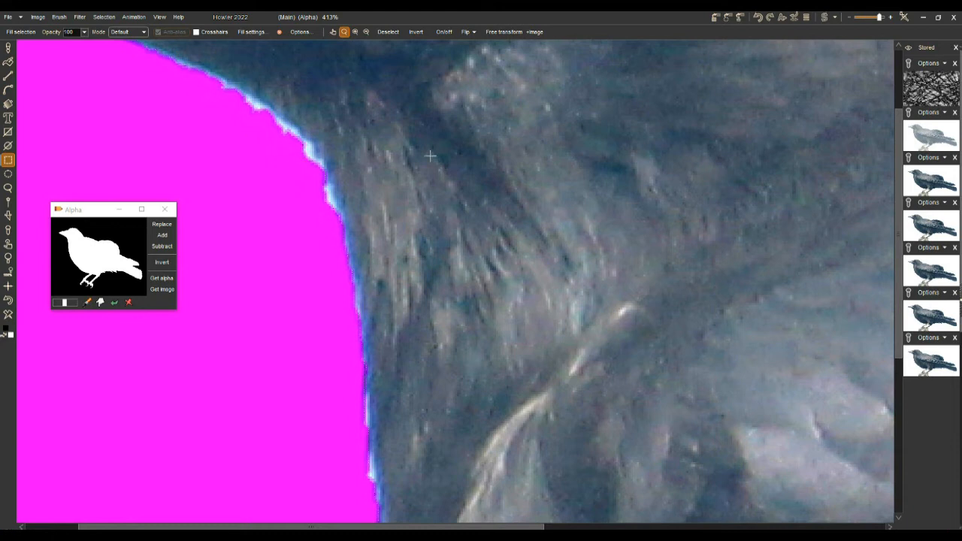
scroll(365, 162, "down", 2)
scroll(353, 163, "down", 4)
scroll(352, 165, "up", 2)
scroll(496, 157, "down", 2)
scroll(582, 155, "up", 2)
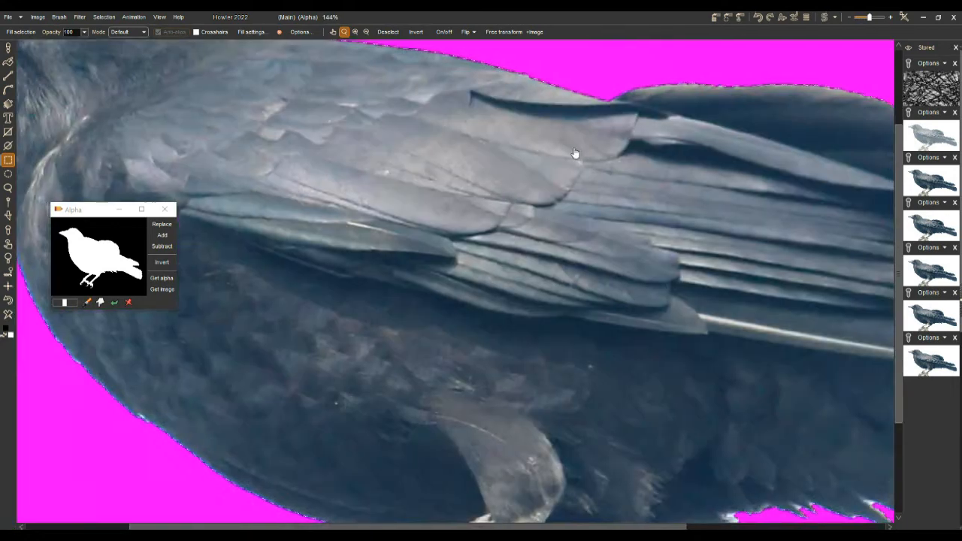
scroll(601, 158, "down", 3)
scroll(594, 183, "up", 1)
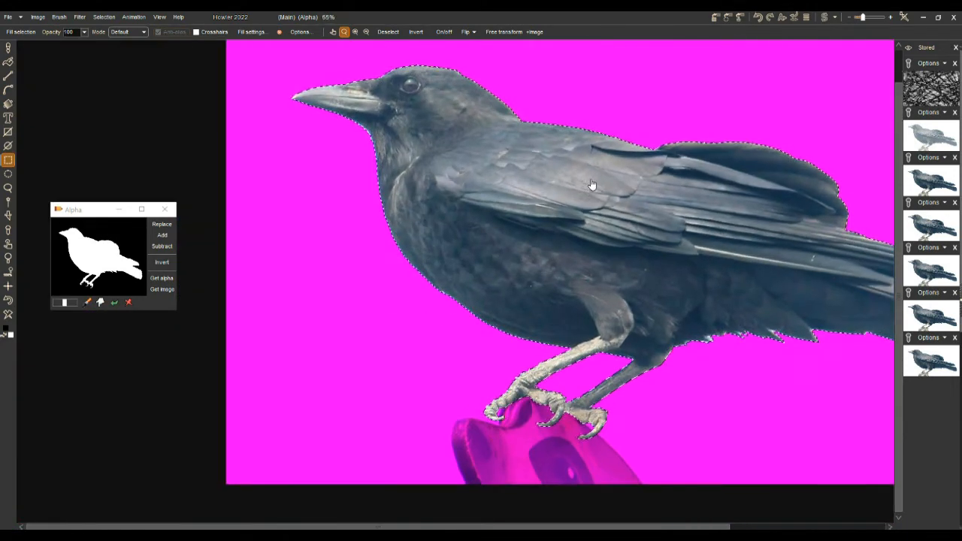
left_click_drag(631, 171, 588, 125)
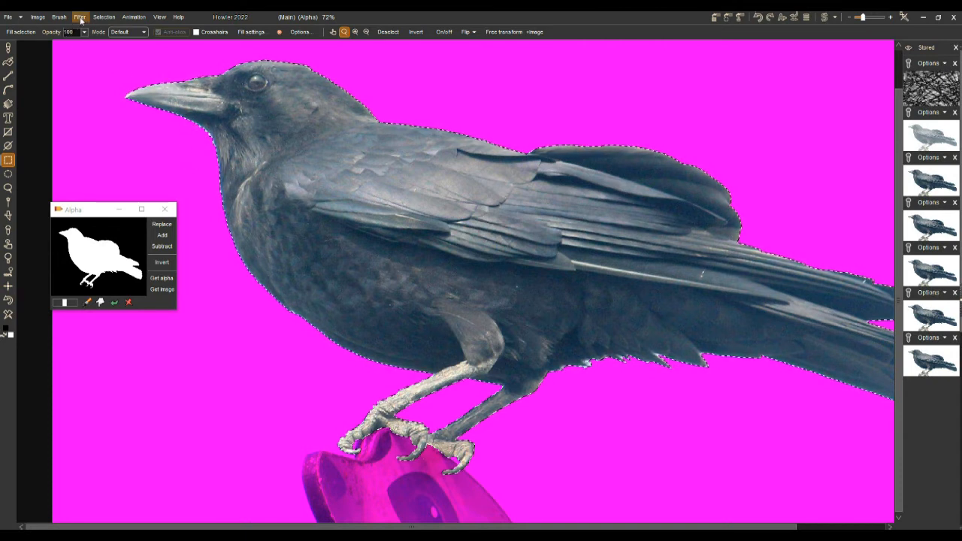
- Copy the selected crow as a brush and paint a test stroke with it over the photo
left_click(57, 18)
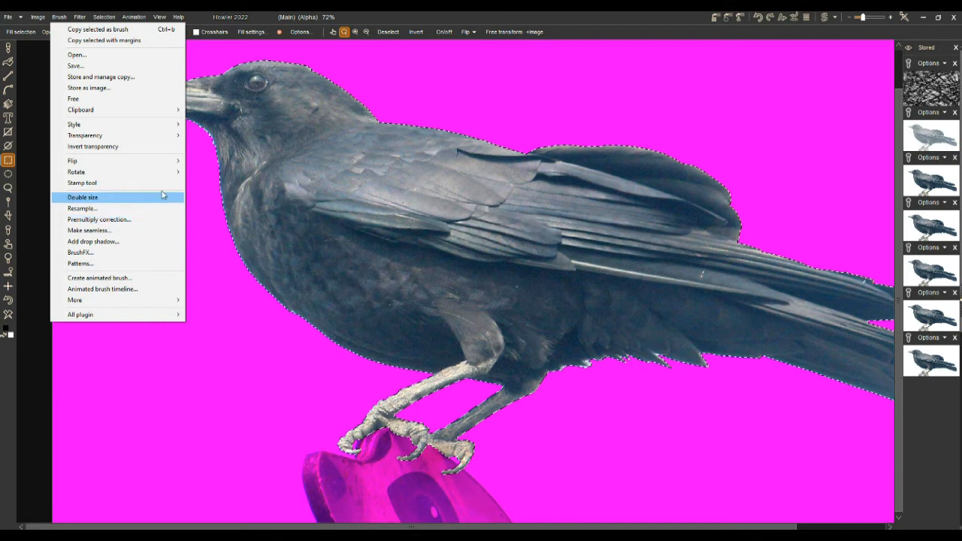
left_click(427, 24)
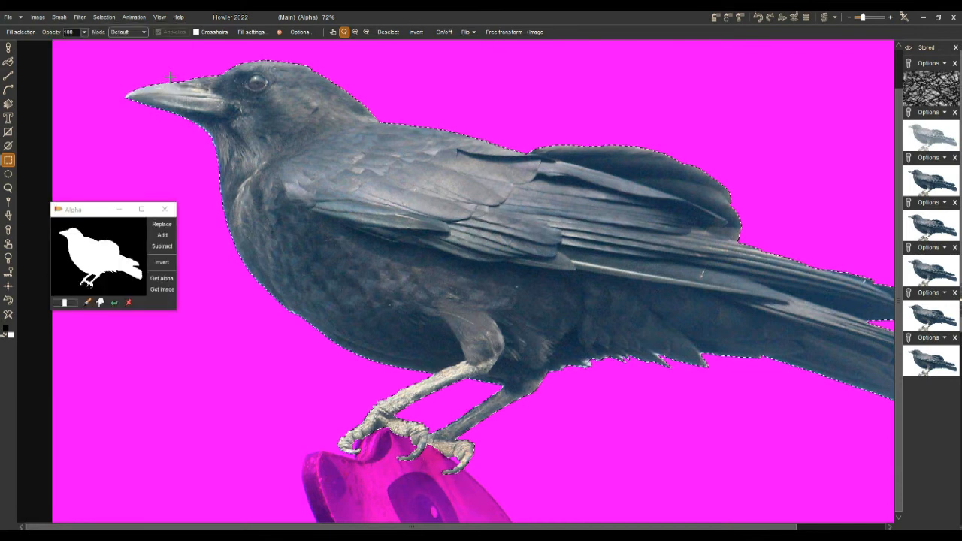
left_click(60, 17)
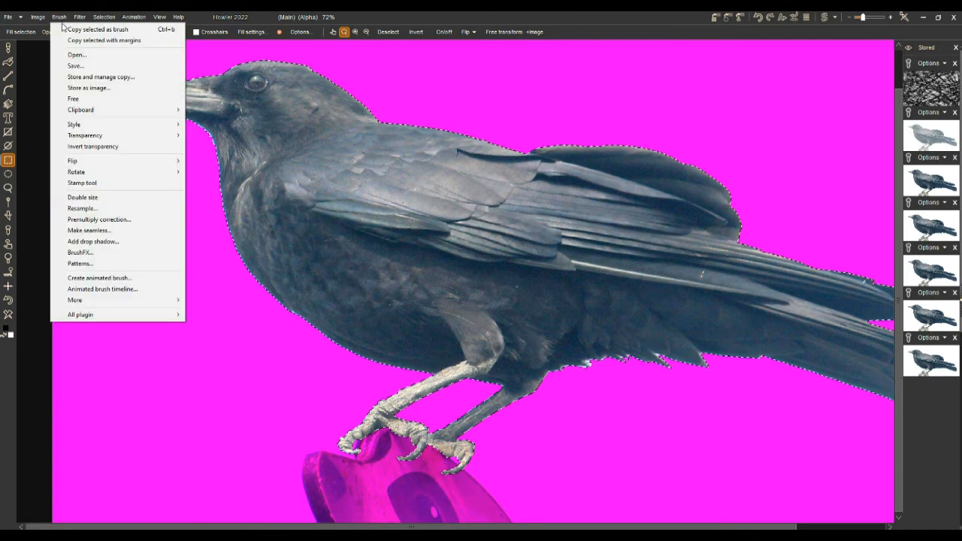
left_click(94, 30)
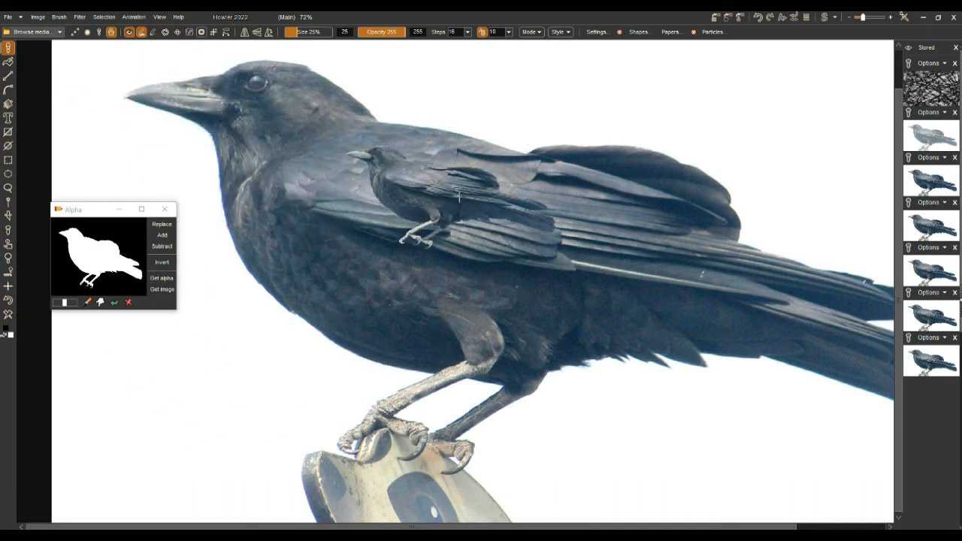
mouse_move(556, 175)
left_mouse_down()
mouse_move(386, 199)
mouse_move(654, 308)
left_mouse_up()
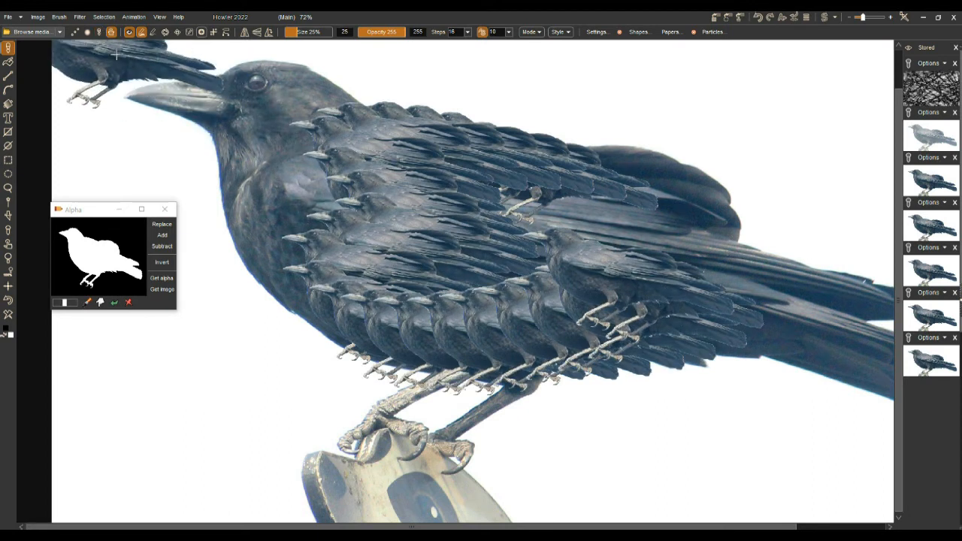
- Store and manage a copy of the crow brush, placing its Store brush window below the Alpha window
left_click(59, 16)
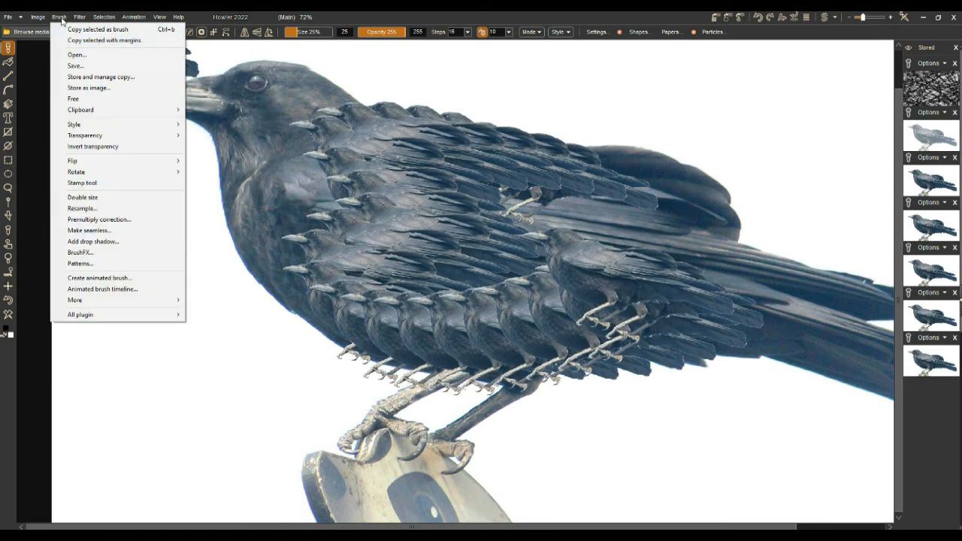
left_click(117, 78)
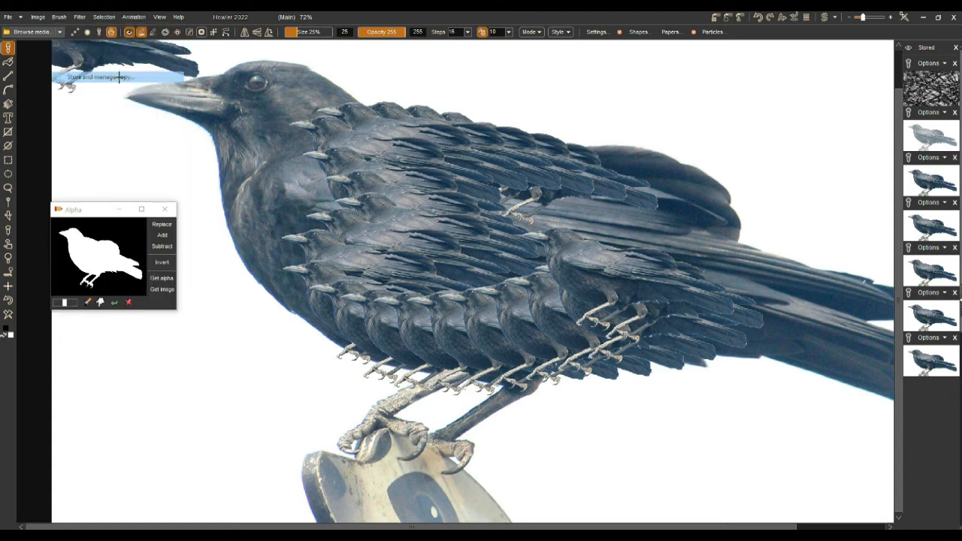
mouse_move(111, 87)
left_mouse_down()
mouse_move(281, 113)
mouse_move(159, 251)
mouse_move(114, 333)
left_mouse_up()
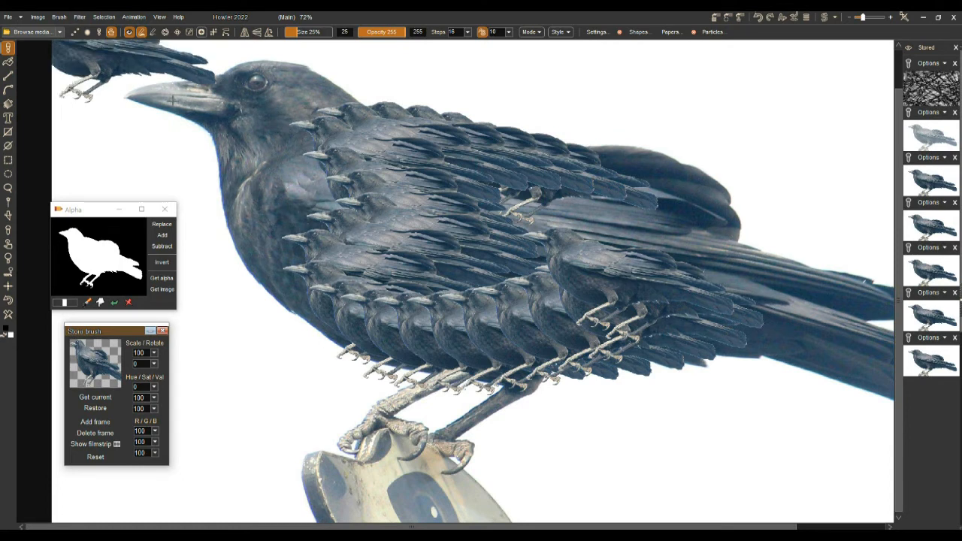
- Set the brush size to 100% and stamp the crow at full size on a cleared white canvas
left_click(297, 32)
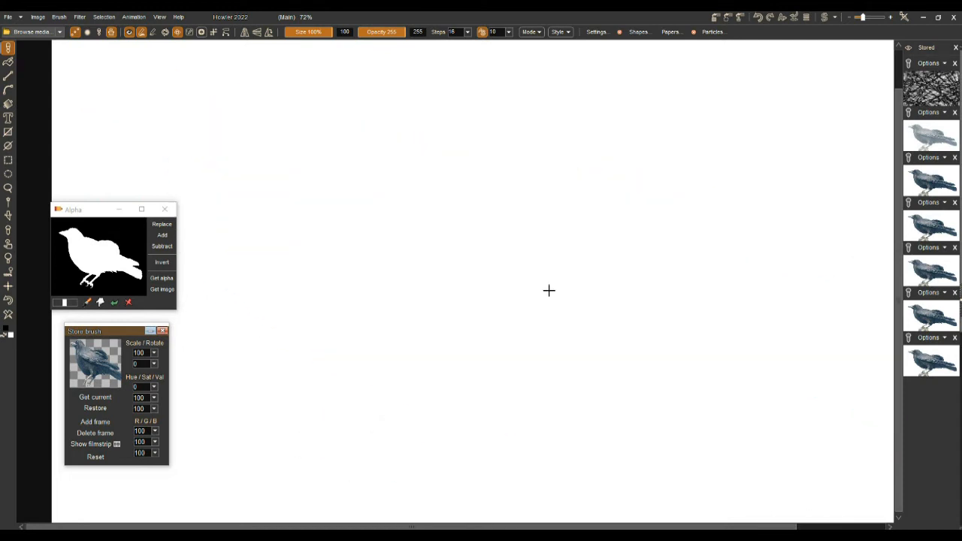
left_click(549, 290)
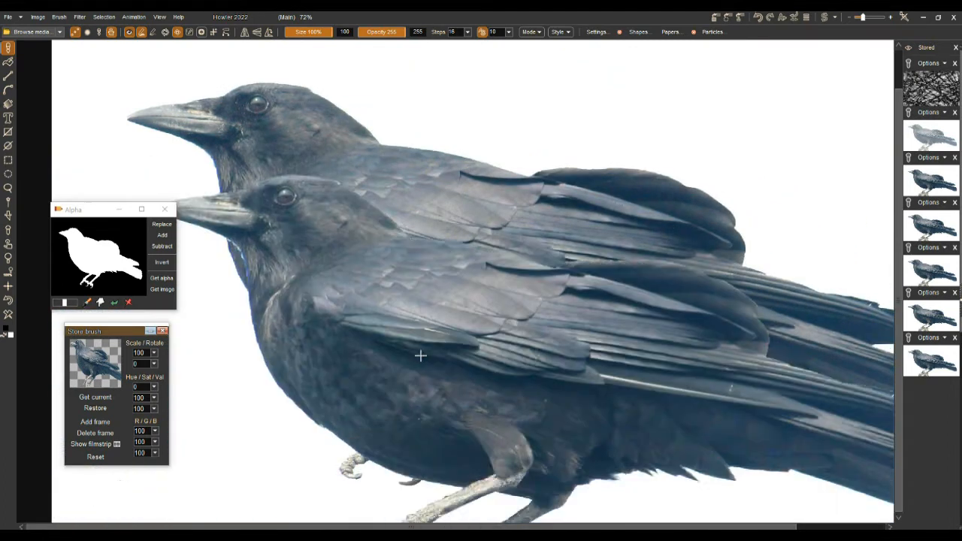
- Clear the canvas to black and stamp the full-size crow near its middle
right_click(9, 317)
left_click(72, 356)
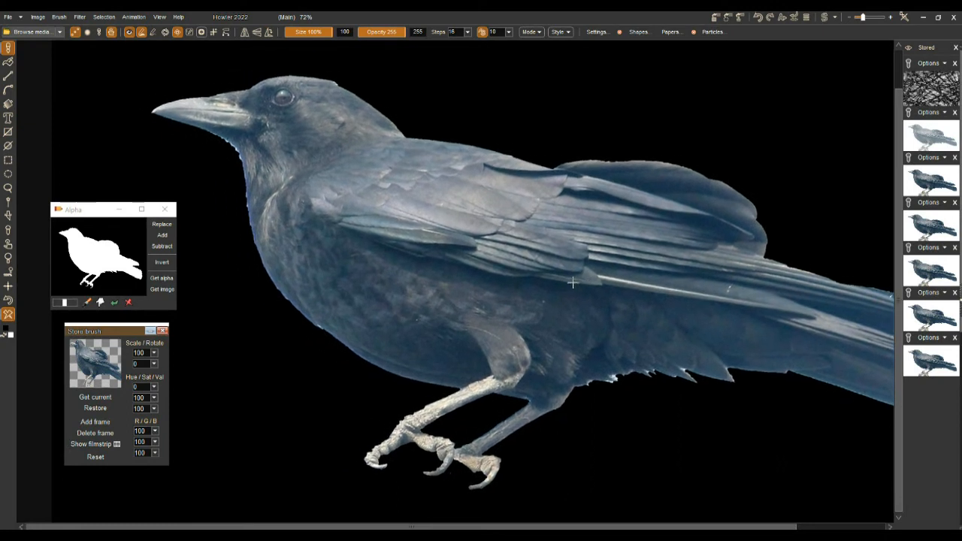
left_click(560, 282)
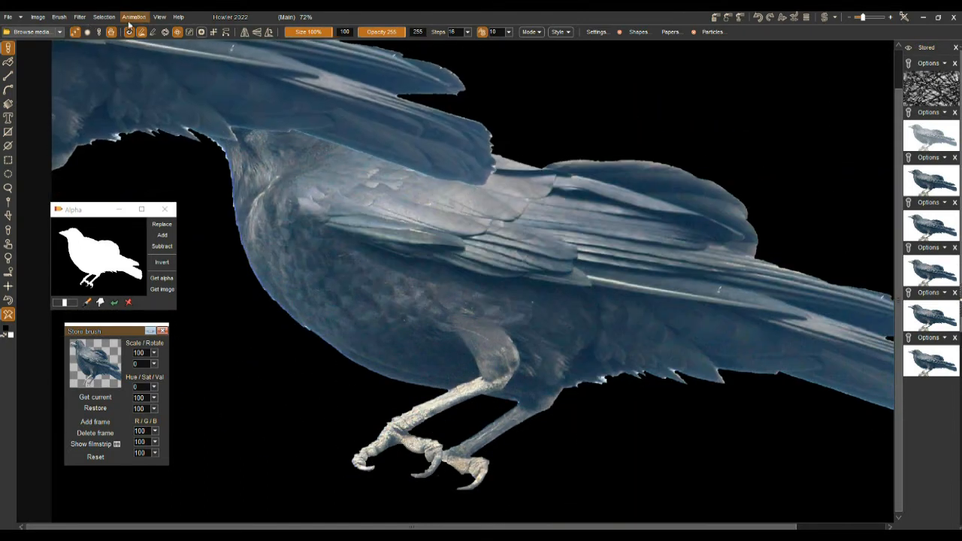
- Turn off the brush preview and inspect the stamped crow's edge beneath the beak and along the throat
left_click(129, 34)
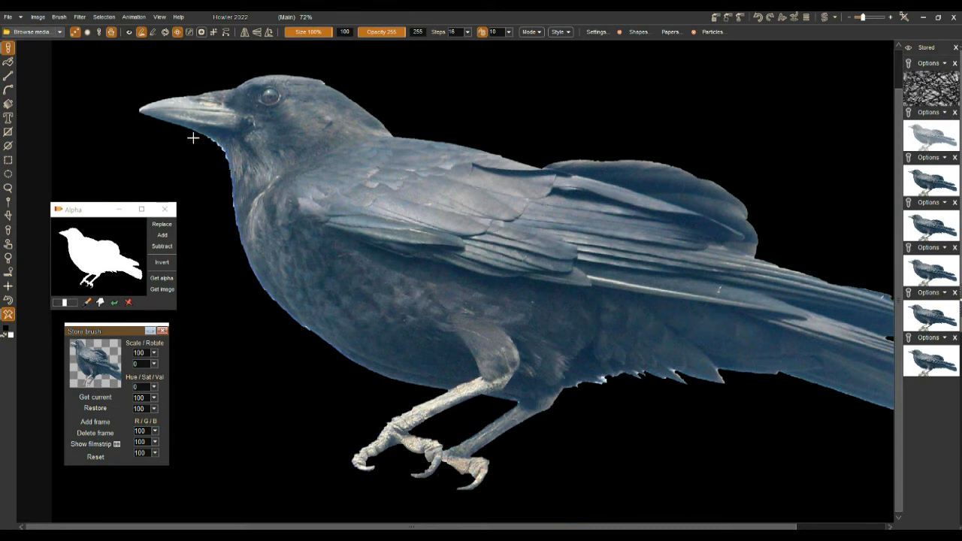
scroll(193, 137, "up", 4)
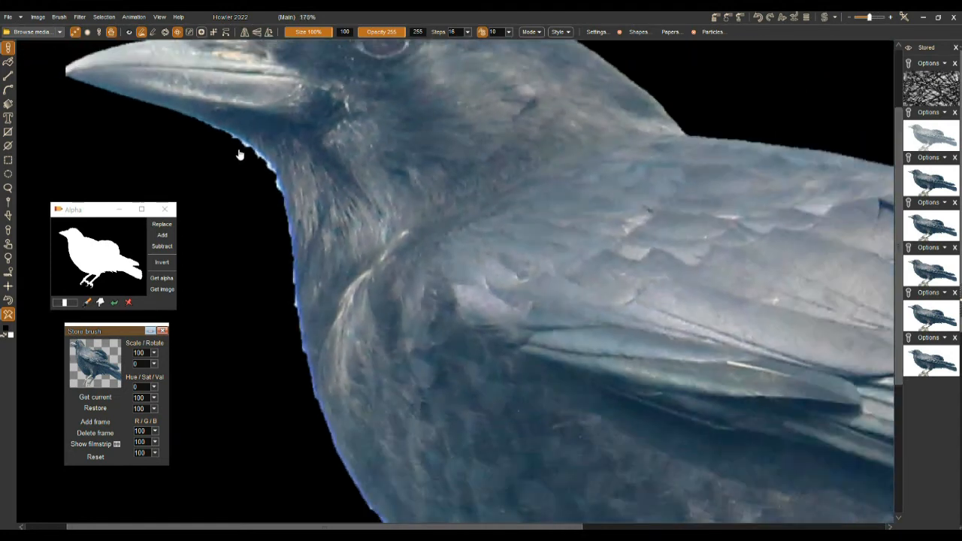
scroll(238, 154, "down", 4)
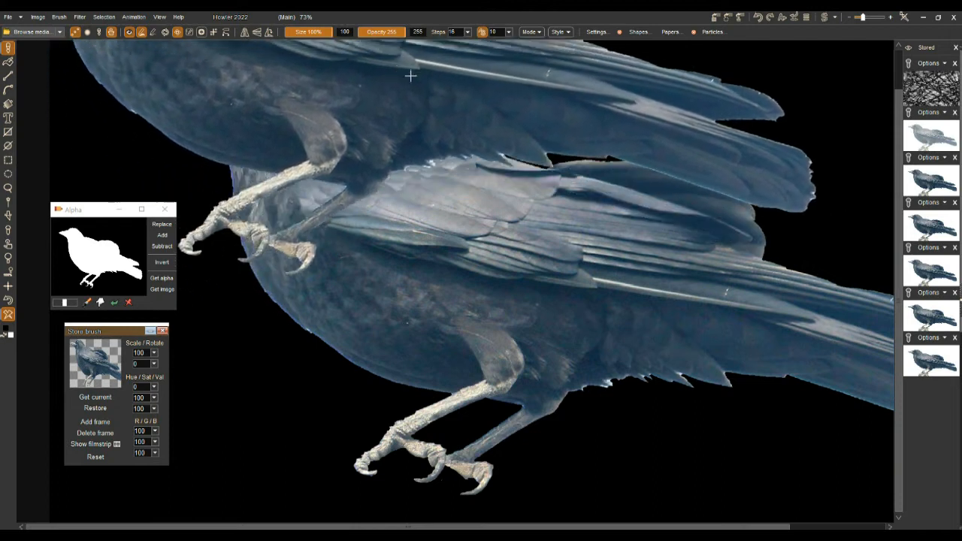
- Apply premultiply correction to the crow brush with White as the background color
left_click(60, 17)
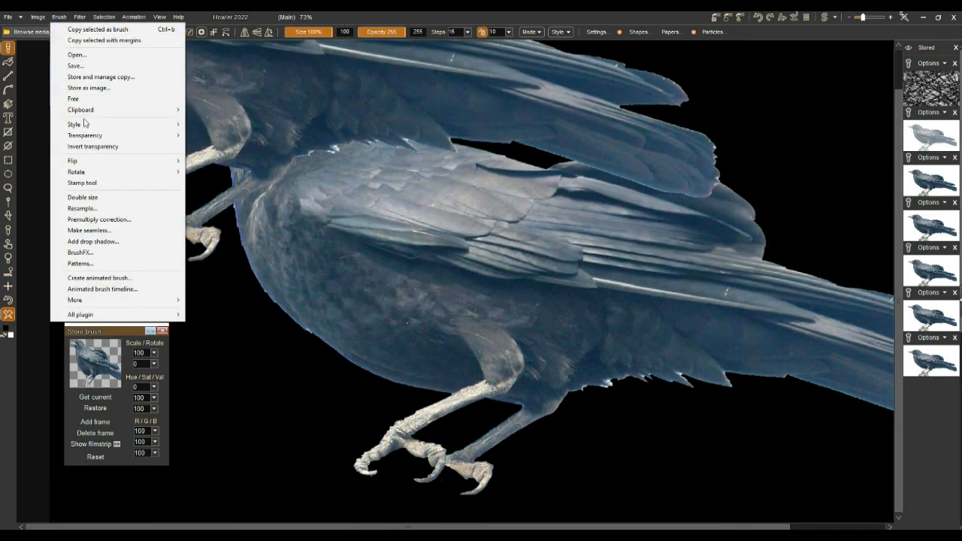
left_click(99, 219)
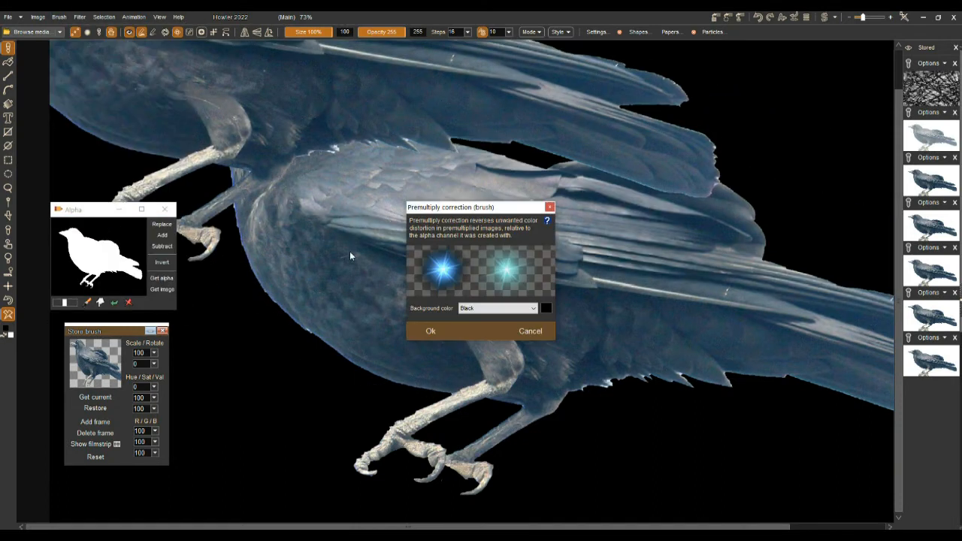
left_click(526, 308)
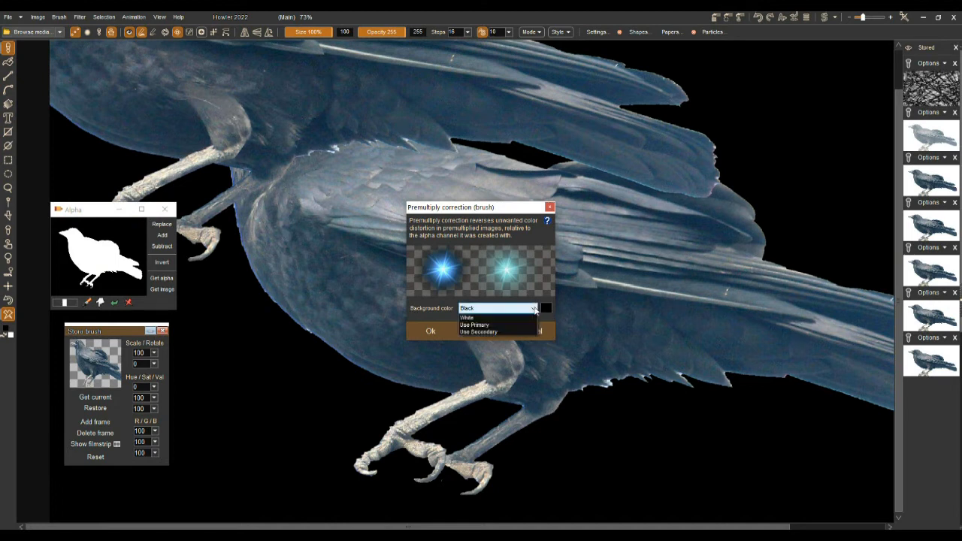
left_click(480, 325)
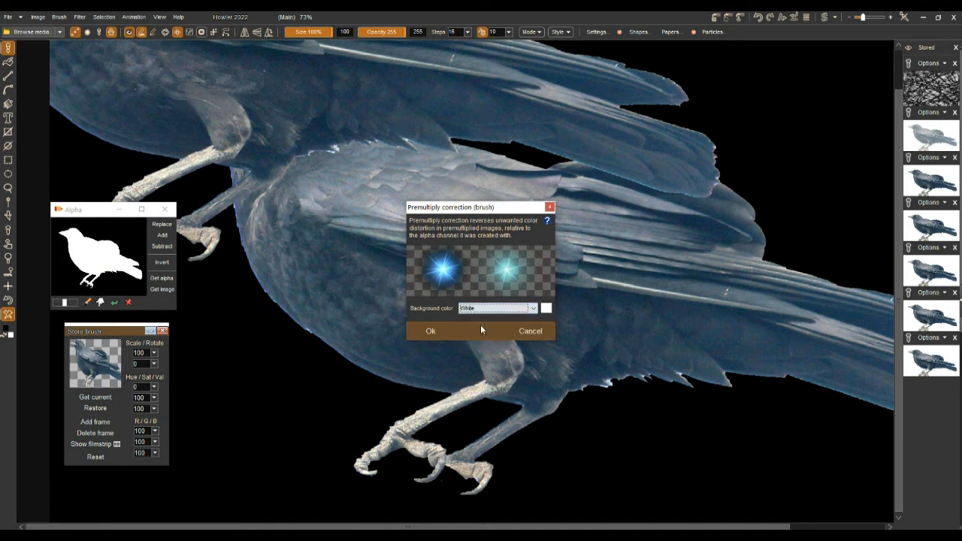
left_click(440, 331)
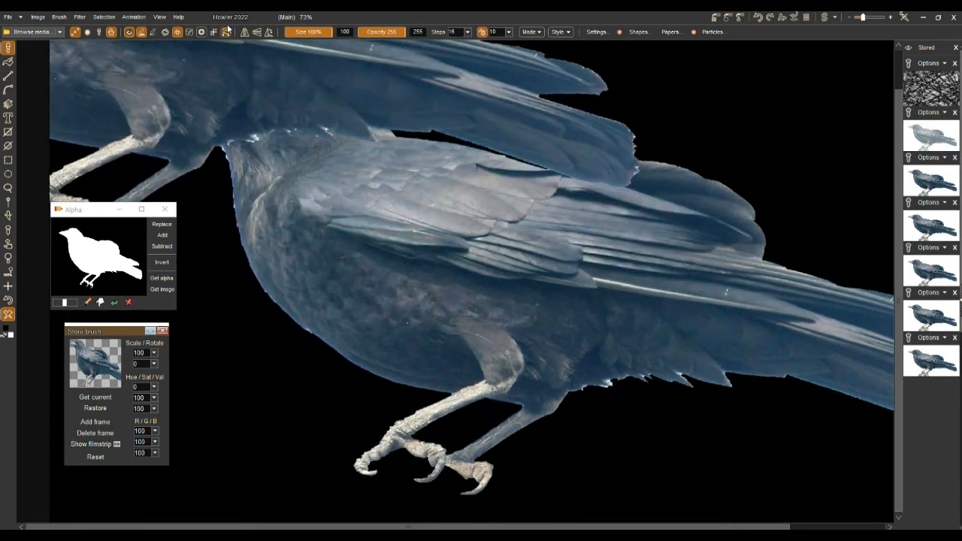
- Review the brush's transparency key options, such as Key grow and Key shrink, and compare the corrected crow brush with the stamped crow
left_click(63, 18)
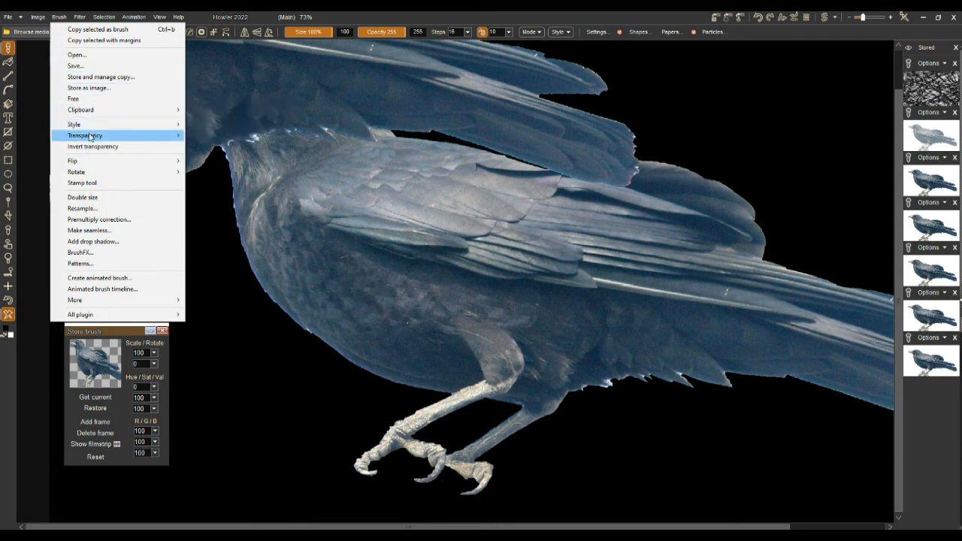
mouse_move(89, 136)
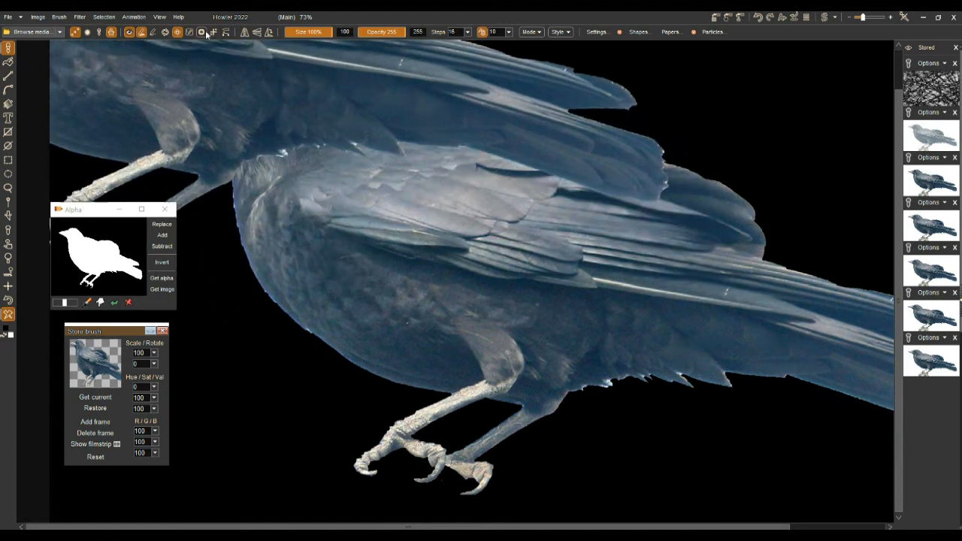
left_click(59, 17)
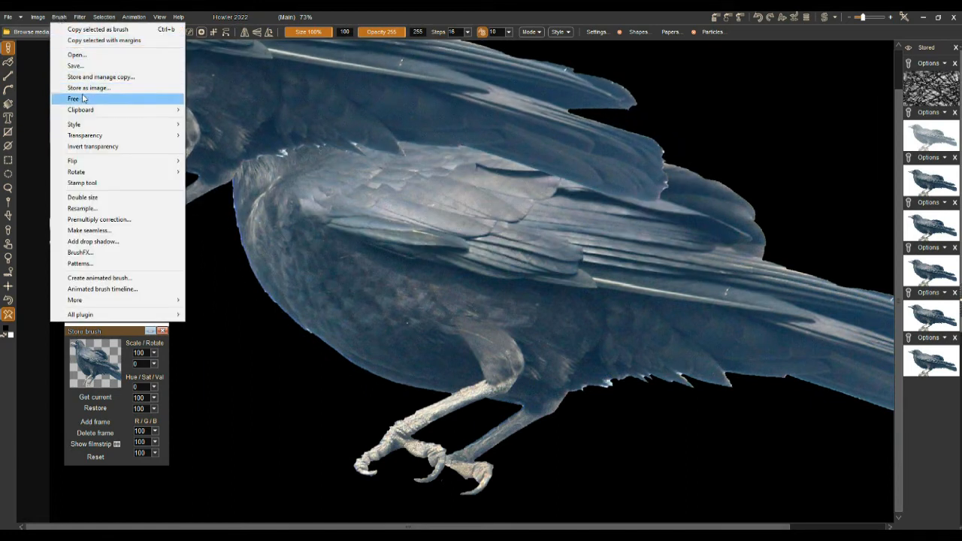
mouse_move(97, 138)
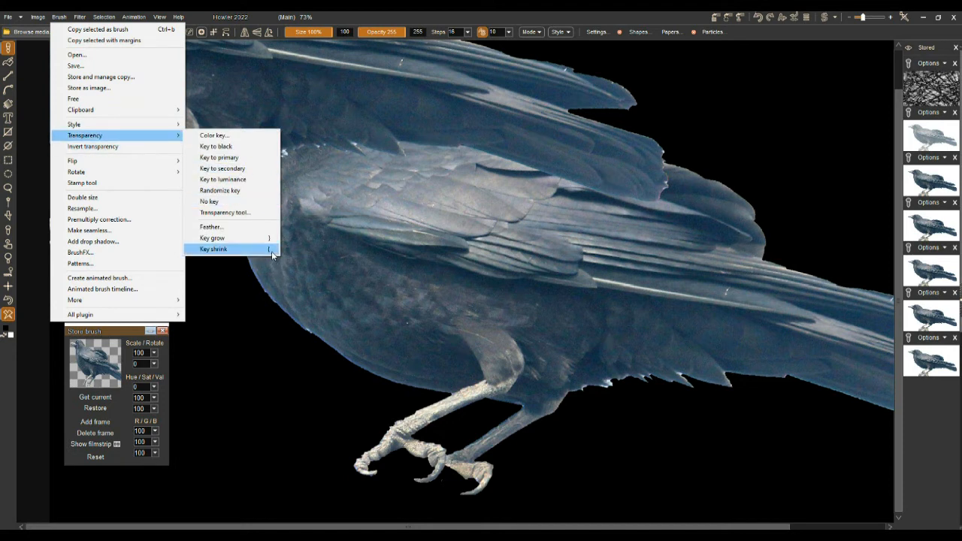
left_click(273, 213)
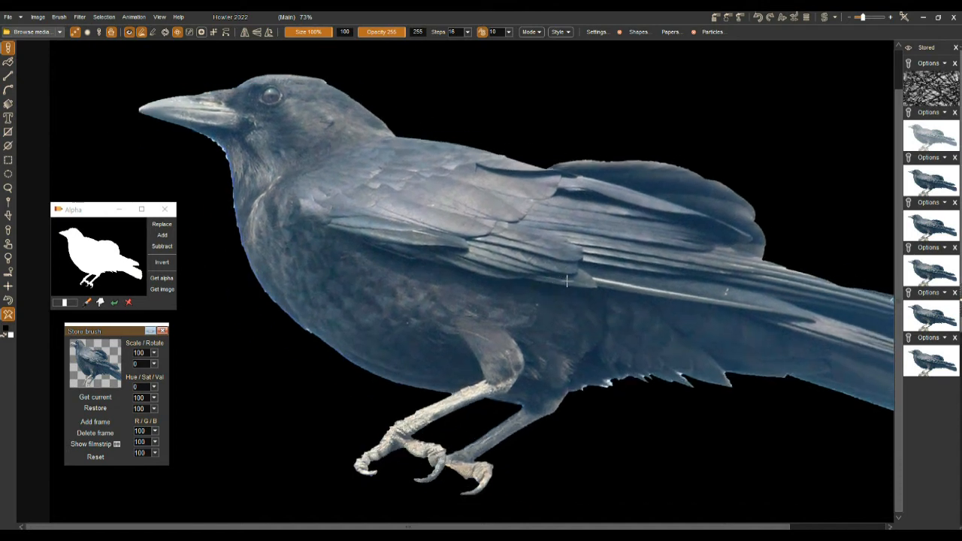
left_click(526, 286)
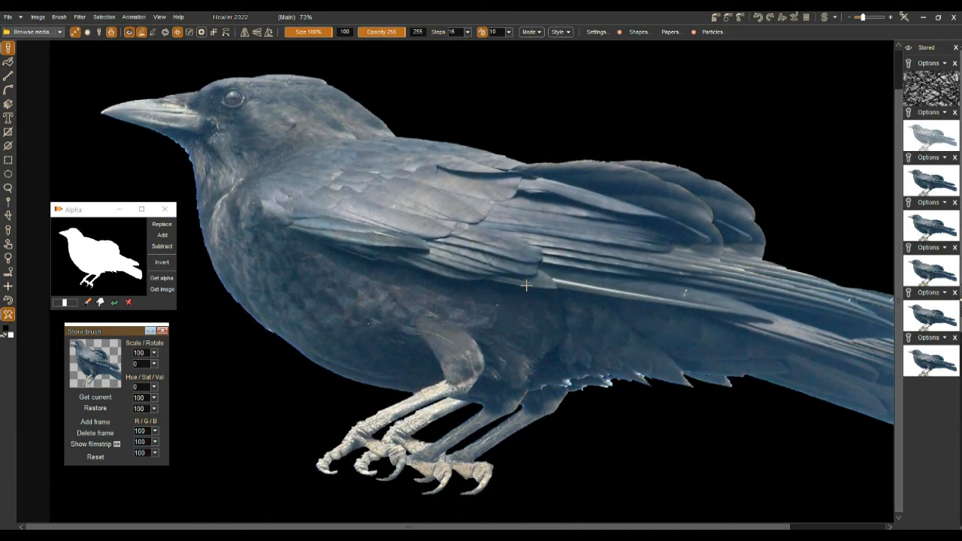
left_click(526, 286)
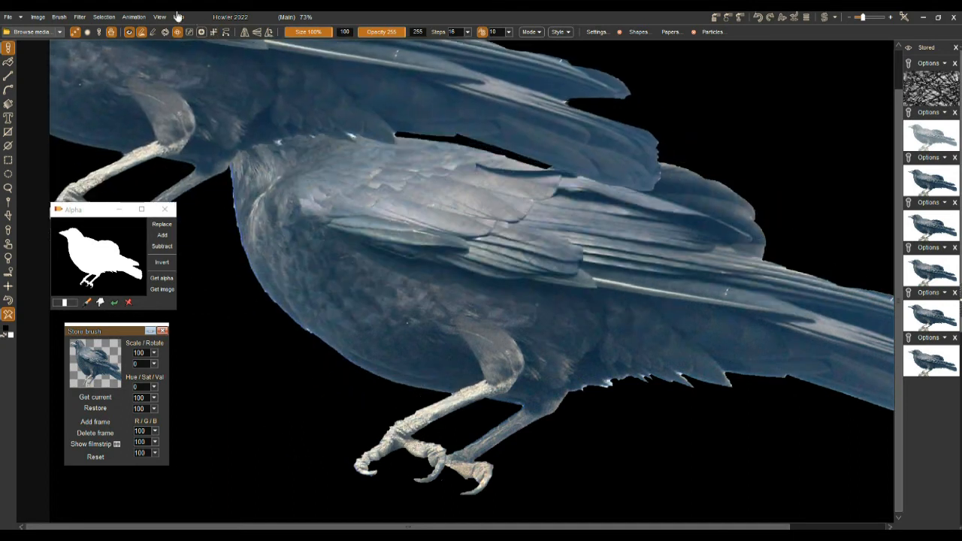
- Store a managed copy of the corrected crow brush, place its window clear of the earlier copy, and start saving the brush to a file
left_click(58, 17)
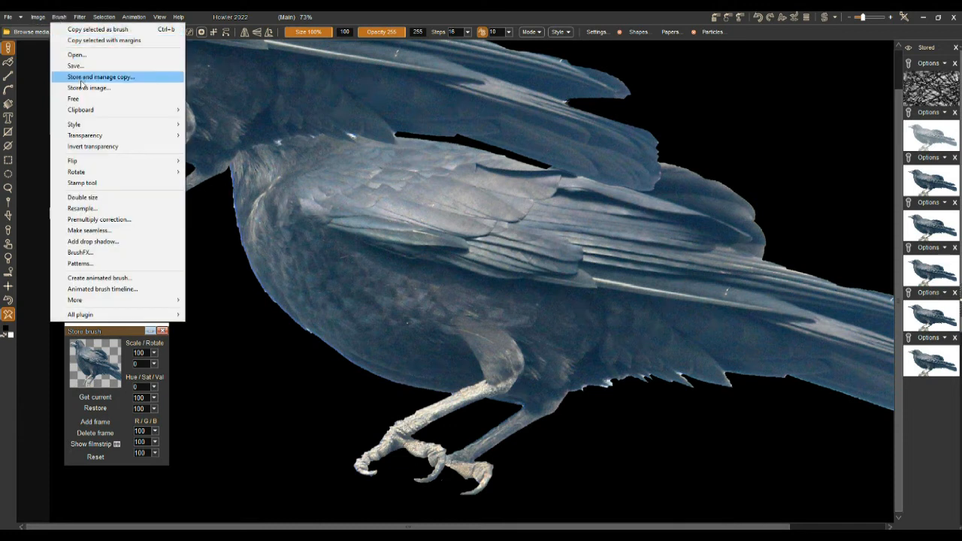
left_click(87, 77)
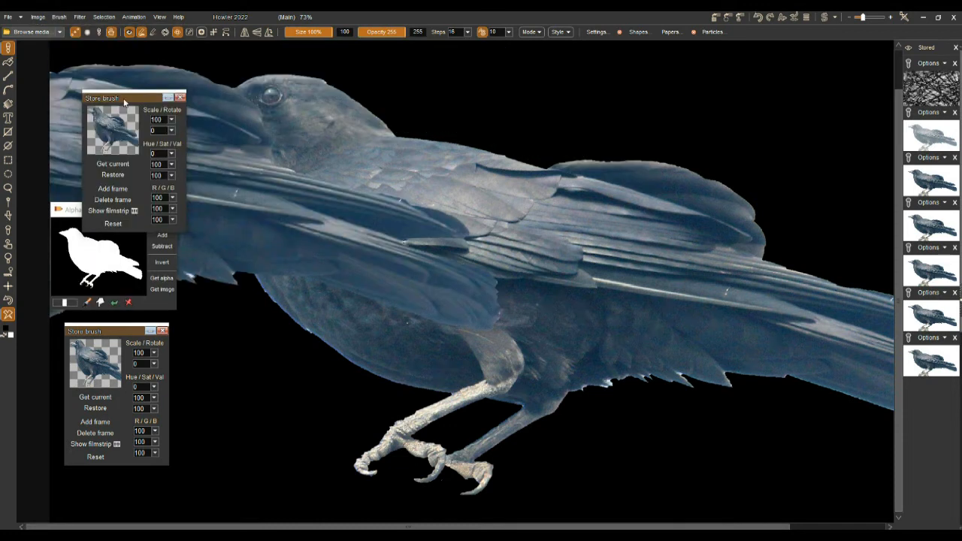
left_click_drag(138, 97, 83, 103)
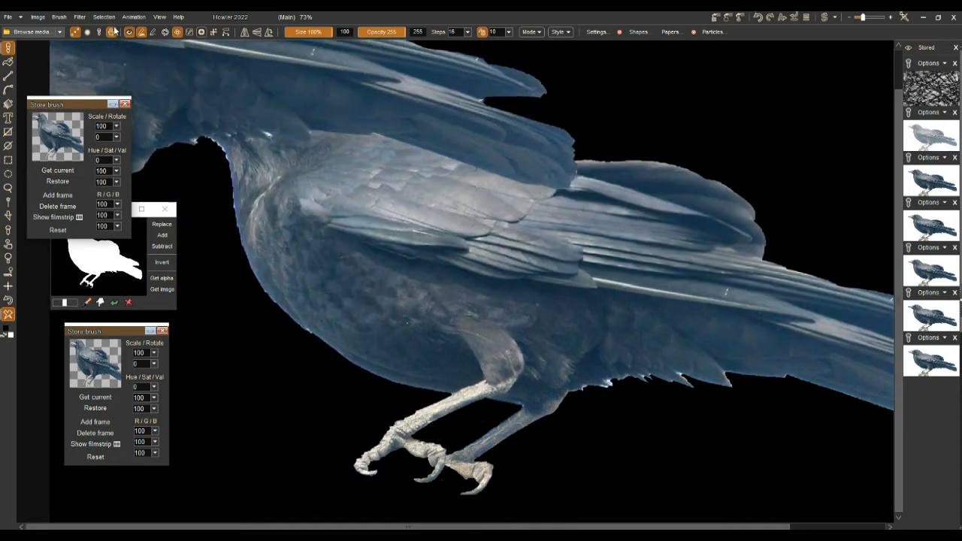
left_click(58, 16)
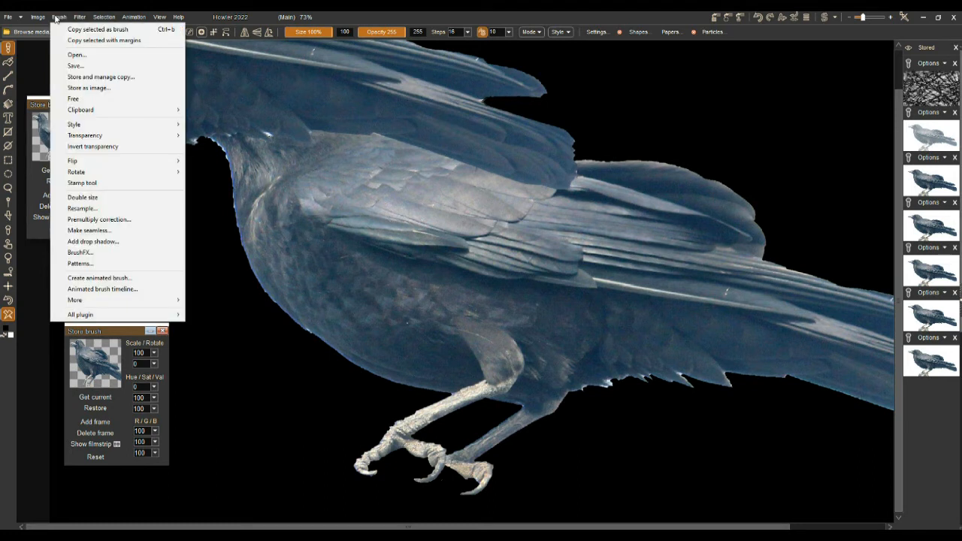
left_click(78, 66)
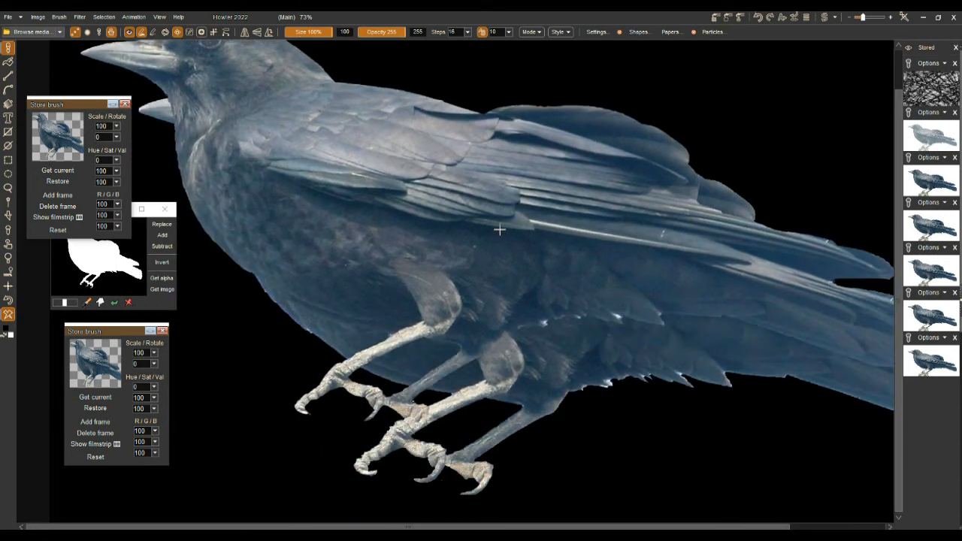
- Paint overlapping crows across the whole canvas with the crow brush and store the resulting image
scroll(535, 236, "down", 3)
mouse_move(584, 198)
left_mouse_down()
mouse_move(508, 414)
mouse_move(814, 201)
mouse_move(528, 315)
mouse_move(626, 237)
mouse_move(579, 316)
mouse_move(539, 275)
mouse_move(554, 404)
mouse_move(526, 398)
mouse_move(129, 96)
left_mouse_up()
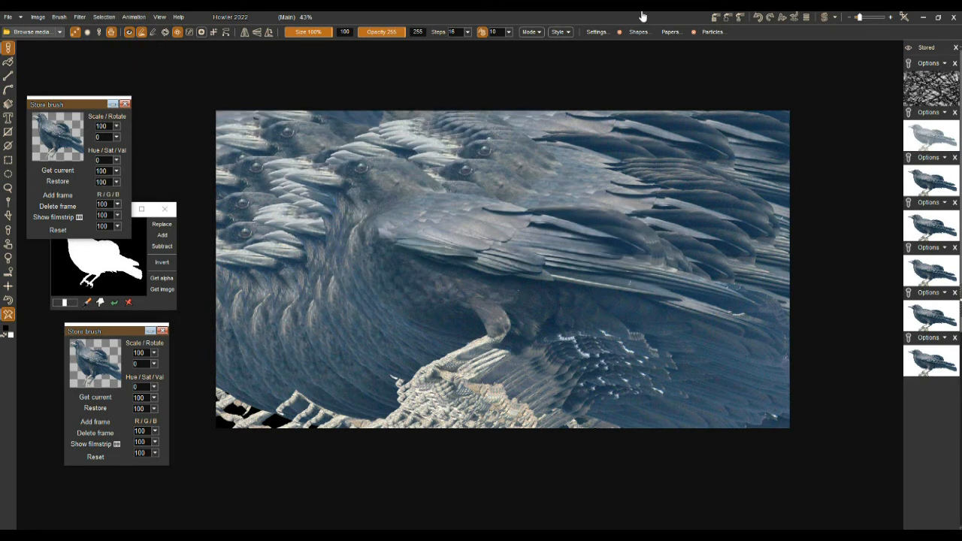
left_click(922, 437)
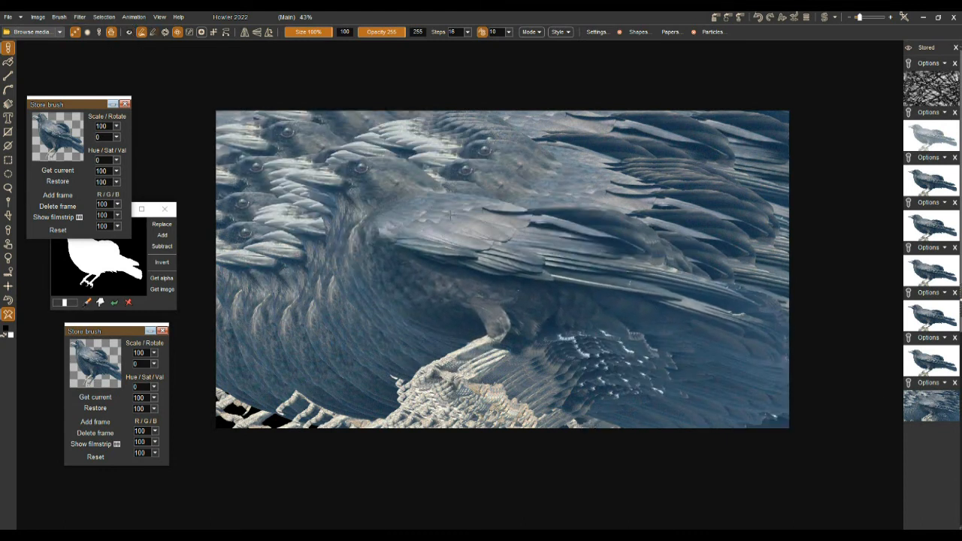
- Open the crow-painted image in Puppy Ray GPU and reposition the camera for a wide view of the terrain beneath the sky
scroll(432, 228, "down", 1)
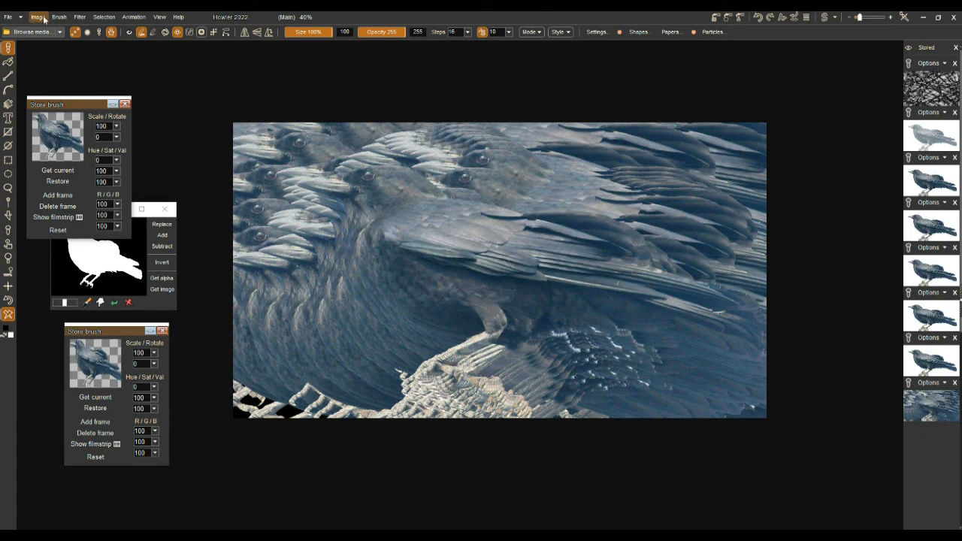
left_click(79, 17)
mouse_move(117, 122)
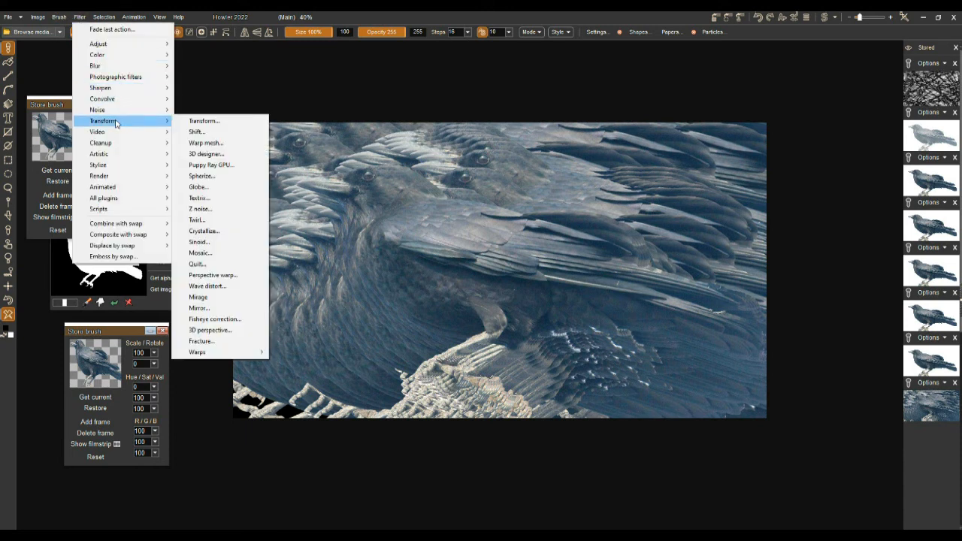
left_click(216, 165)
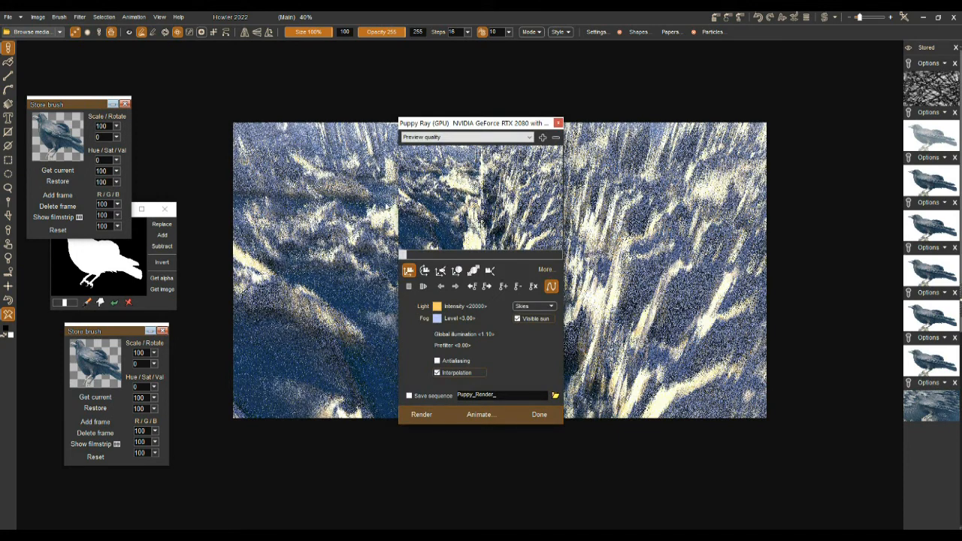
left_click_drag(475, 121, 748, 96)
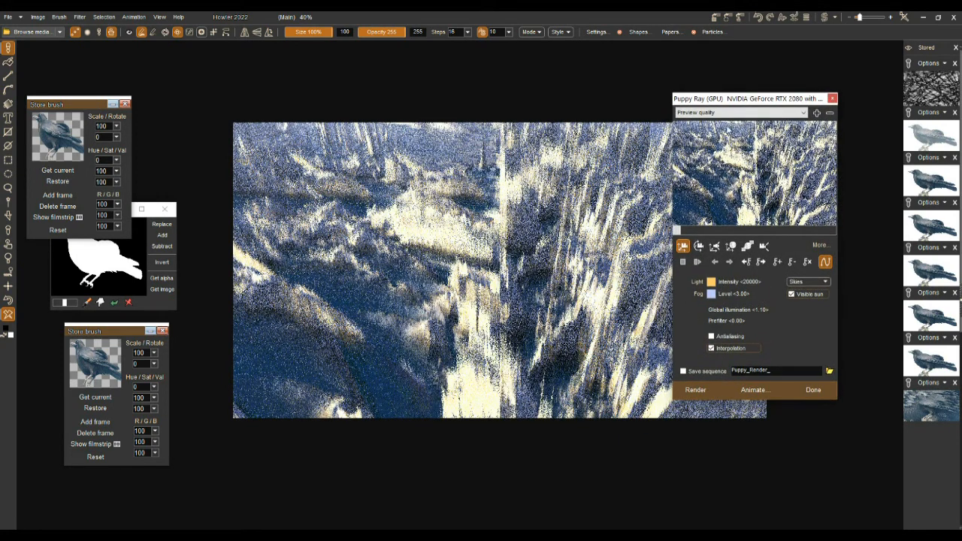
left_click(699, 245)
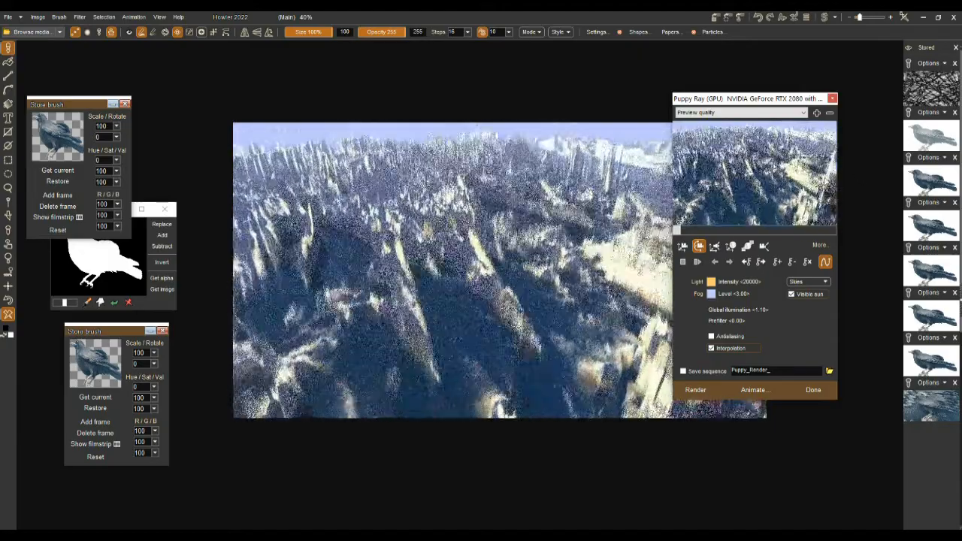
left_click(683, 246)
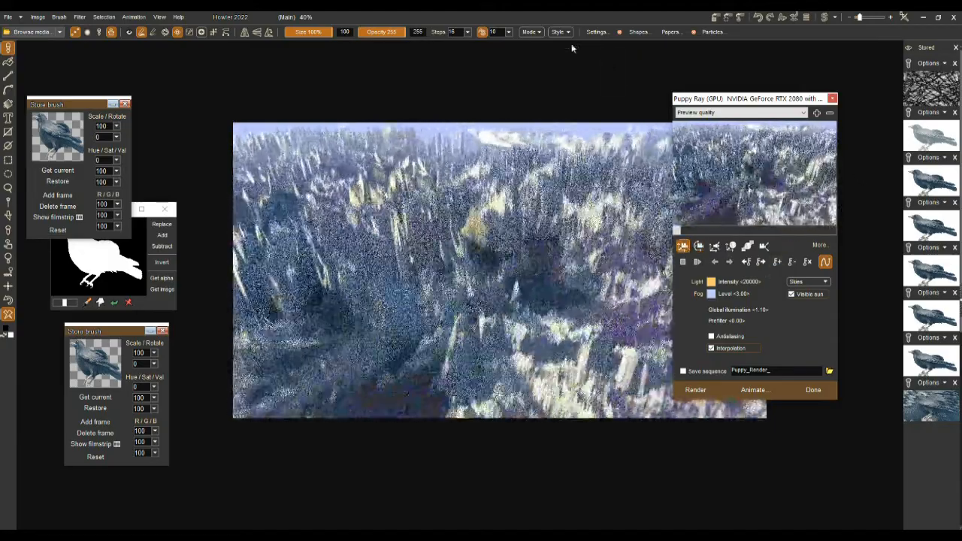
- Set the render quality to High quality with antialiasing off and interpolation on
left_click(733, 113)
left_click(699, 142)
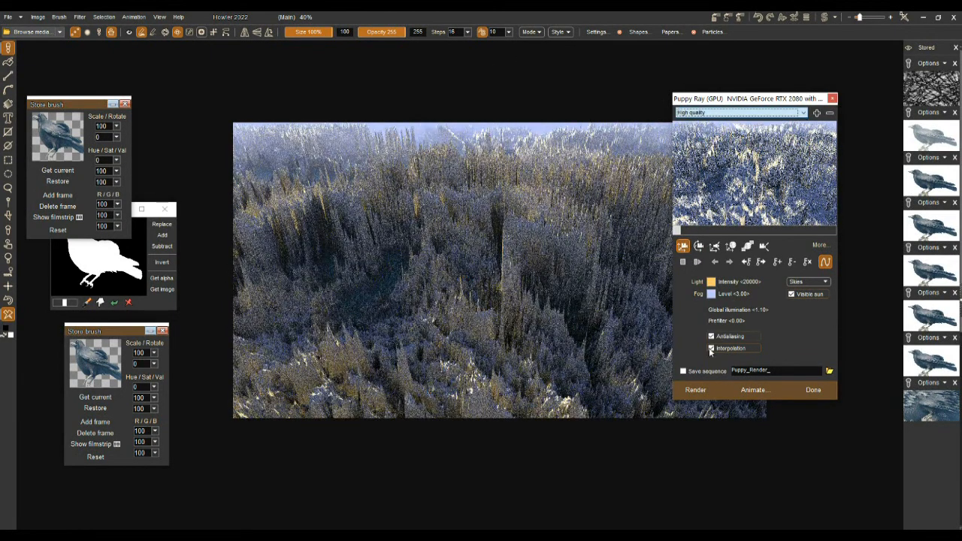
left_click(729, 341)
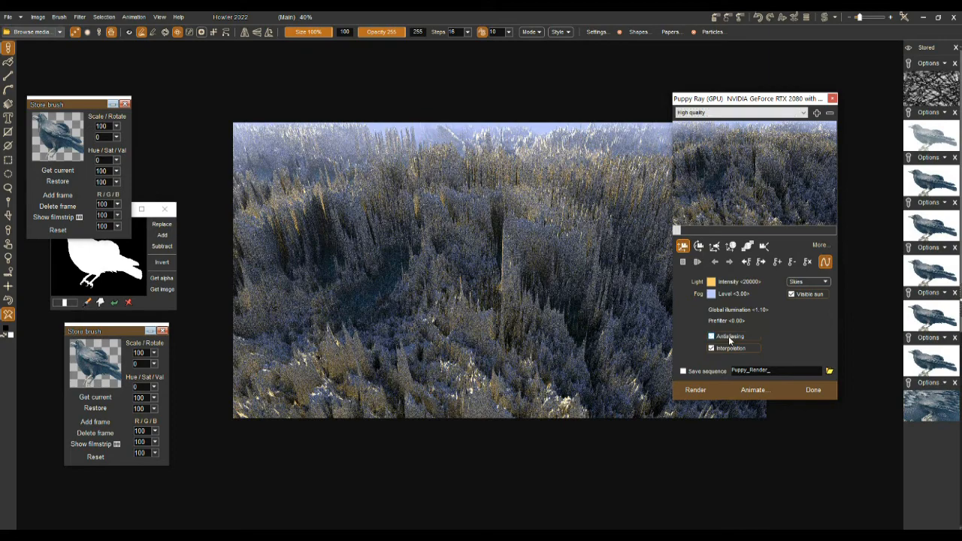
- Turn and move the camera over the spiky terrain toward the dark blue water
left_click_drag(726, 197, 741, 185)
left_click(699, 251)
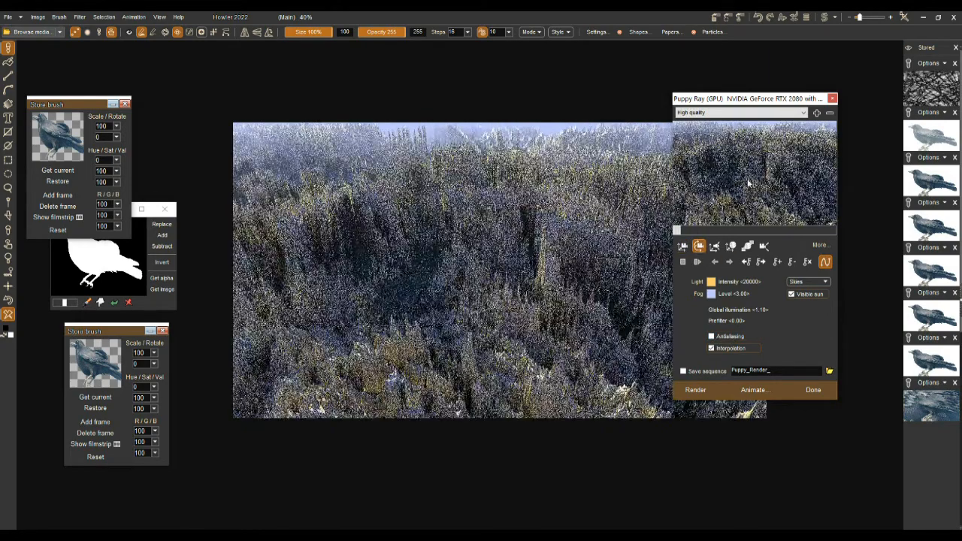
left_click_drag(884, 262, 911, 188)
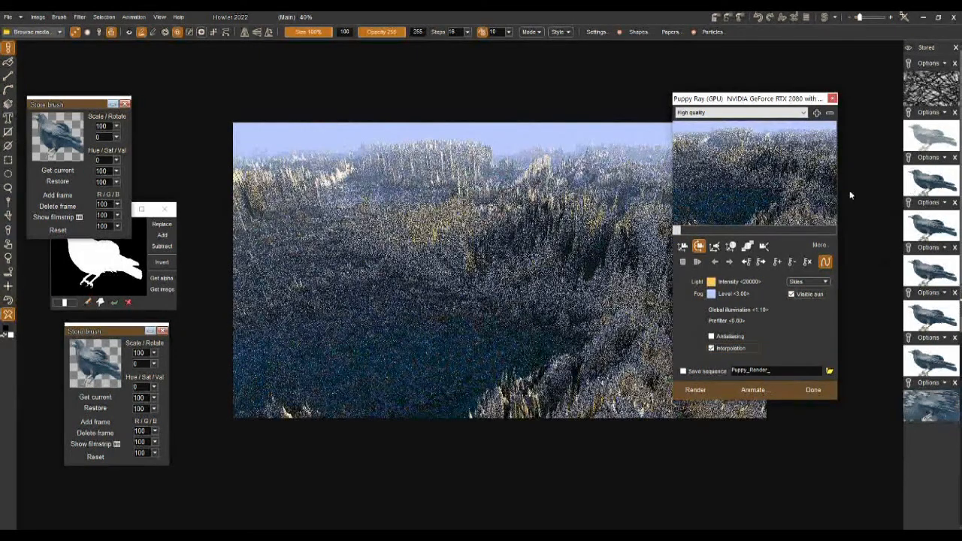
left_click(683, 247)
mouse_move(728, 145)
left_mouse_down()
mouse_move(713, 208)
mouse_move(714, 137)
left_mouse_up()
mouse_move(787, 203)
left_mouse_down()
mouse_move(782, 176)
mouse_move(792, 236)
mouse_move(799, 181)
mouse_move(796, 190)
left_mouse_up()
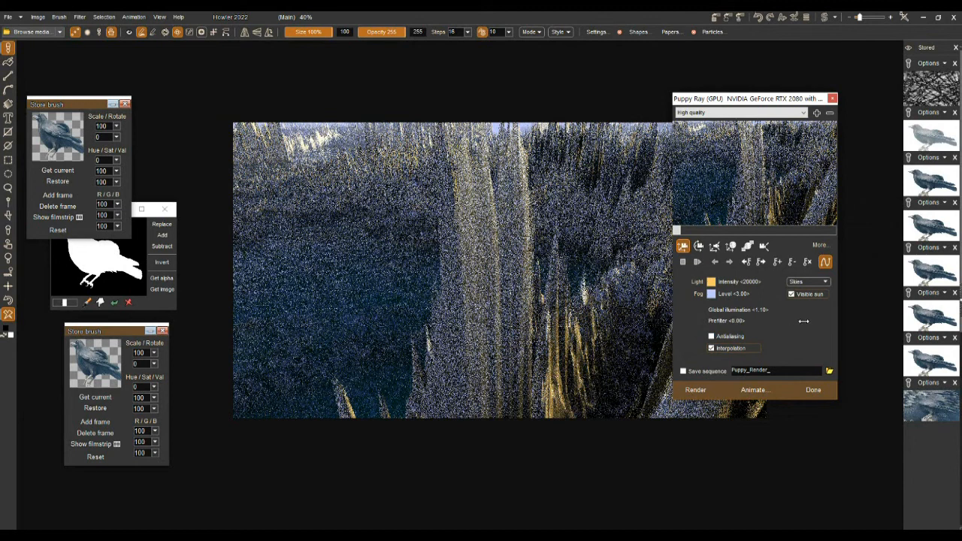
- Set the prefilter to 1.00 and move the camera along the rocky shore beside the water
left_click_drag(839, 324, 740, 321)
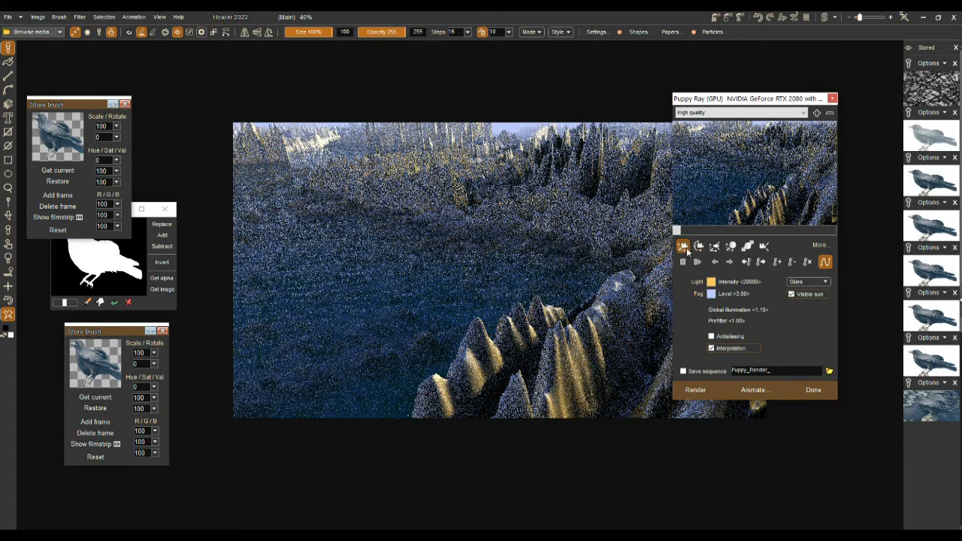
left_click_drag(714, 193, 734, 159)
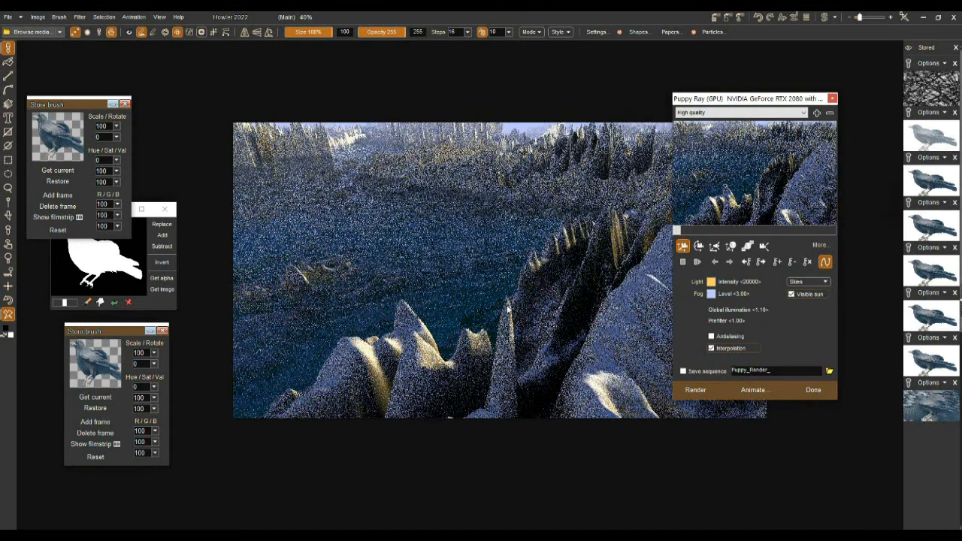
left_click_drag(723, 201, 740, 193)
- Redirect the sunlight and adjust the camera view so the sun and a broad band of sky fill the upper half
left_click(715, 246)
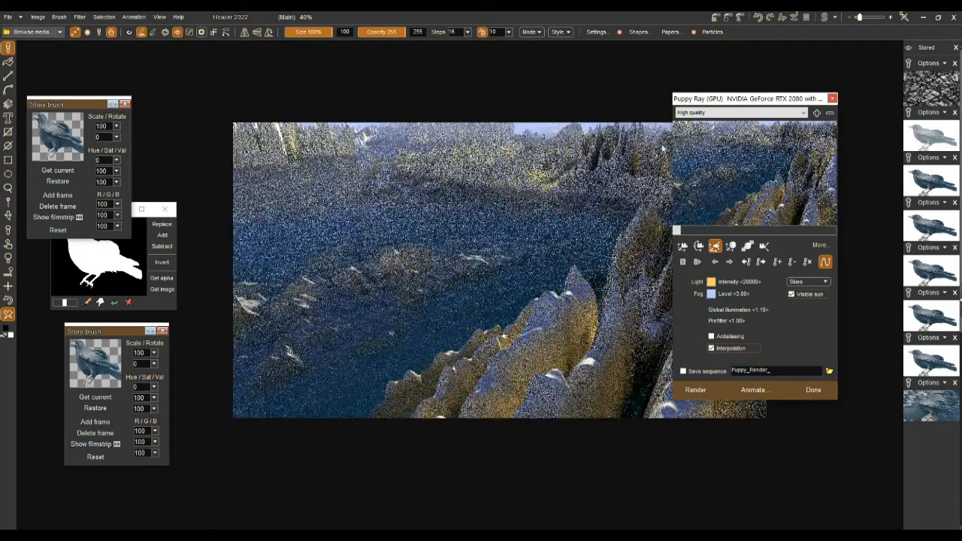
left_click_drag(731, 148, 718, 158)
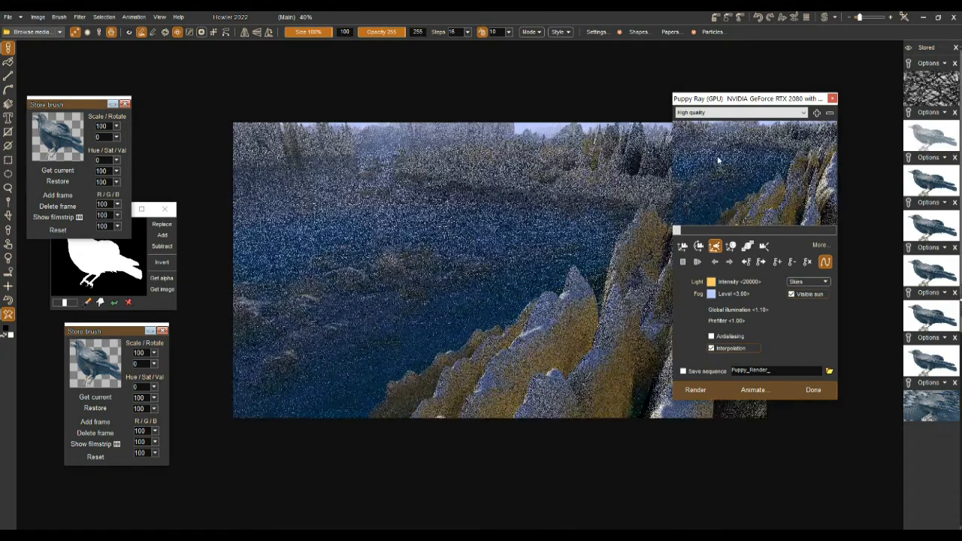
left_click(763, 246)
left_click_drag(773, 180, 751, 199)
left_click(699, 245)
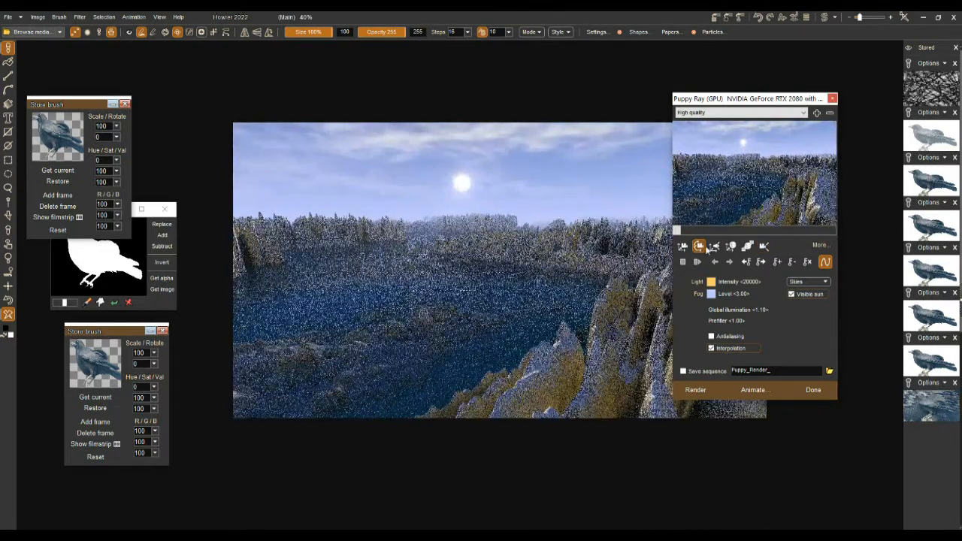
left_click(716, 247)
- Show the additional render settings and set the sun size to 234
left_click(820, 247)
left_click_drag(838, 105, 770, 60)
left_click_drag(831, 72, 804, 70)
type("234")
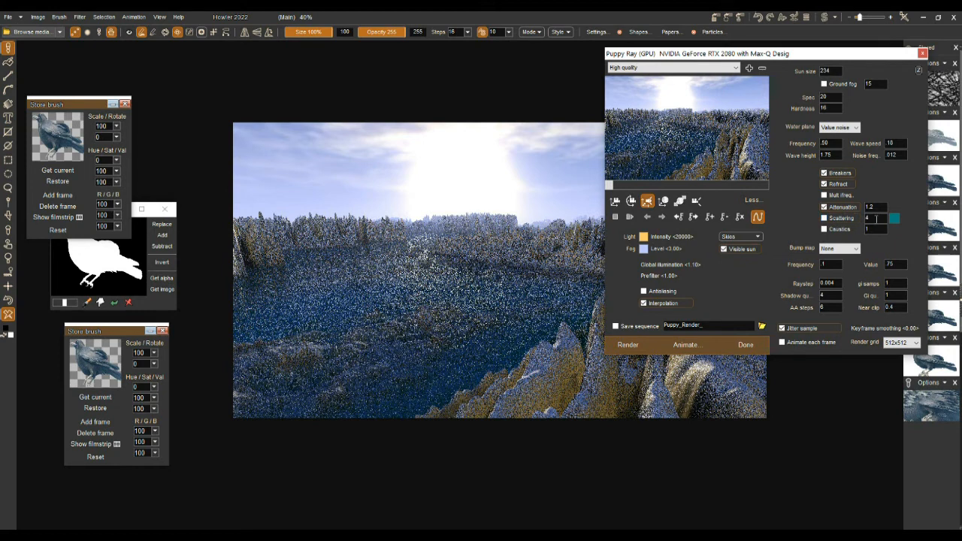
- Enable water scattering with a darker teal color and a value of 12, and enable caustics at 12
left_click(895, 219)
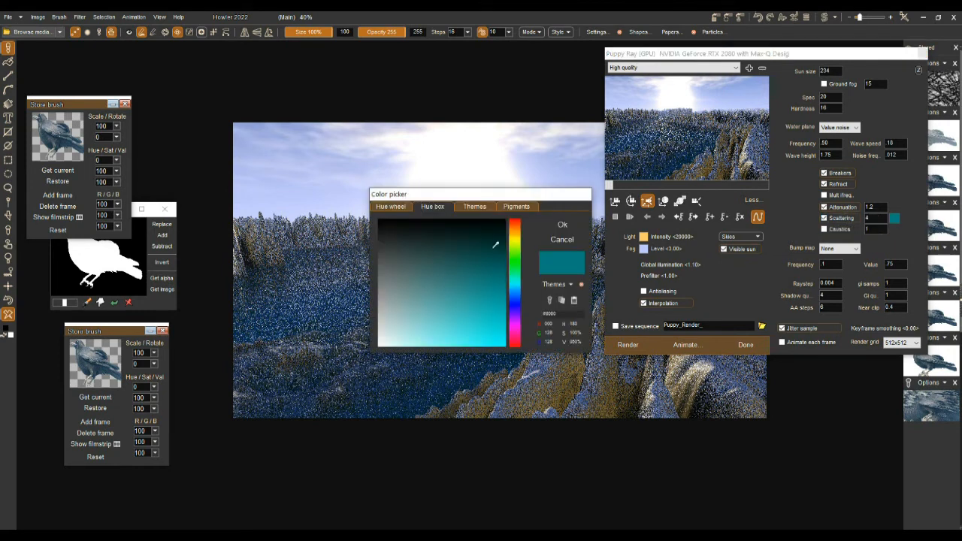
left_click(563, 228)
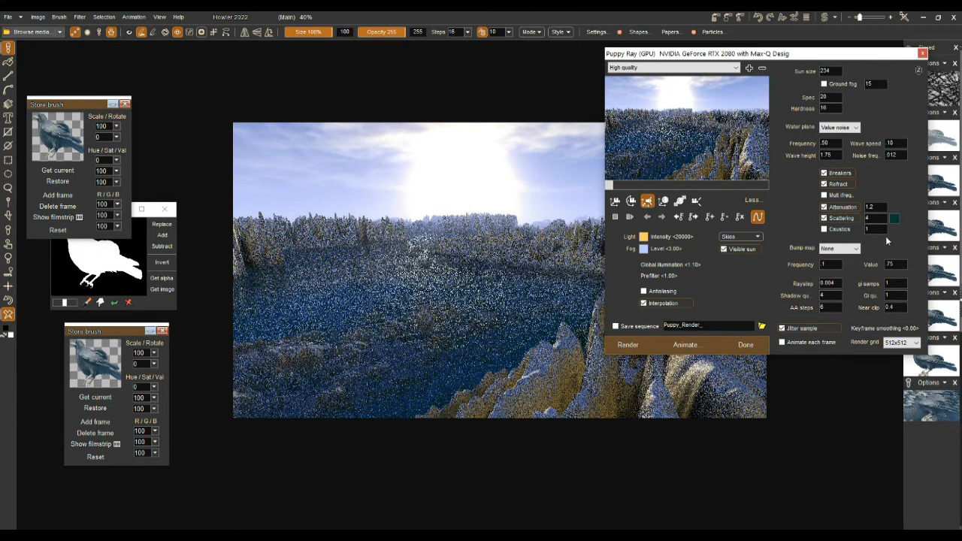
type("1212")
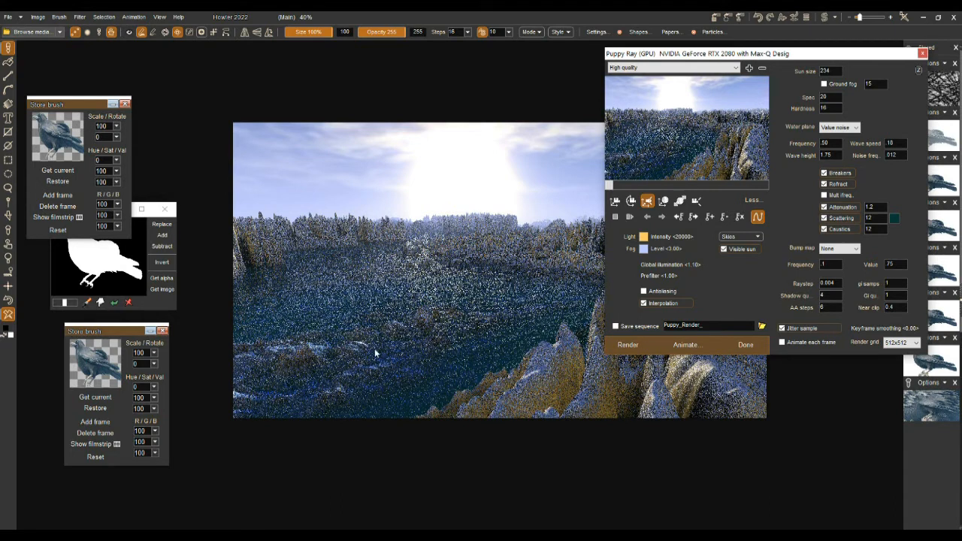
- Turn and move the camera to frame the sun above the water with the rocky cliff close on the right
left_click(631, 202)
left_click_drag(650, 143, 606, 139)
left_click(615, 202)
left_click_drag(653, 158, 662, 129)
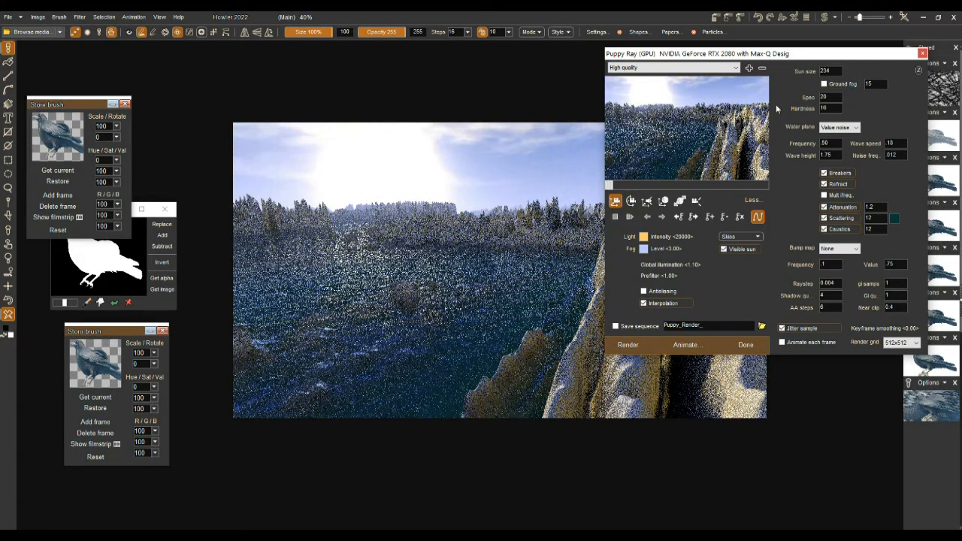
- Raise the landscape's render quality to Final render
left_click_drag(700, 57, 654, 74)
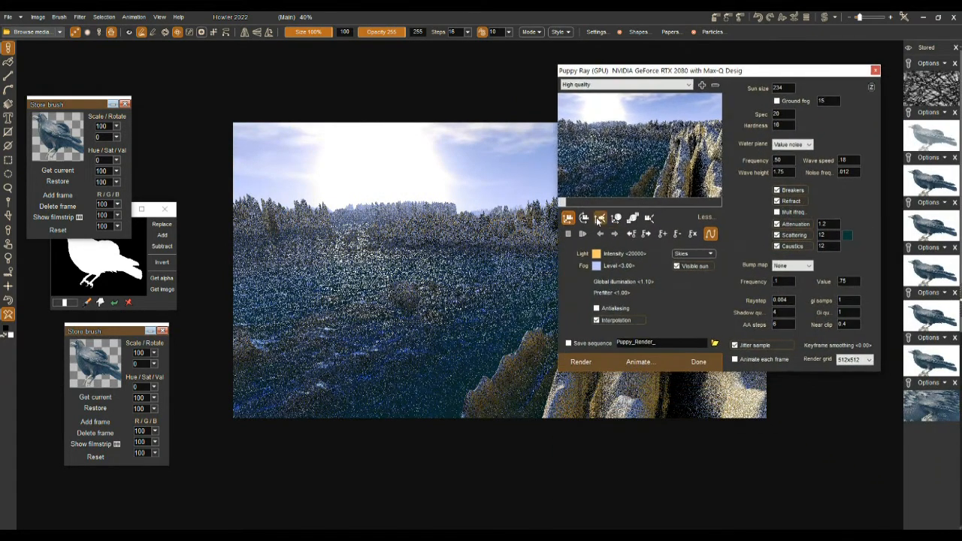
left_click(594, 84)
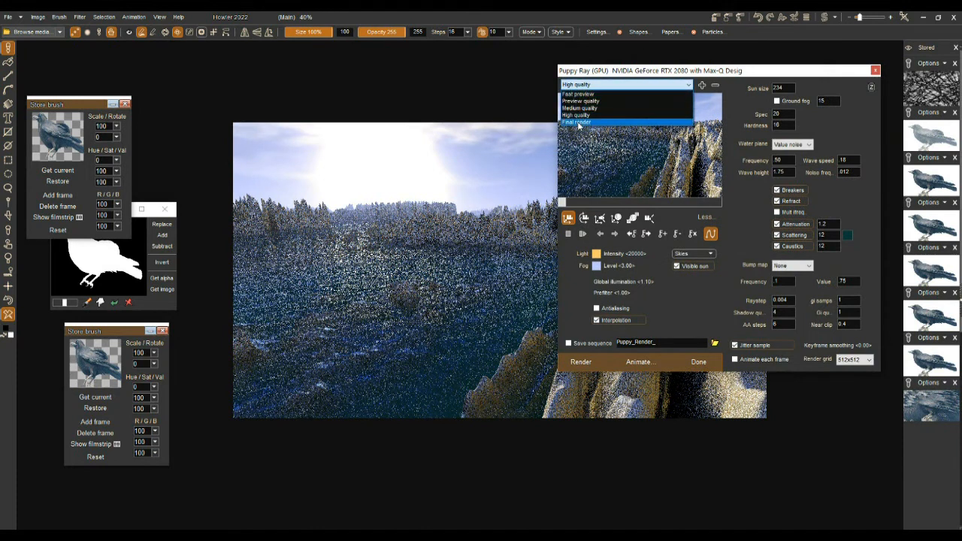
left_click(590, 120)
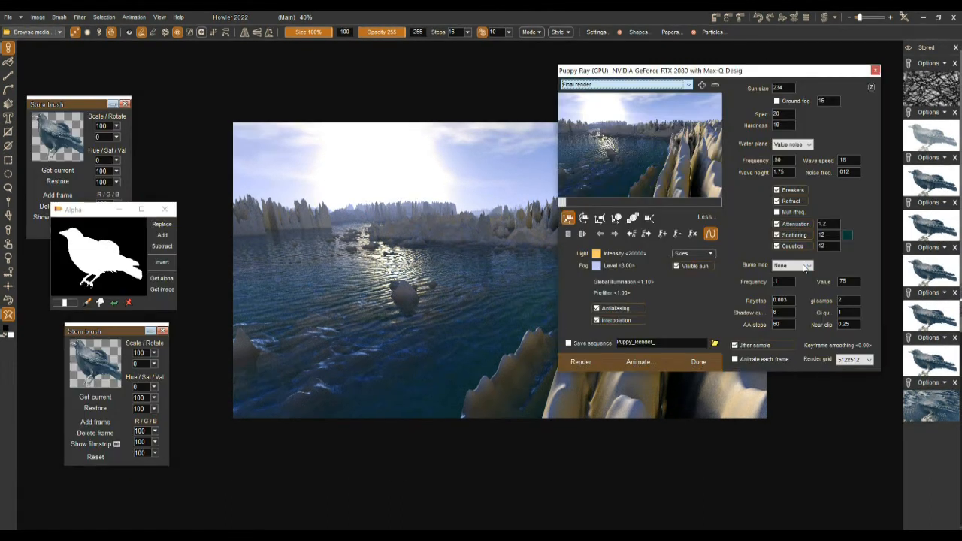
- Apply the Riverbed bump map to the terrain and render the finished landscape to the canvas
left_click(805, 267)
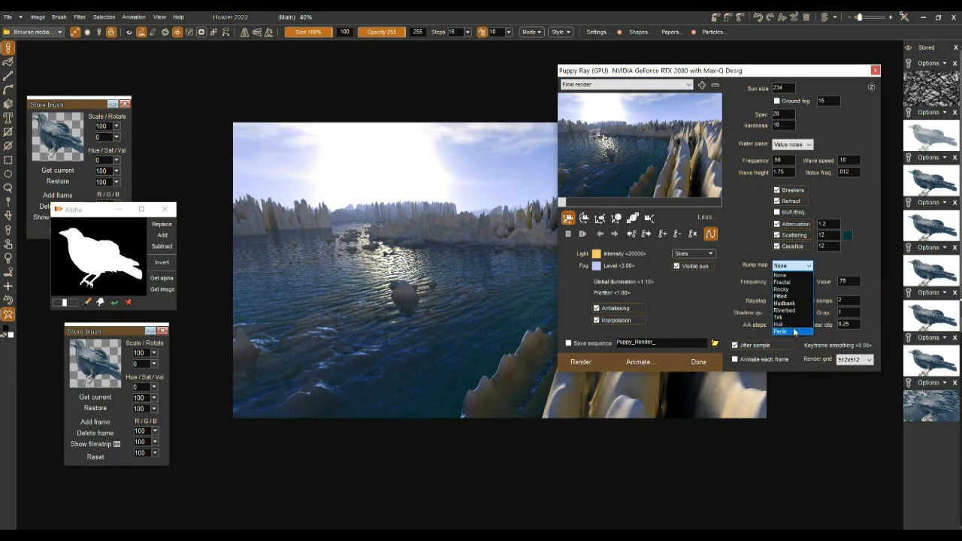
left_click(793, 309)
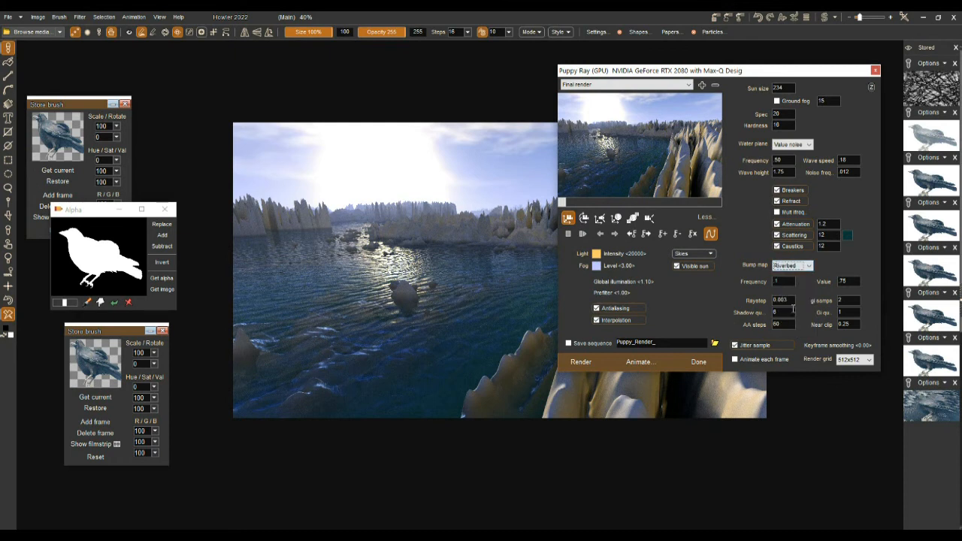
left_click(582, 364)
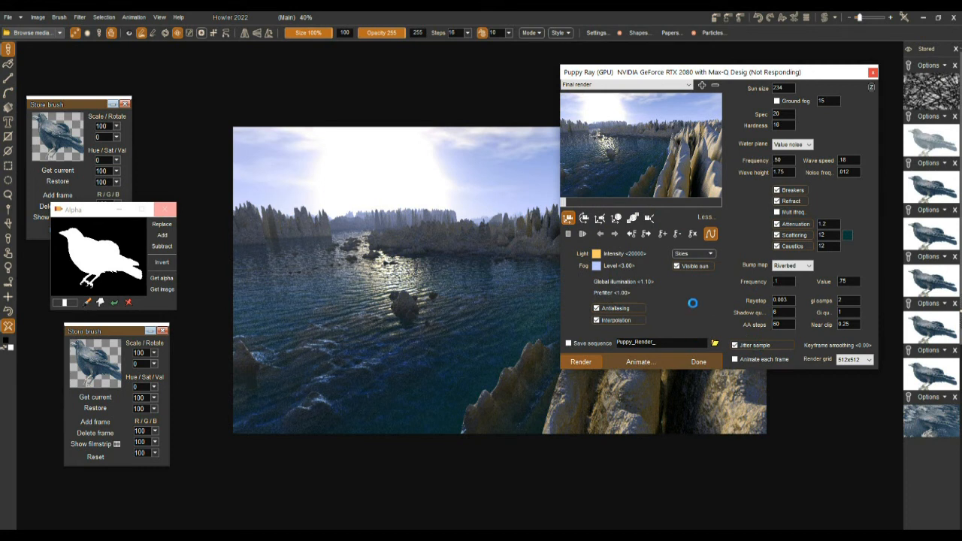
left_click(693, 361)
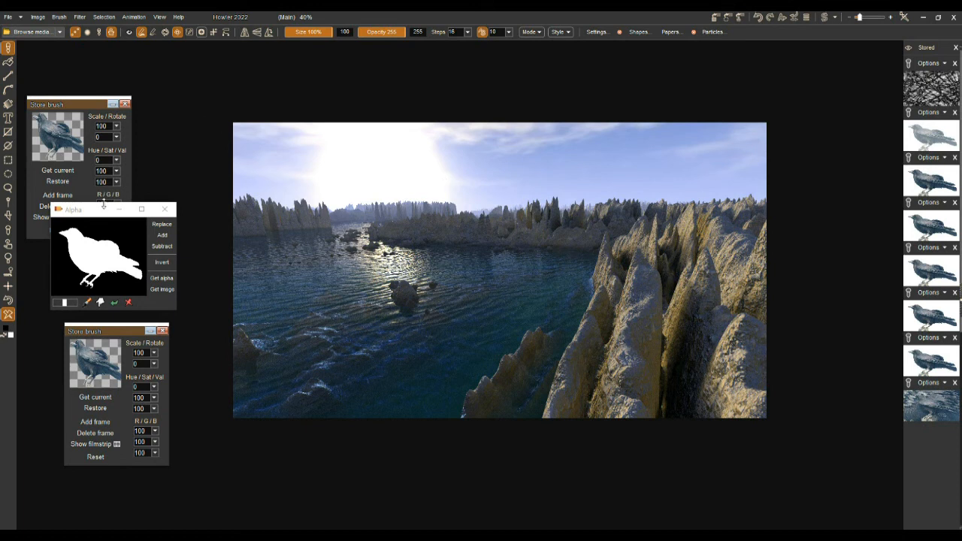
- Turn on the brush preview and set the stored crow brush's hue to 82, testing it with one stamp that is undone
left_click(130, 33)
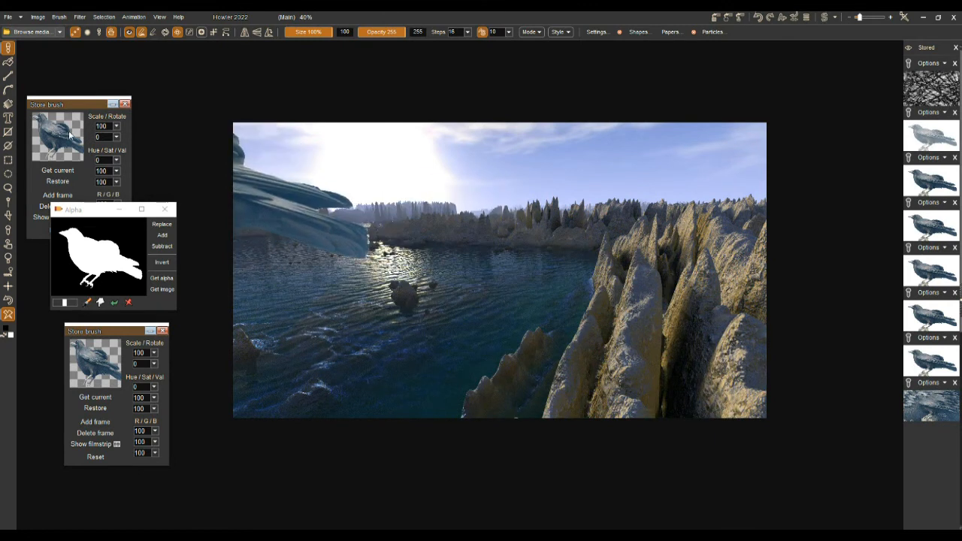
left_click_drag(68, 106, 131, 71)
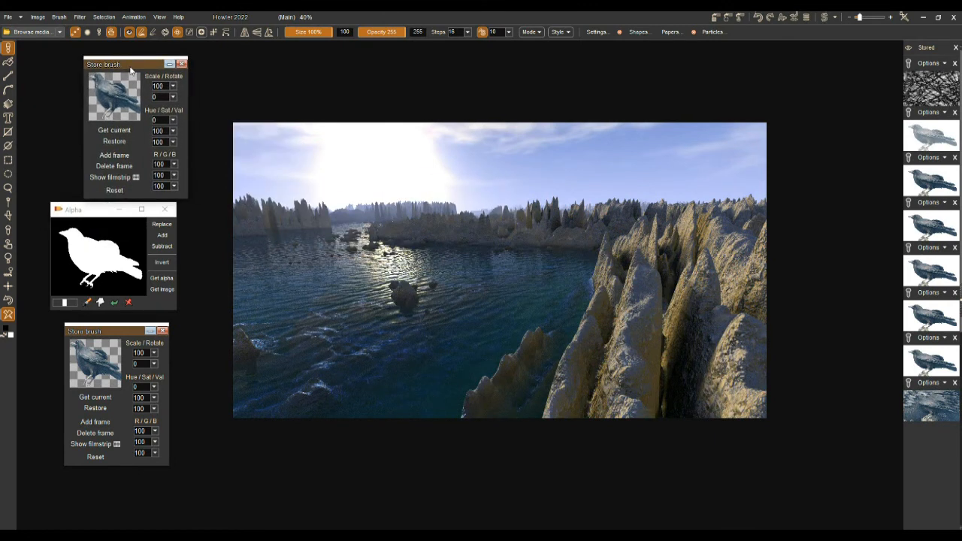
left_click(173, 121)
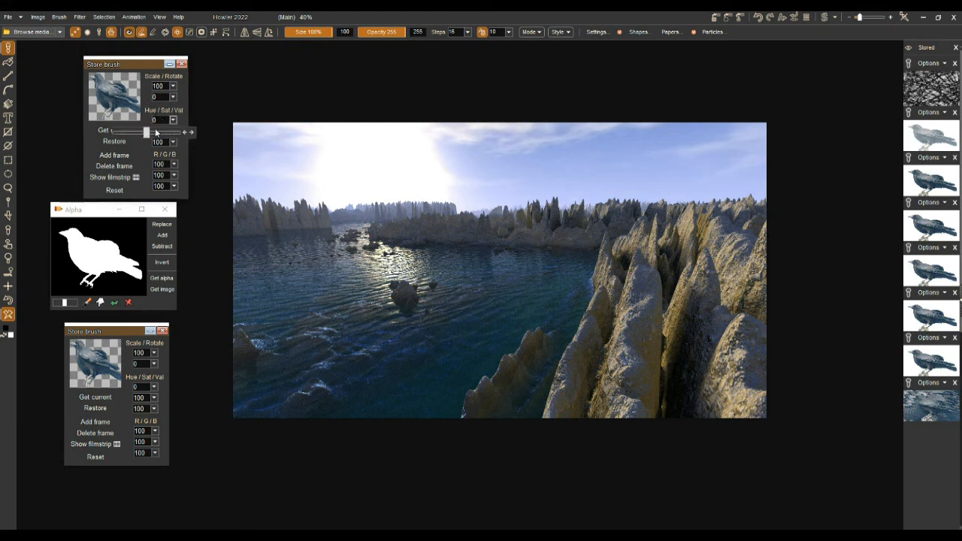
mouse_move(146, 132)
left_mouse_down()
mouse_move(129, 132)
mouse_move(173, 133)
mouse_move(146, 132)
left_mouse_up()
left_click(173, 120)
left_click(172, 118)
mouse_move(147, 133)
left_mouse_down()
mouse_move(135, 132)
mouse_move(165, 133)
left_mouse_up()
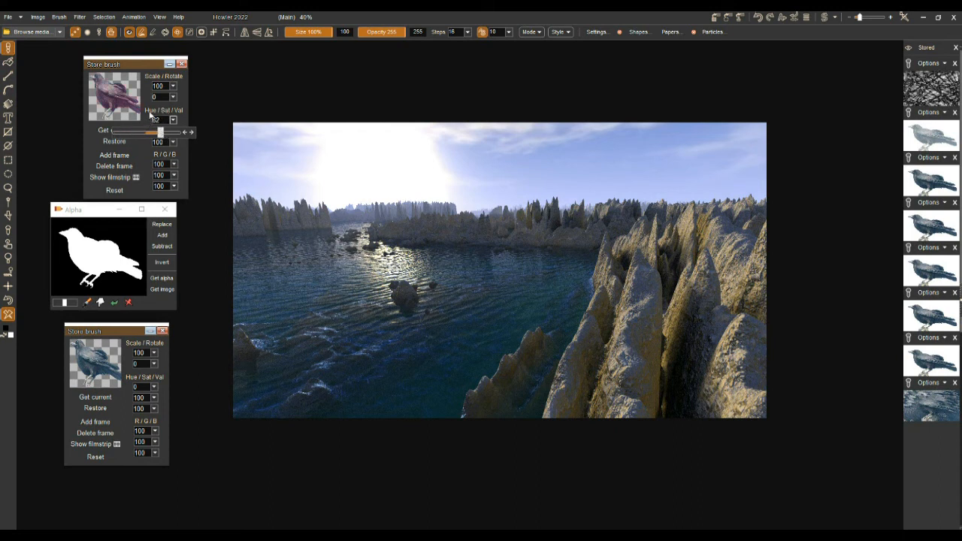
left_click(511, 296)
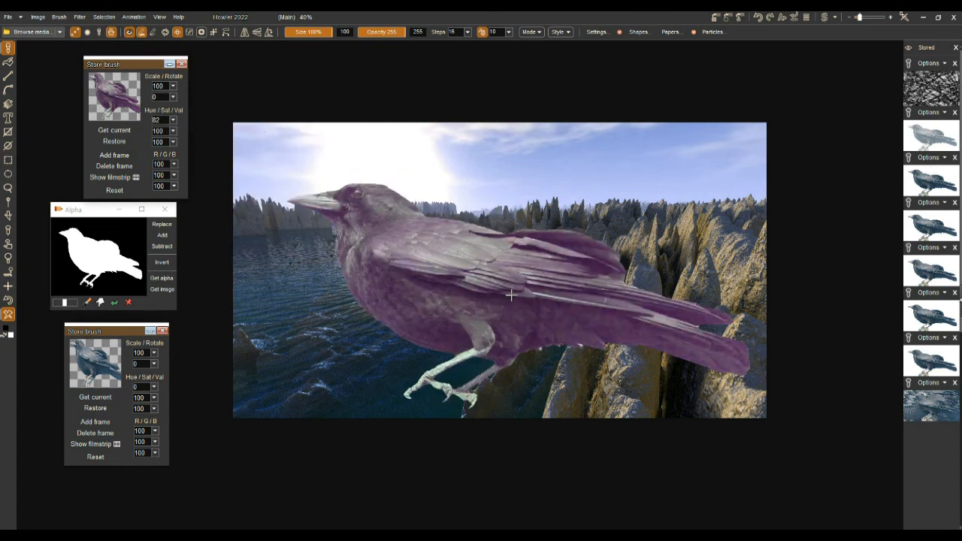
key("ctrl+z")
- Mute and darken the stored crow brush with saturation 51 and value 84
left_click(173, 132)
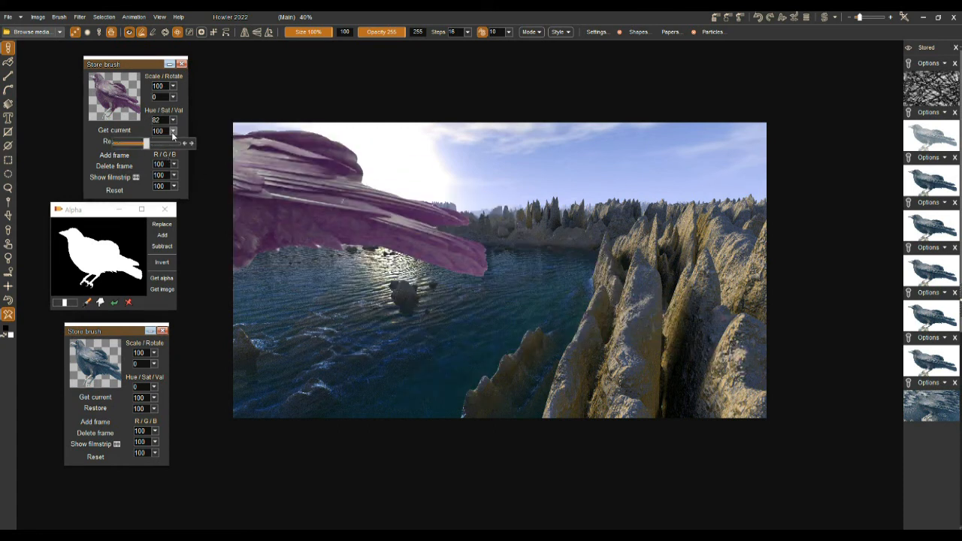
mouse_move(144, 143)
left_mouse_down()
mouse_move(131, 143)
mouse_move(140, 154)
mouse_move(131, 154)
left_mouse_up()
left_click(173, 142)
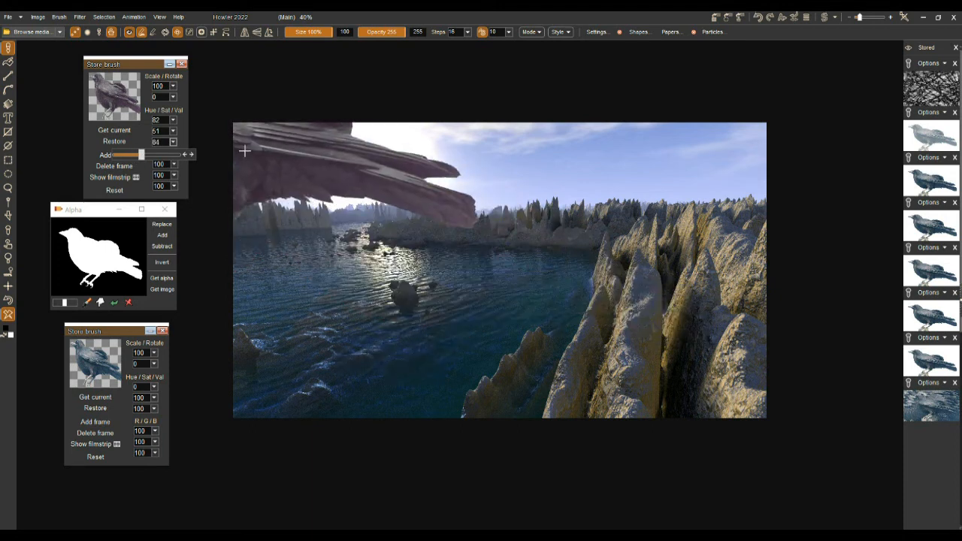
- Set the stored crow's scale to 62 and the brush size to 73%, and stamp the crow perched on the cliff's pointed rocks
left_click(174, 87)
left_click_drag(139, 100, 135, 100)
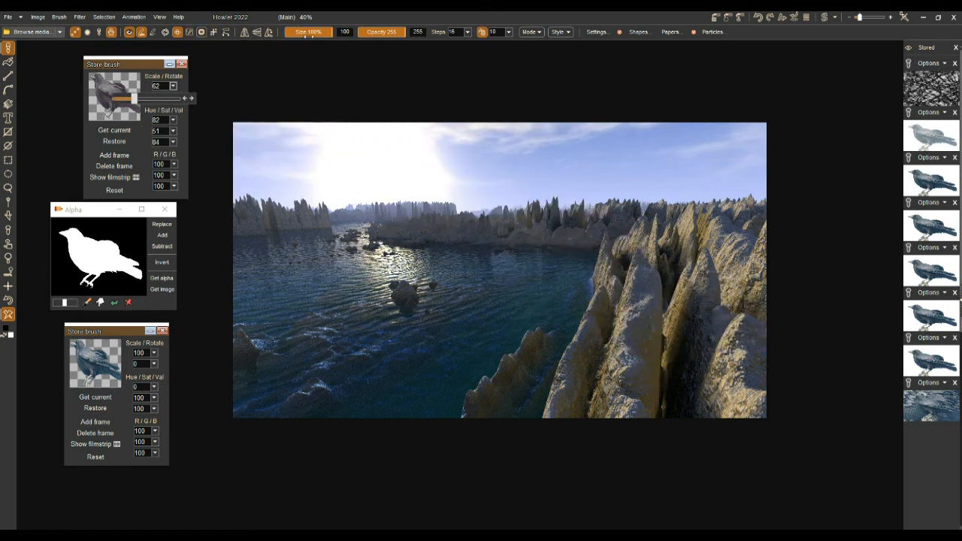
left_click_drag(322, 31, 309, 31)
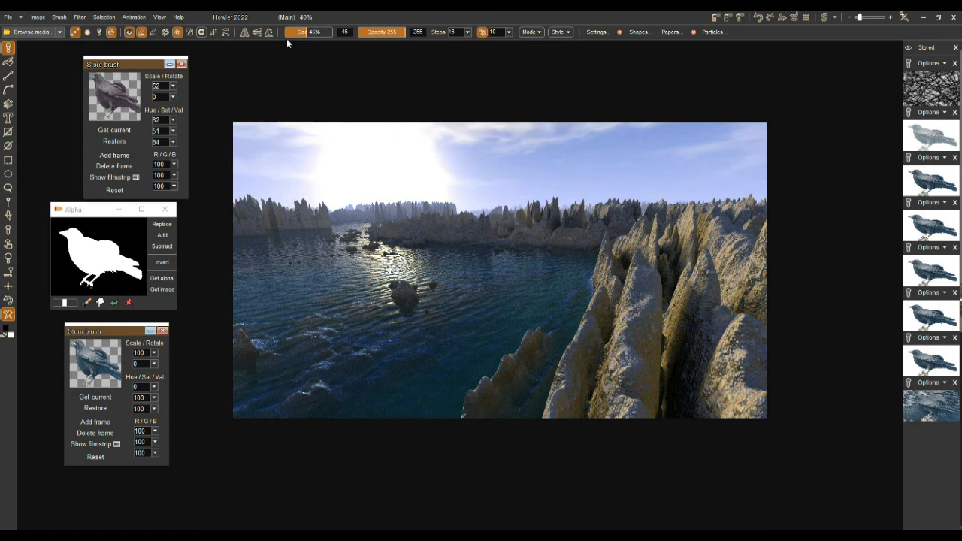
left_click_drag(321, 31, 321, 31)
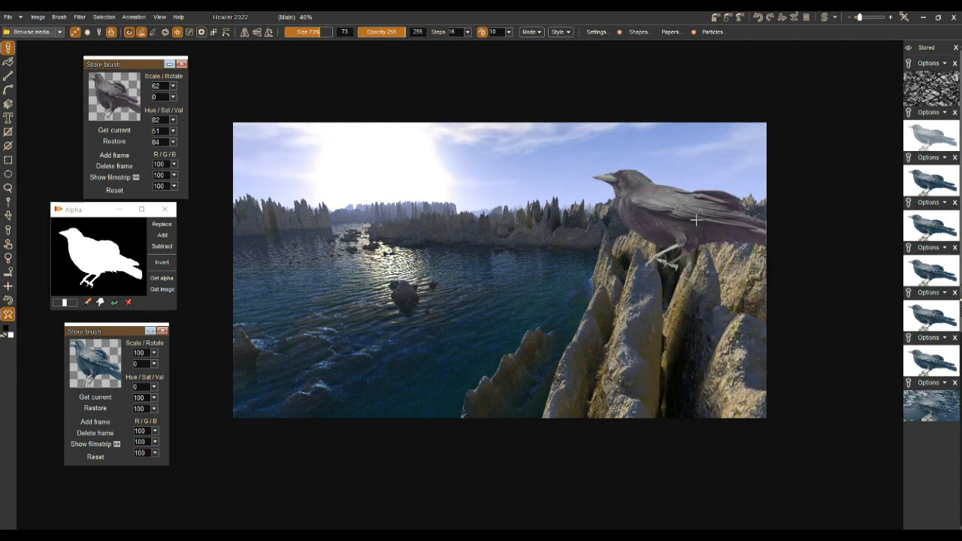
left_click(680, 220)
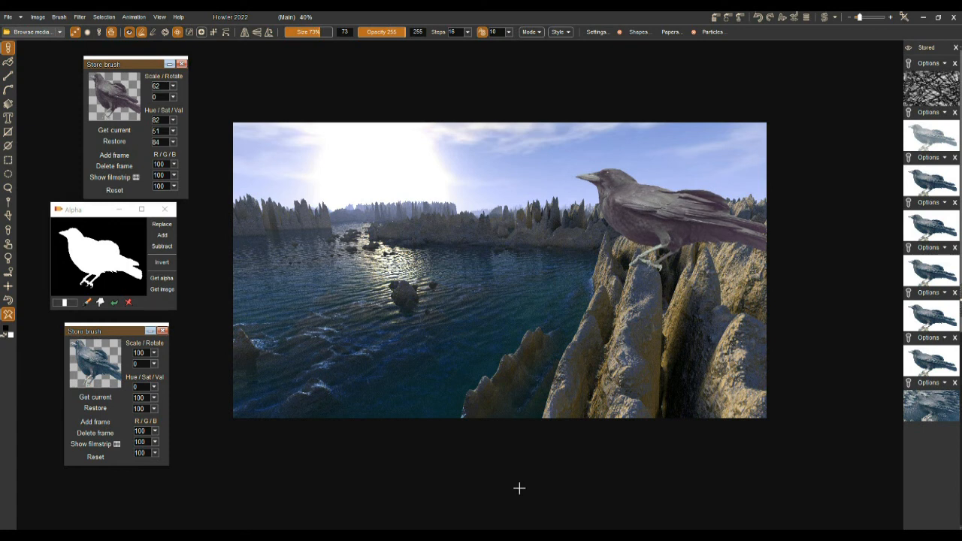